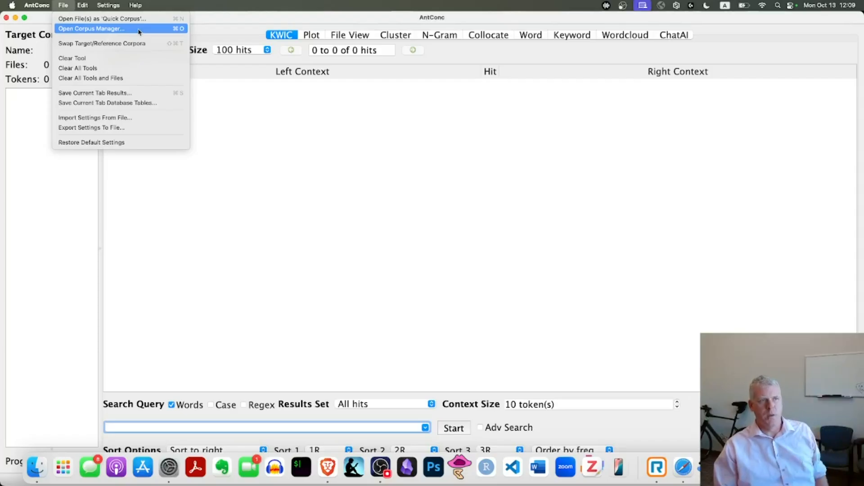
Step: Open the Corpus Manager, enlarge its window to show all library controls, and select the Jane Austen database
click(139, 30)
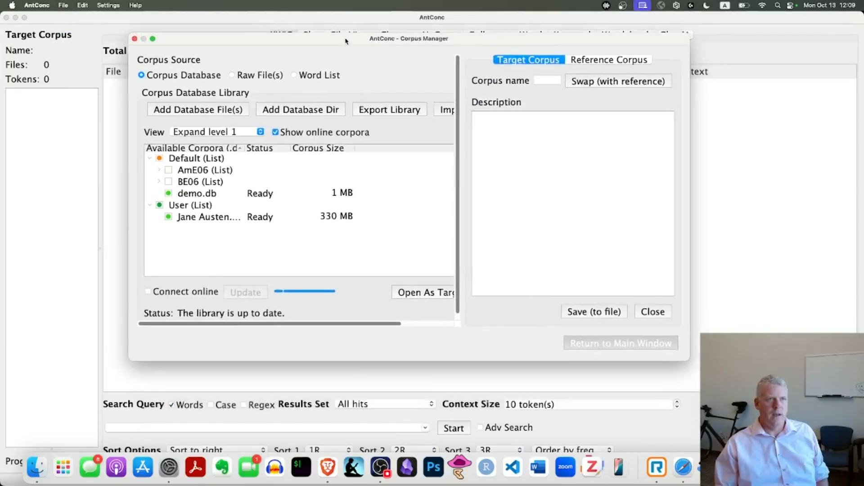
drag(677, 348, 796, 431)
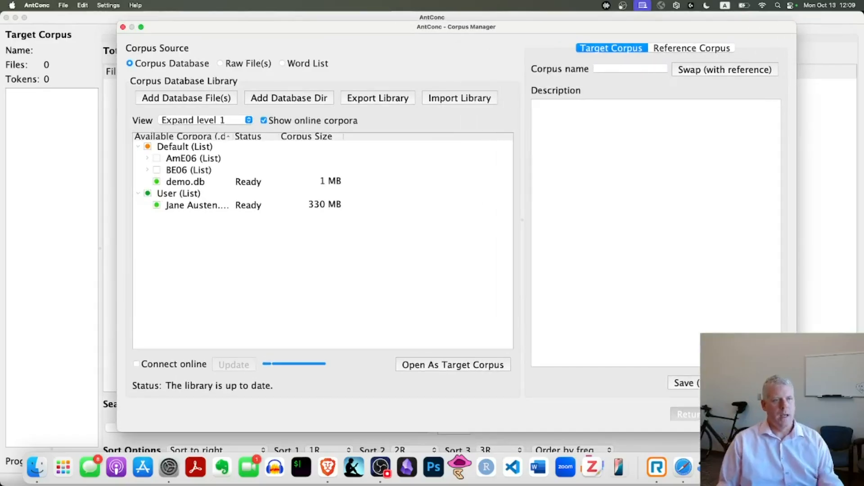
click(179, 209)
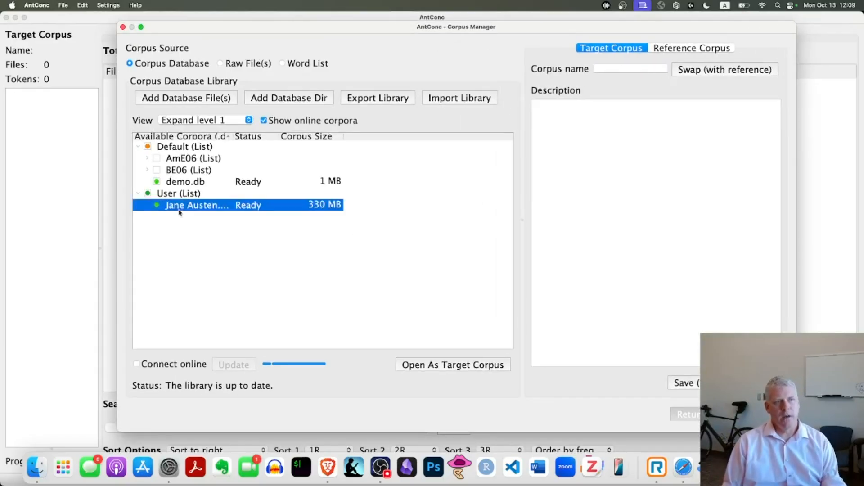
Step: Look through the Raw File(s) and Word List corpus source options, then return to the Corpus Database source
click(220, 64)
click(284, 65)
click(226, 65)
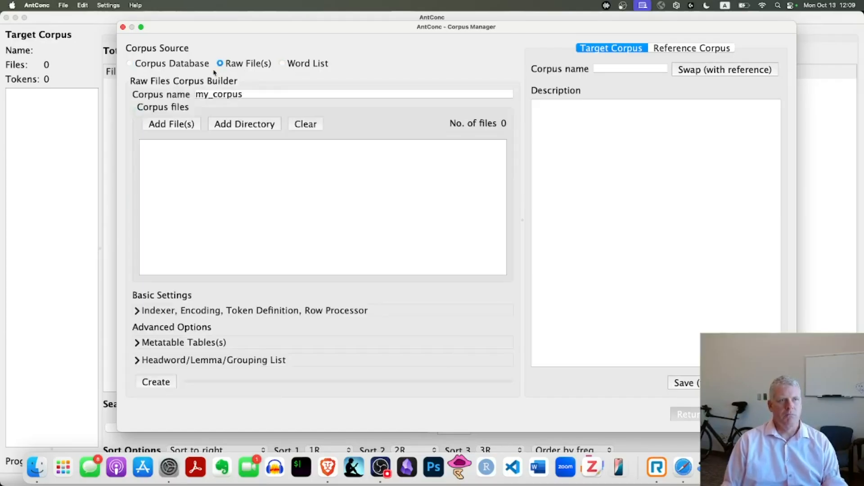
click(130, 64)
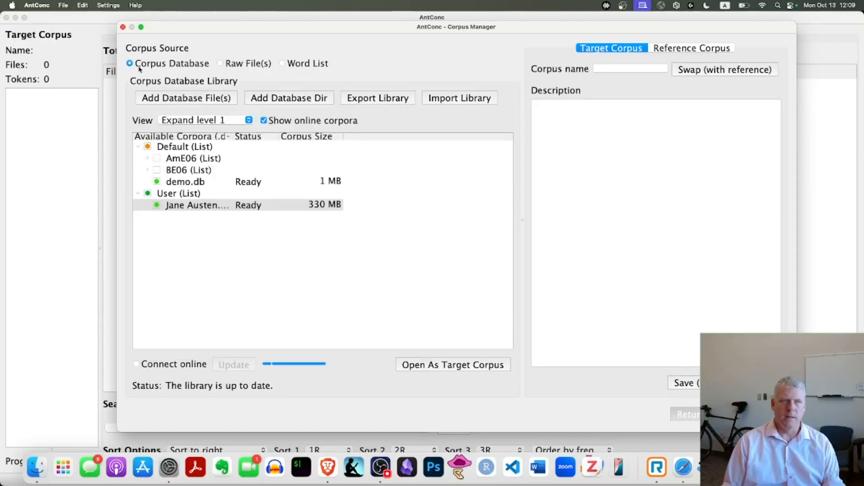
click(192, 206)
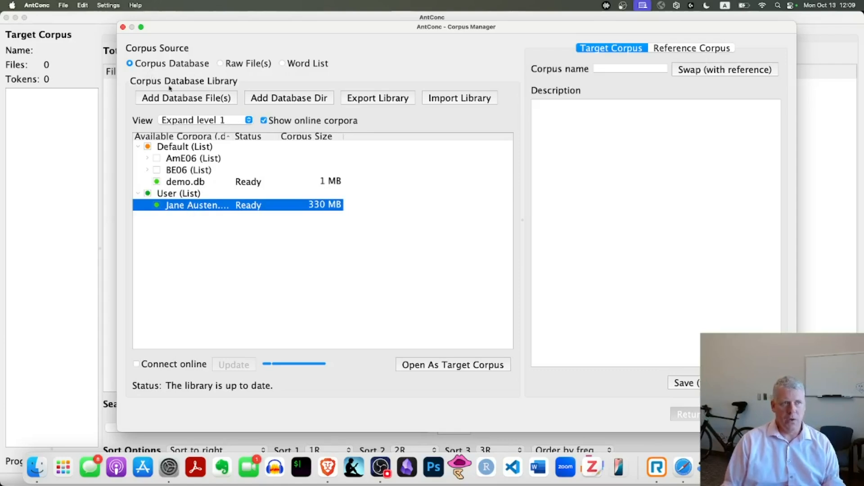
click(221, 63)
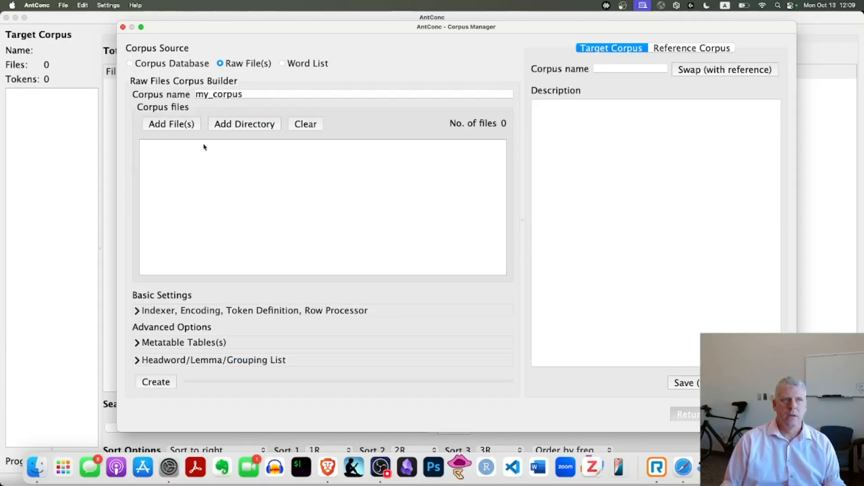
click(131, 64)
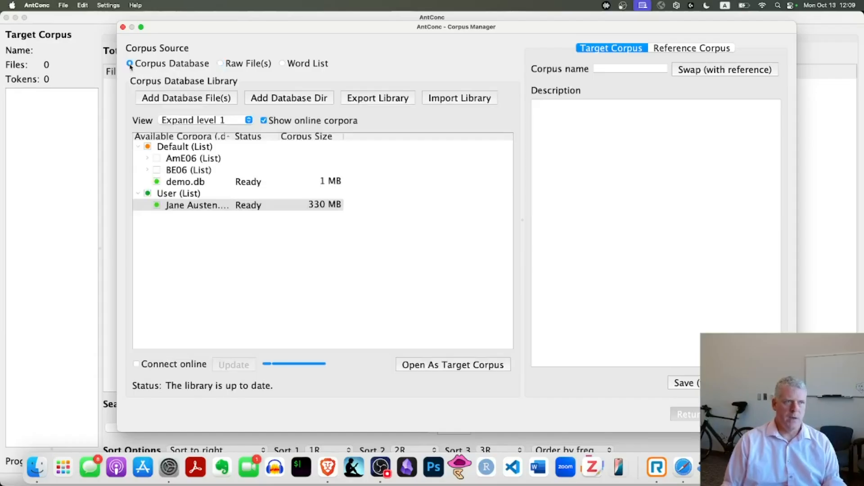
Step: Load the Jane Austen database as the target corpus and return to the main window
click(182, 208)
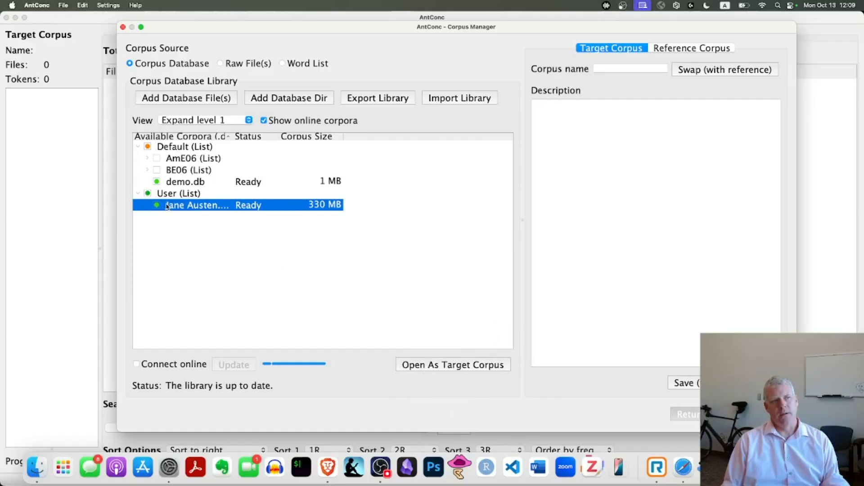
click(446, 368)
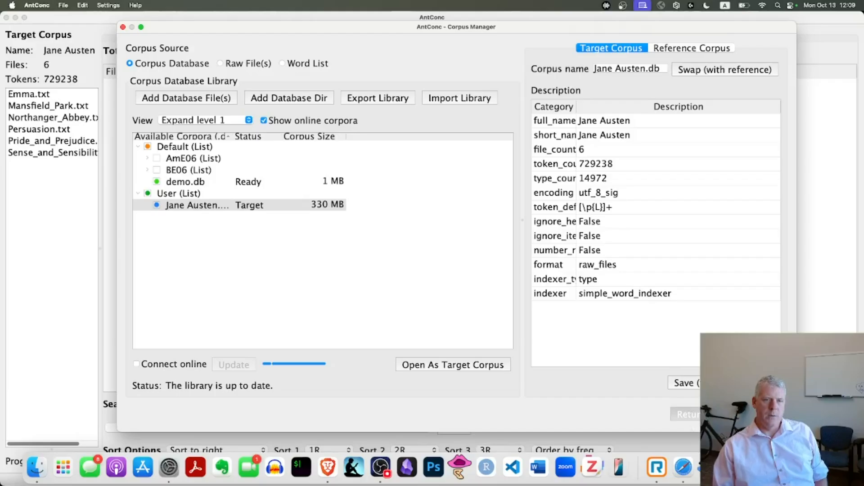
click(726, 414)
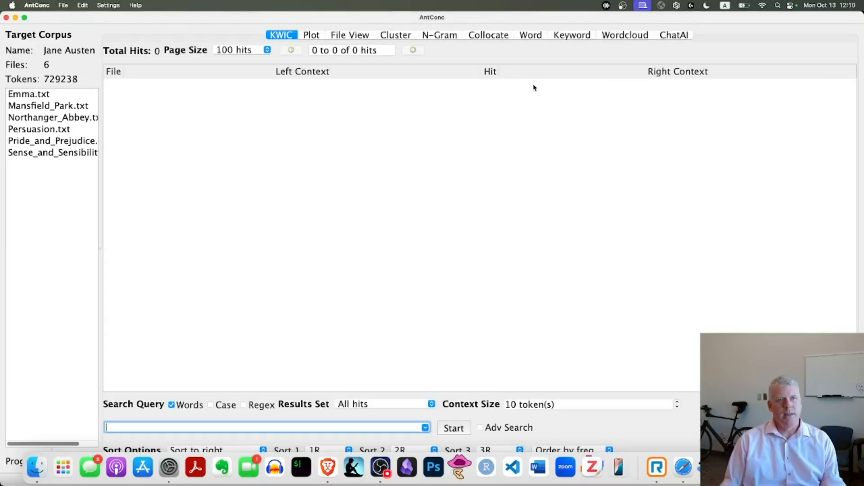
Step: Check the Word instruction on the browser's "Hands-on with AntConc" slide, then open the Word tool in AntConc
key(super+Tab)
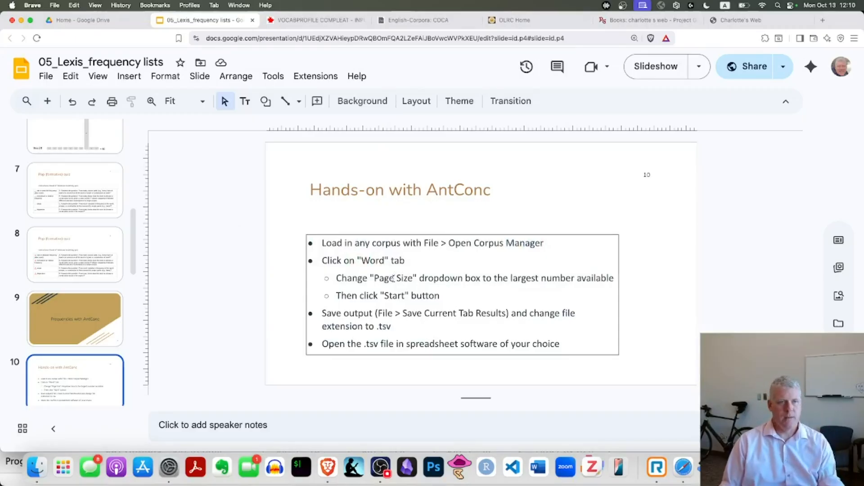
drag(343, 261, 414, 259)
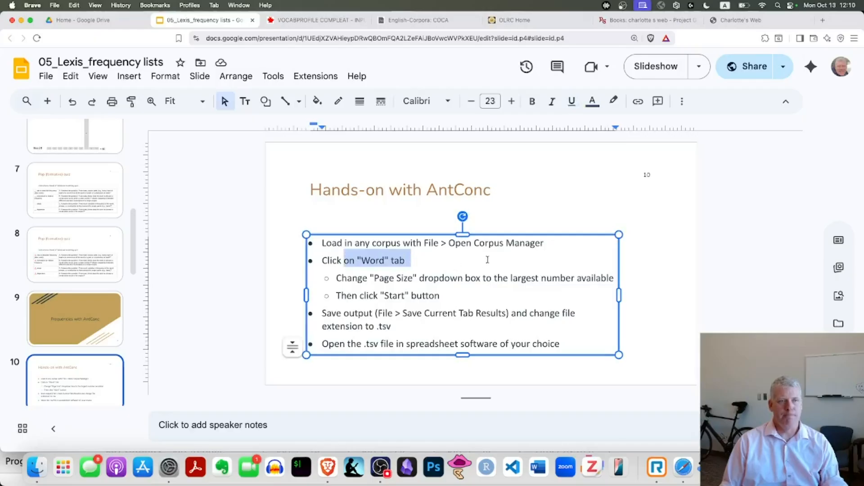
key(super+Tab)
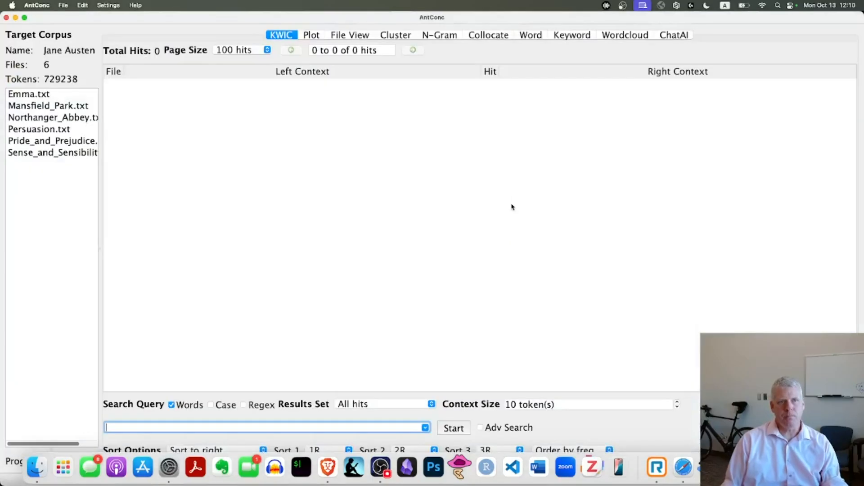
click(529, 35)
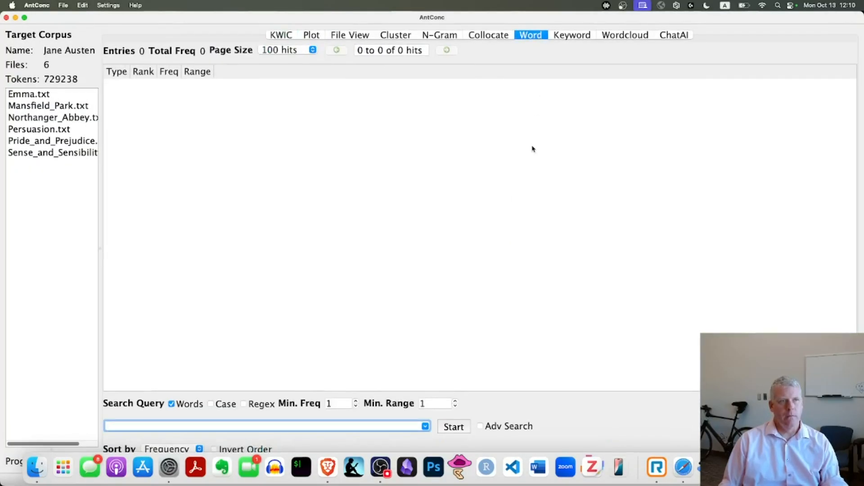
Step: Check the page size instruction on the browser slide, then set the Word tool's page size to 5000 hits in AntConc
key(super+Tab)
drag(363, 279, 460, 275)
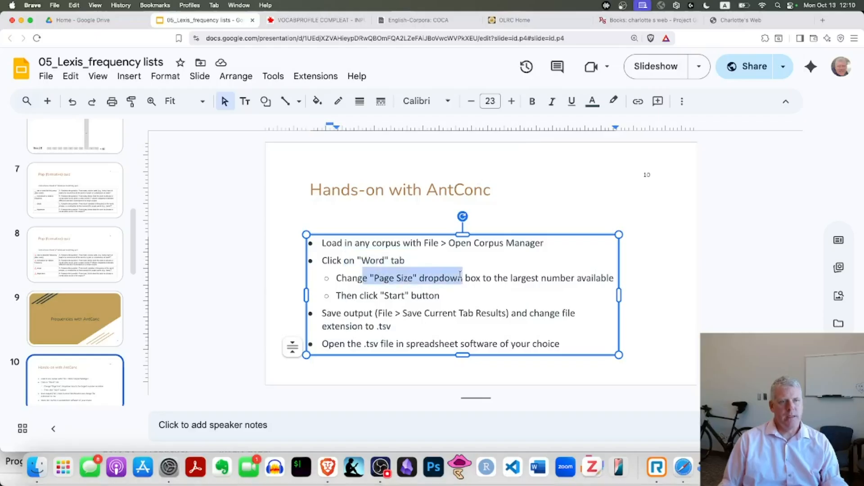
key(super+Tab)
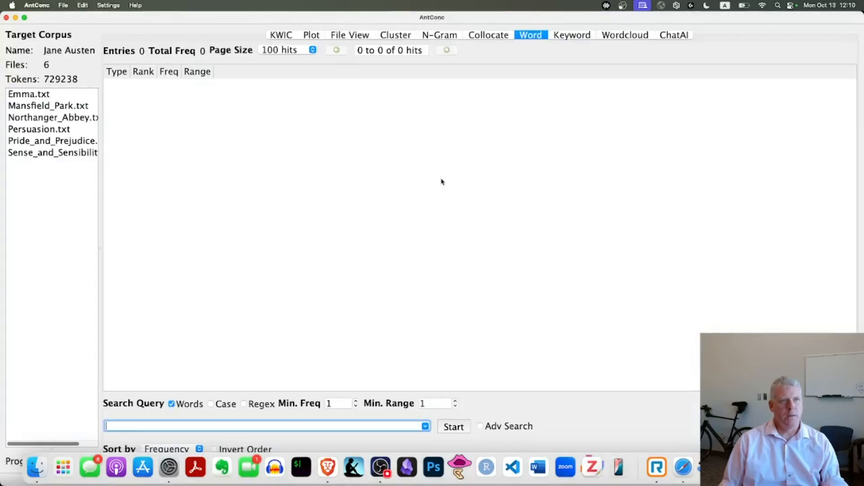
click(310, 50)
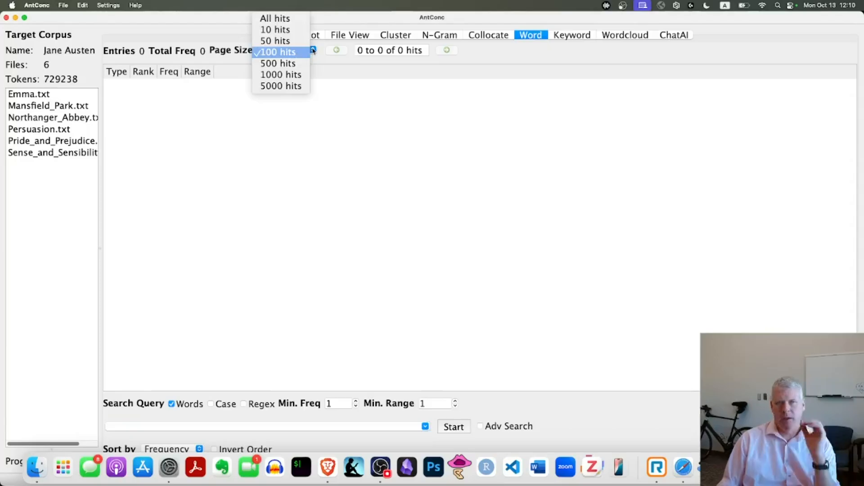
click(300, 87)
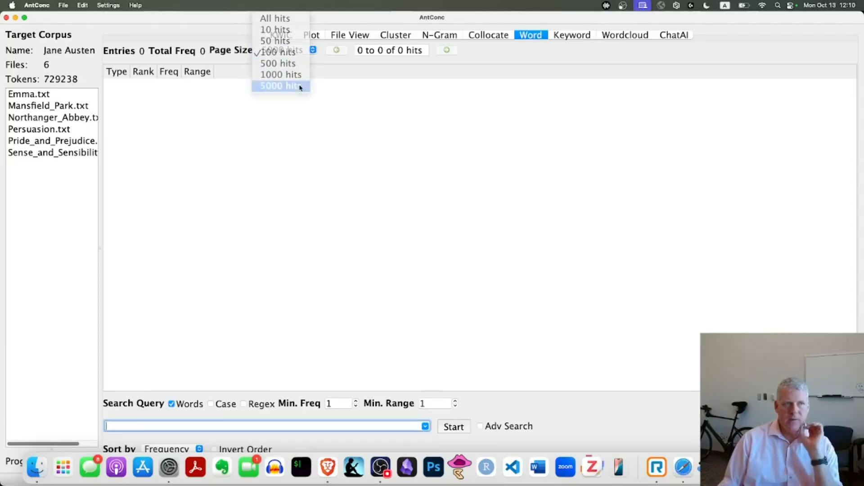
Step: Check the start instruction on the browser slide, then generate the word frequency list in AntConc without a search query
key(super+Tab)
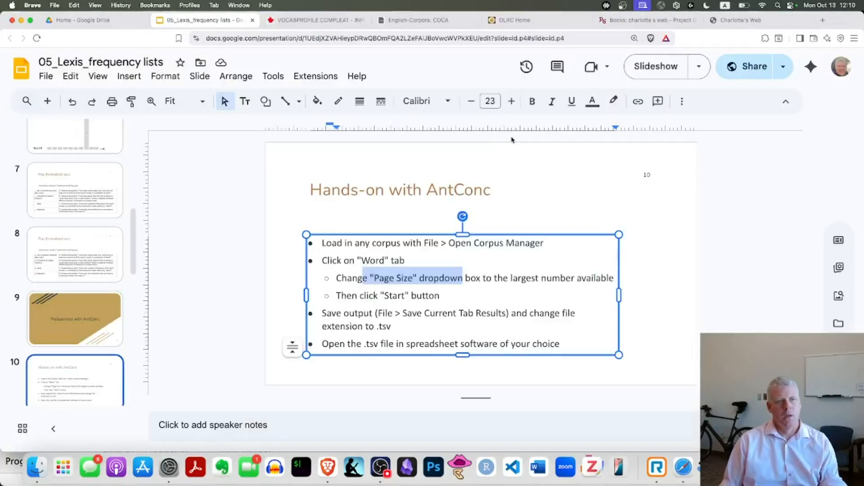
drag(370, 297, 443, 295)
key(super+Tab)
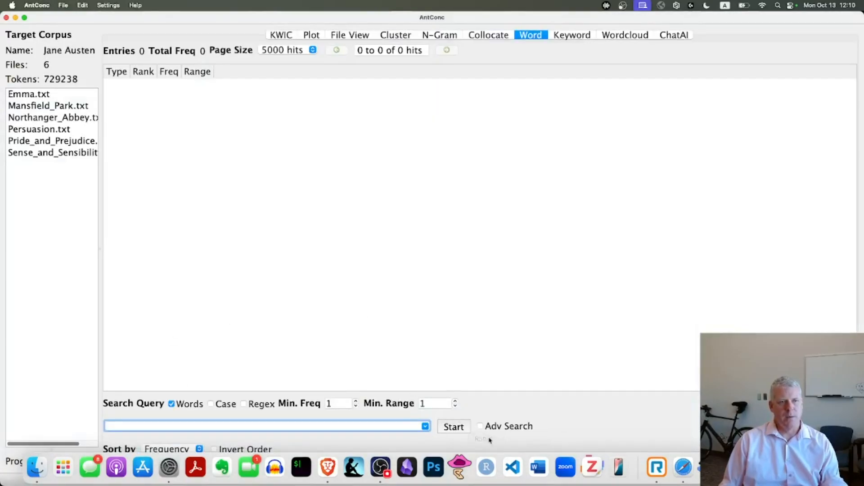
click(455, 427)
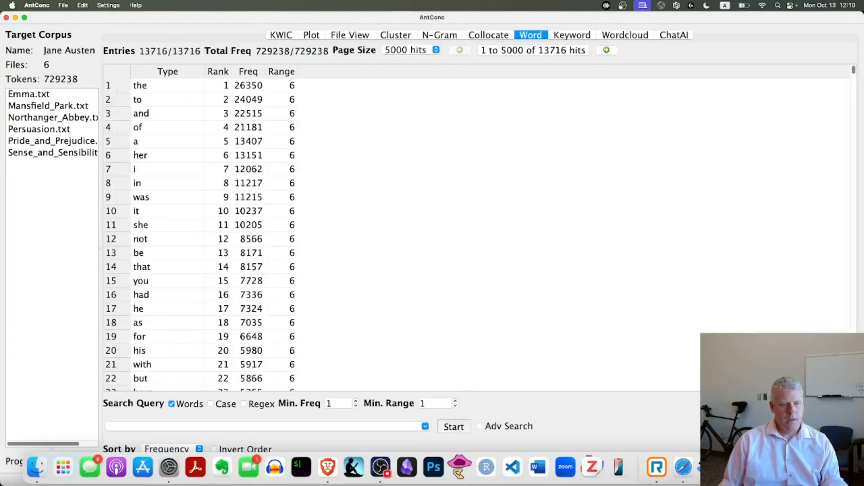
Step: Resize the main window so that the sort options and progress bar fit above the Dock
key(F11)
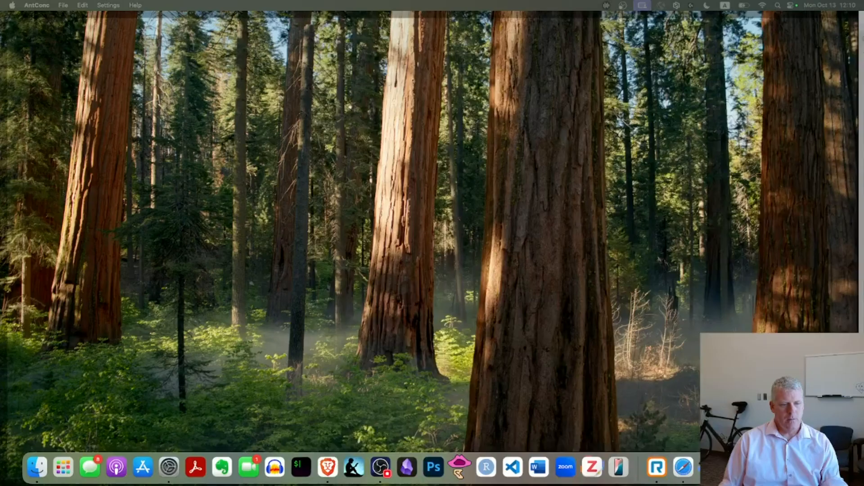
key(F11)
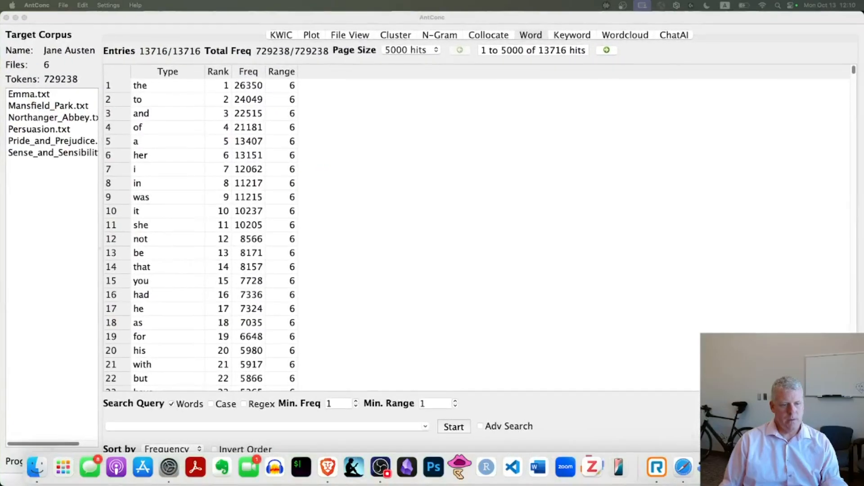
click(399, 188)
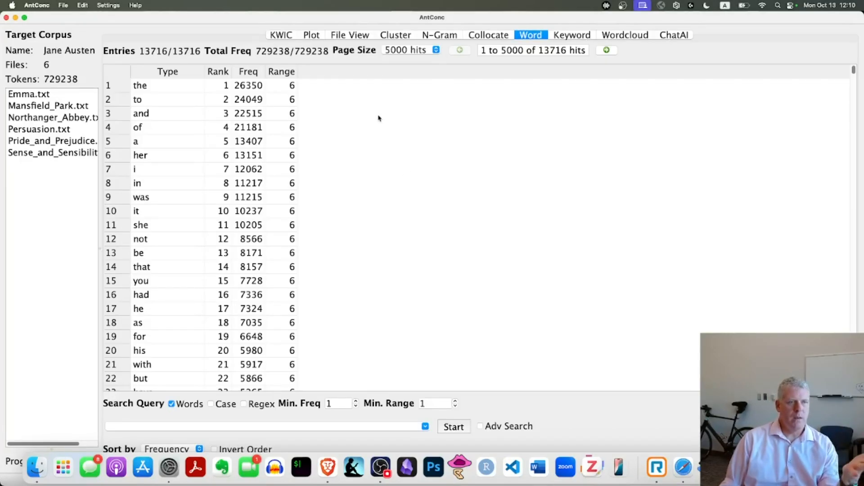
double_click(701, 23)
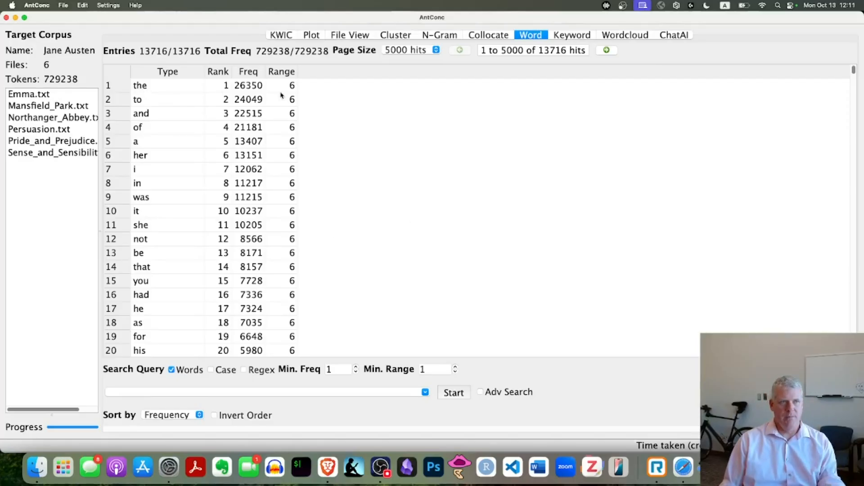
Step: Go through the target corpus files one by one, from Emma.txt to Sense and Sensibility
click(27, 95)
click(26, 106)
click(26, 118)
click(27, 129)
click(27, 141)
click(28, 153)
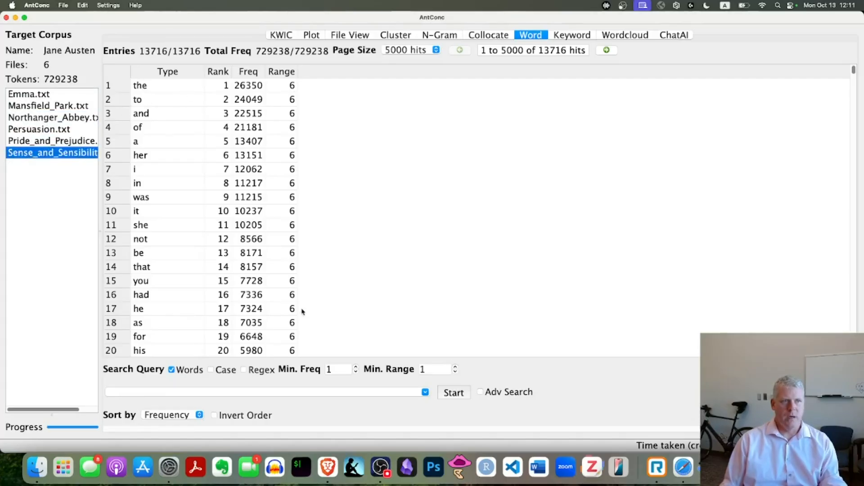
Step: Examine the Range values of lower-frequency words and compare the Rank and Freq columns further down the word list
scroll(270, 218, down, 15)
scroll(255, 219, down, 5)
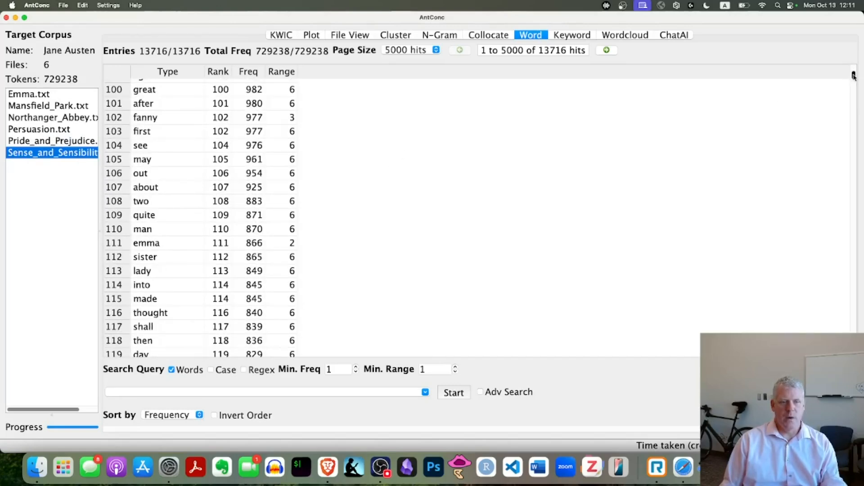
drag(853, 75, 854, 199)
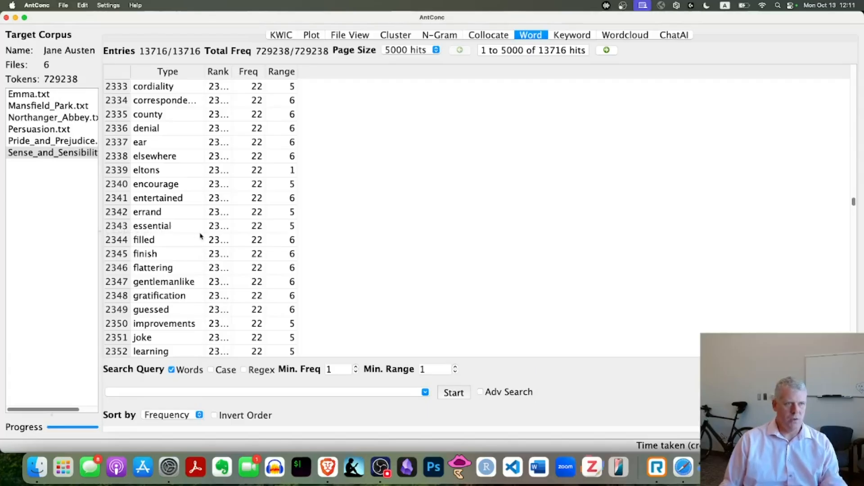
click(239, 73)
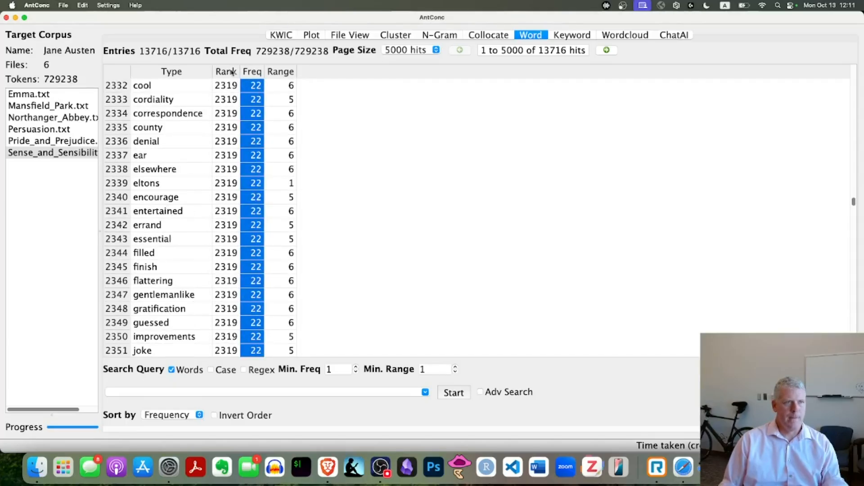
click(231, 72)
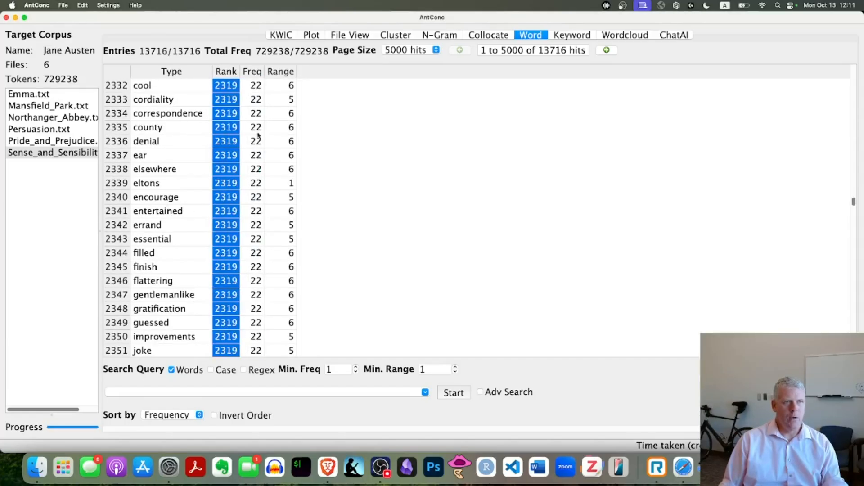
click(253, 72)
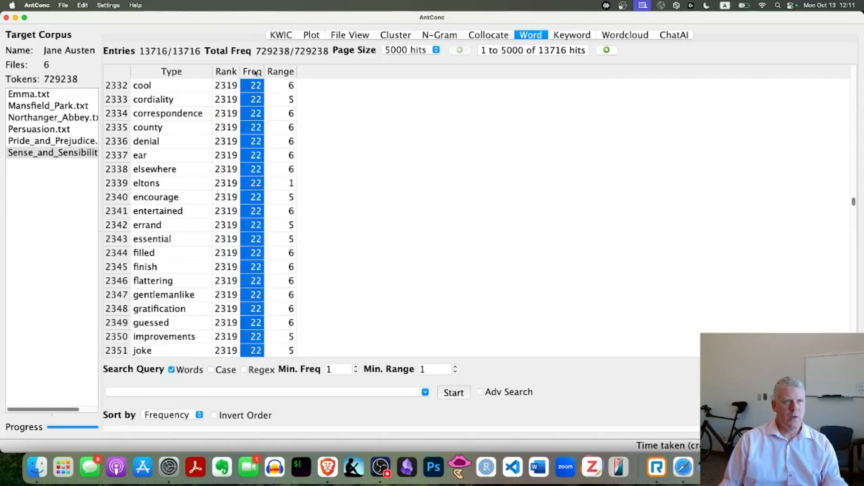
click(124, 78)
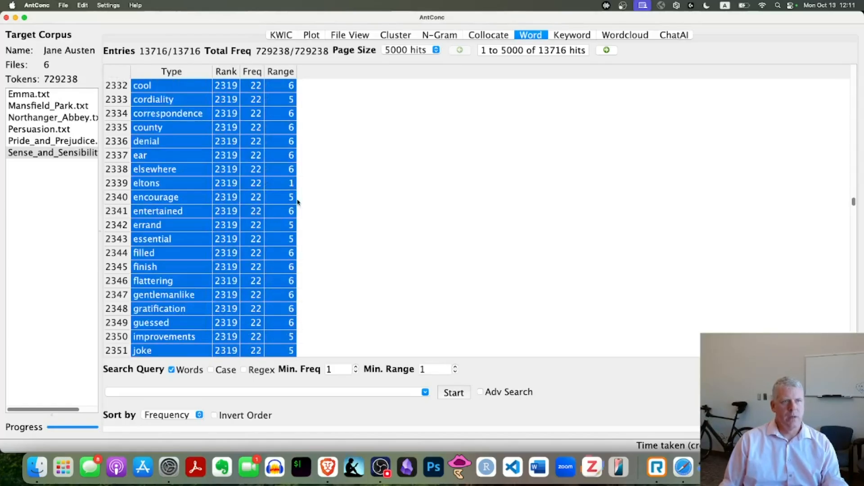
click(283, 140)
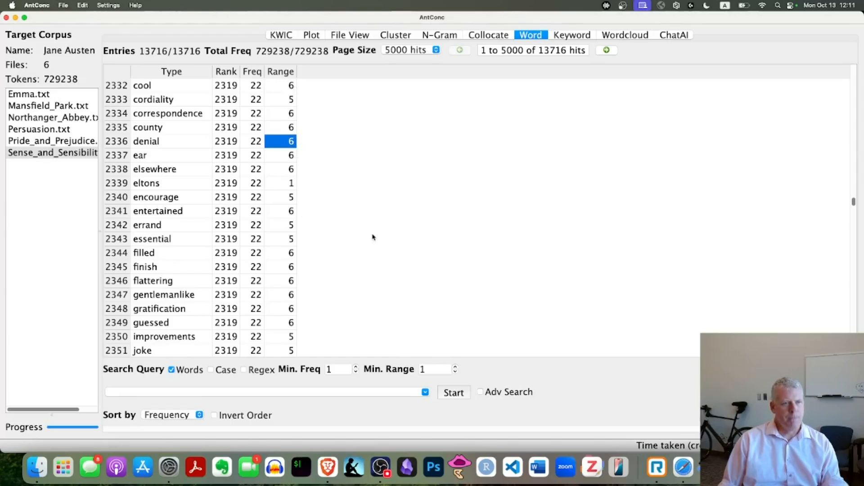
Step: Switch to the browser slide to check the remaining AntConc instructions, and return to AntConc
key(super+Tab)
key(super+Tab)
key(super+Tab)
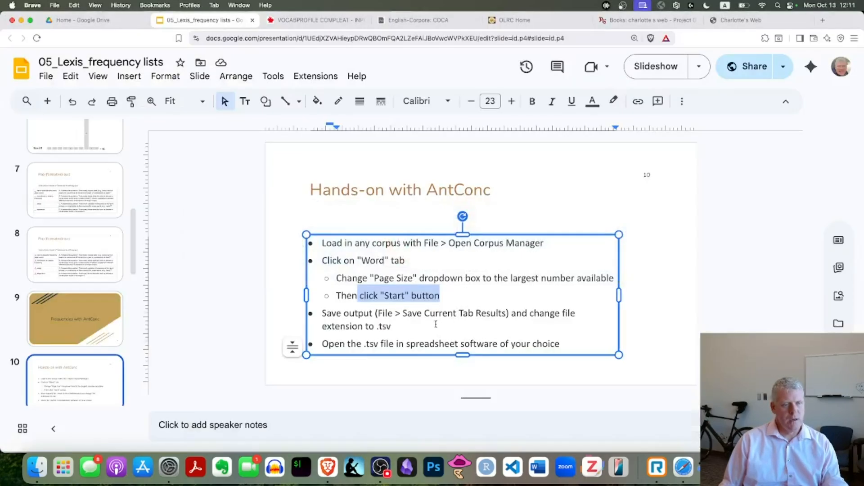
key(super+Tab)
key(super+Tab)
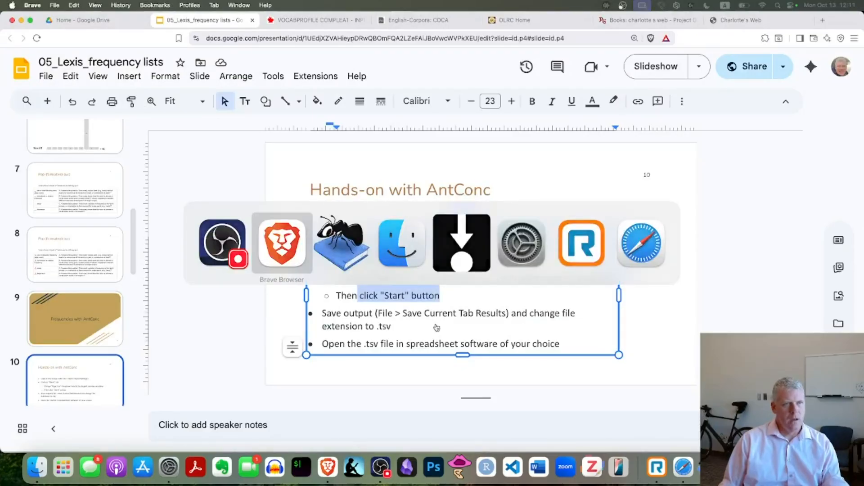
key(super+Tab)
key(super+Tab)
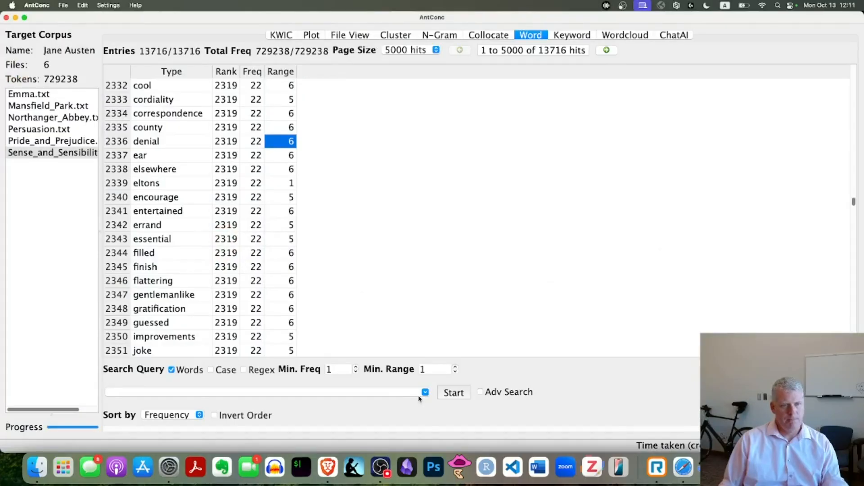
click(379, 469)
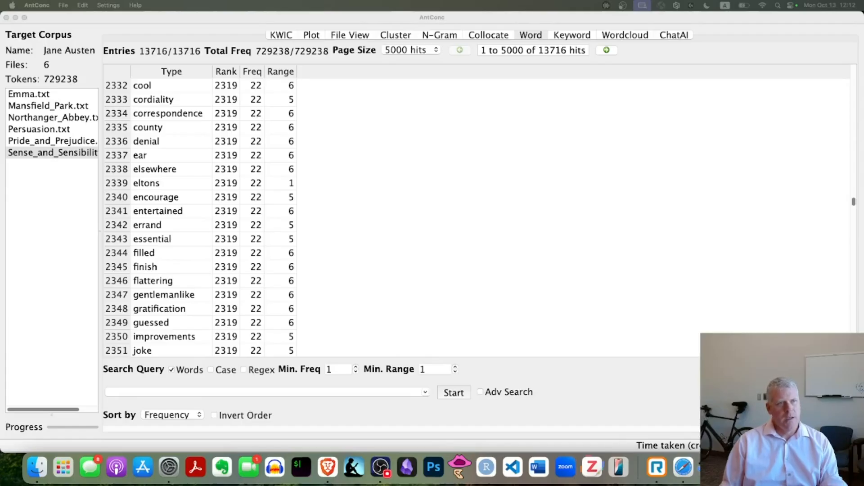
click(416, 207)
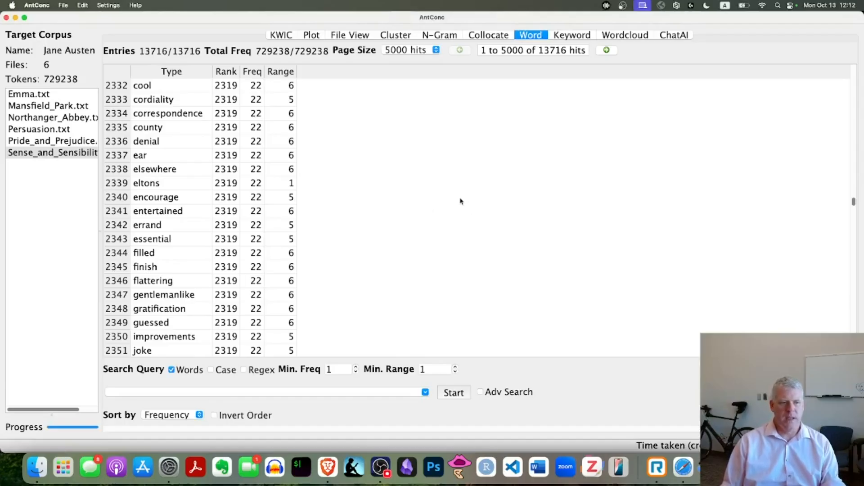
Step: Enable normalized values alongside raw values in the Word tool settings, apply them and regenerate the word list
click(99, 7)
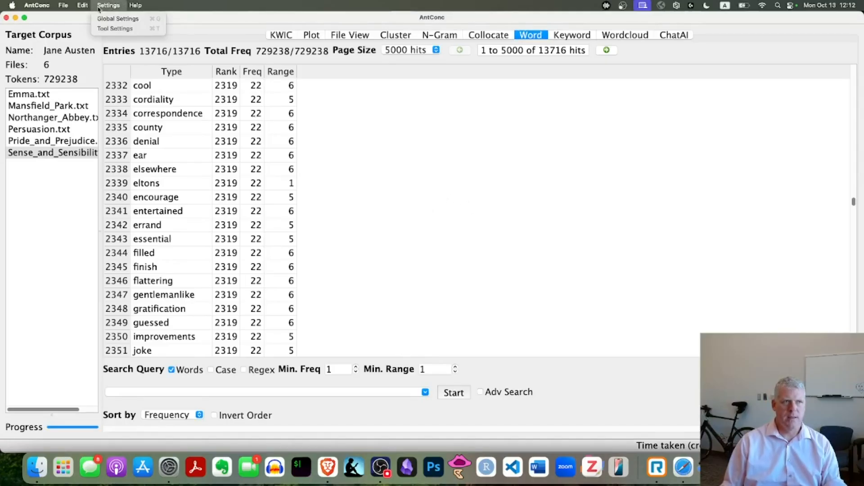
click(114, 30)
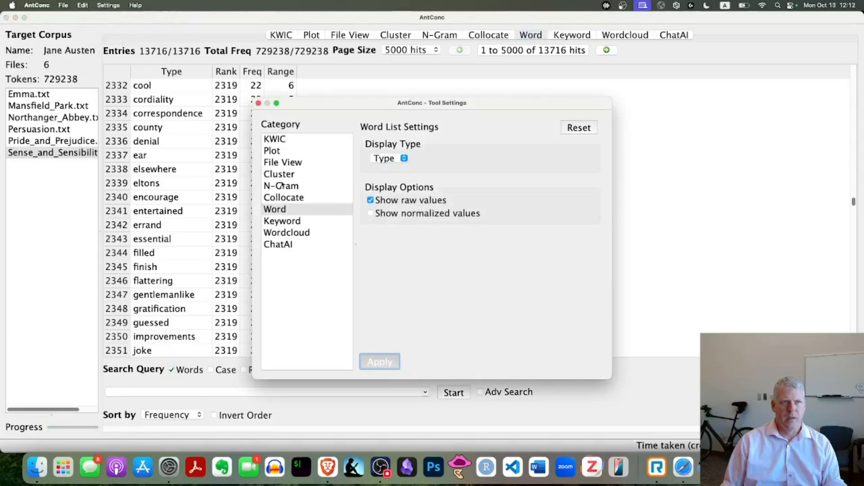
click(282, 140)
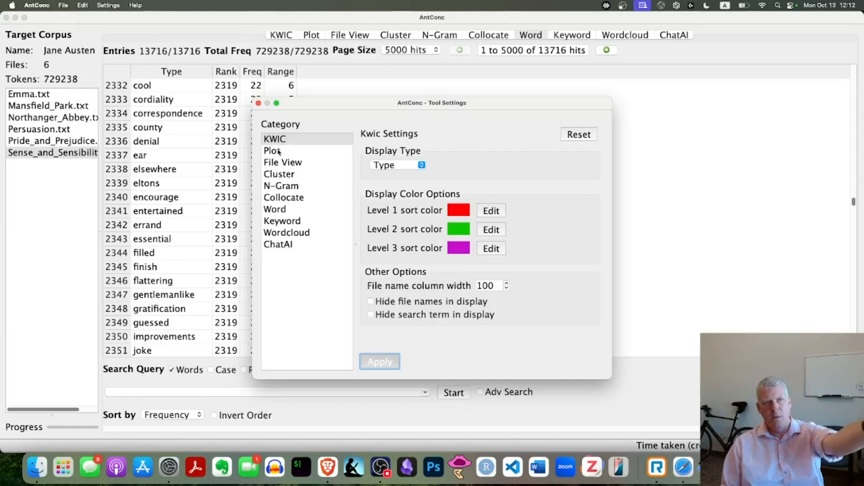
click(282, 210)
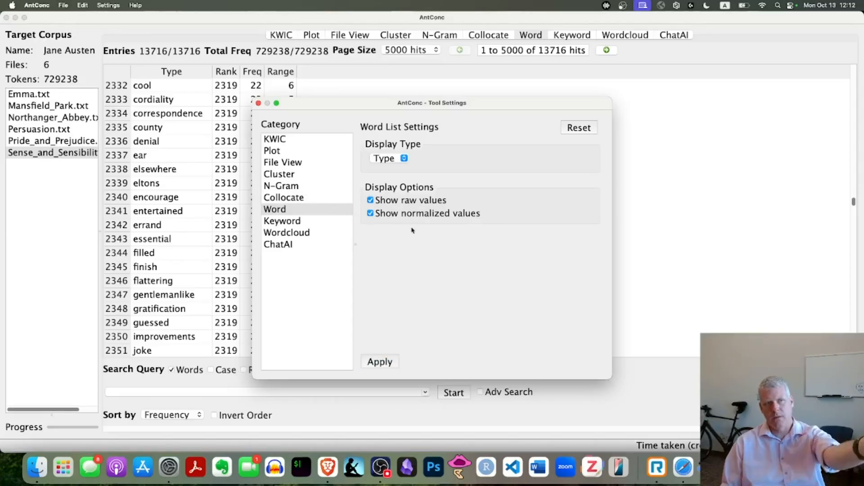
click(379, 363)
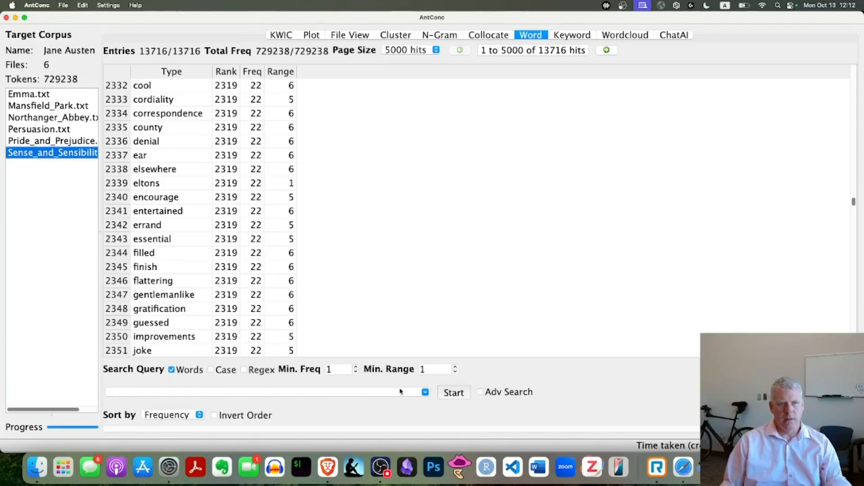
click(454, 393)
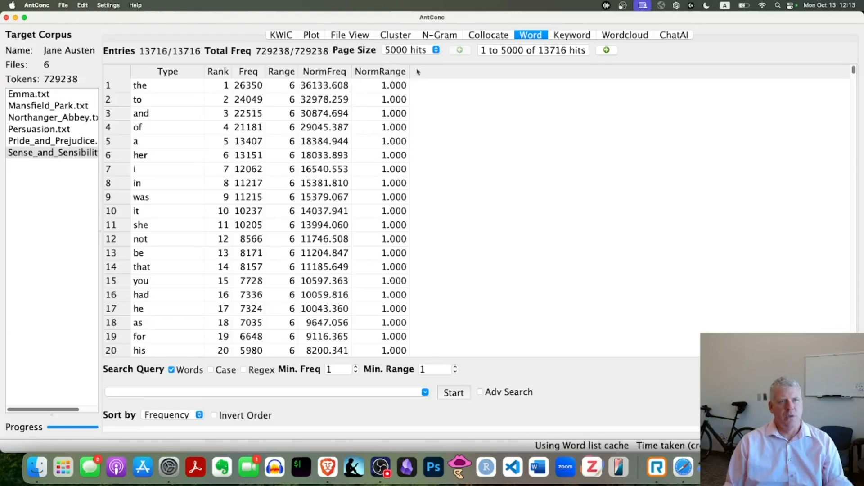
Step: Compare the rank, frequency, range and normalized range of "crawford", and examine the normalized frequency of "the"
scroll(387, 166, down, 20)
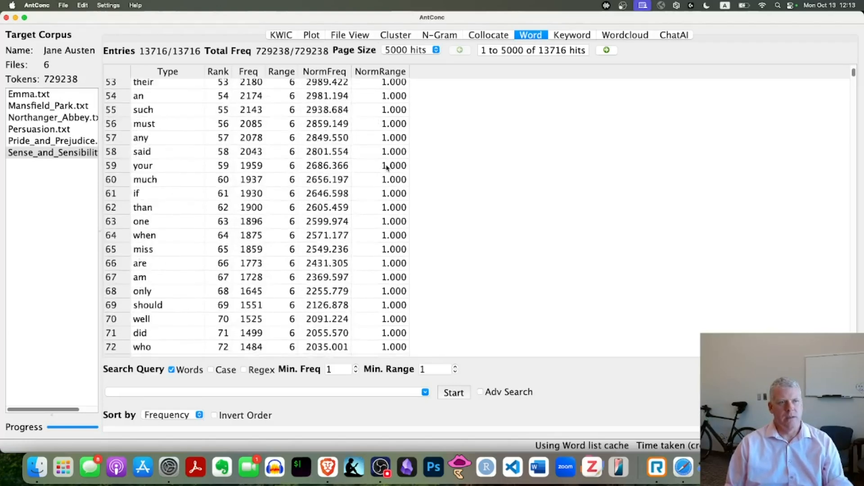
scroll(387, 169, down, 20)
scroll(387, 169, up, 2)
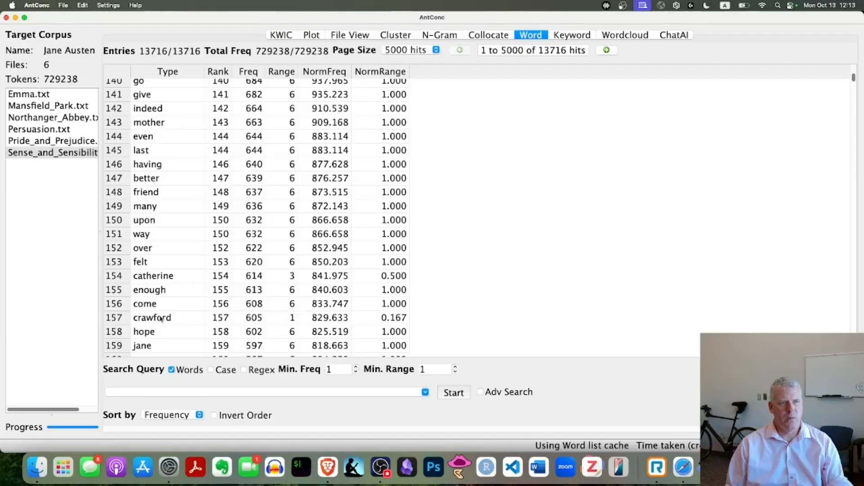
click(221, 322)
click(260, 323)
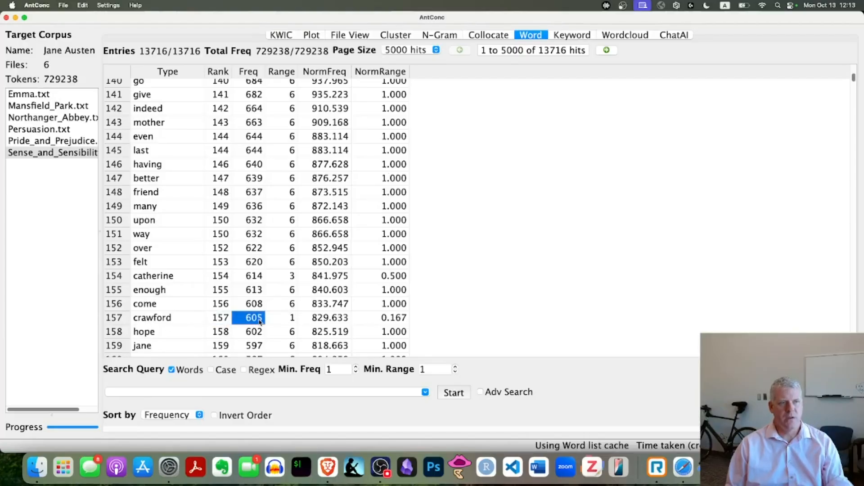
click(288, 320)
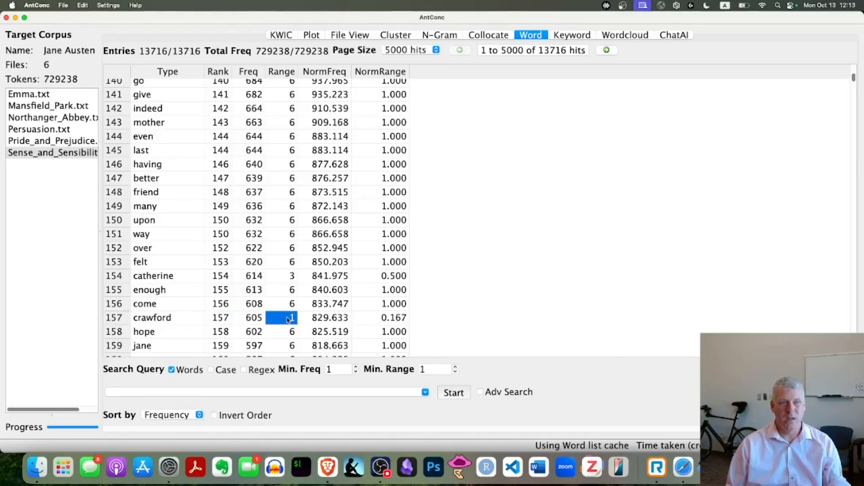
click(385, 321)
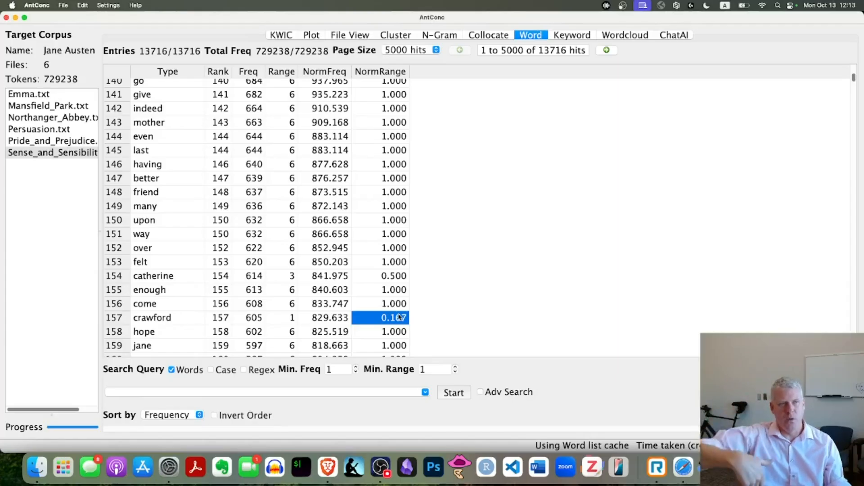
scroll(367, 163, up, 10)
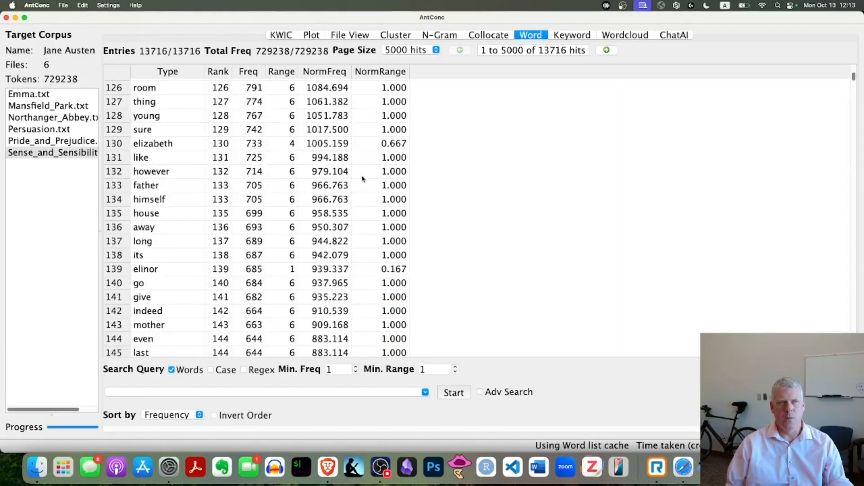
scroll(367, 163, up, 15)
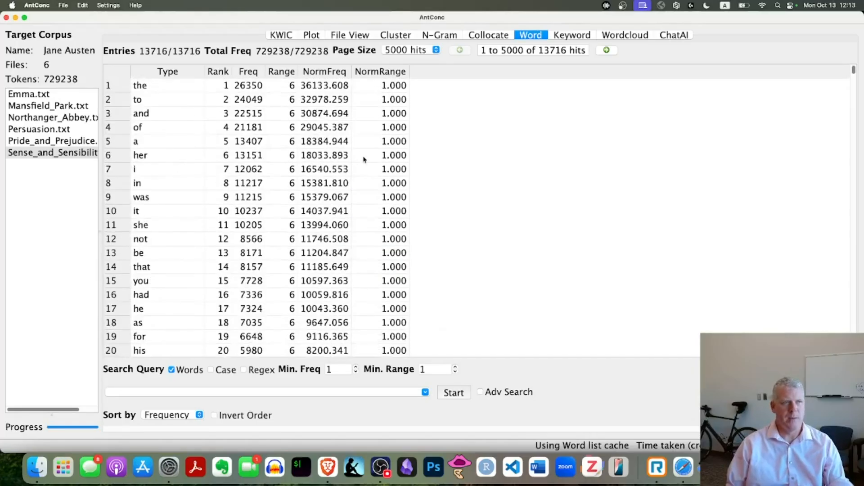
click(325, 87)
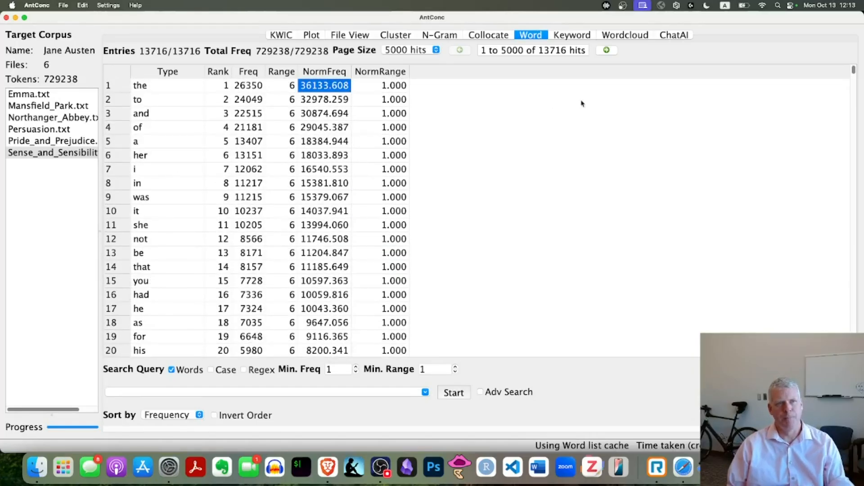
Step: Check the slide's instruction on saving the output with a .tsv extension in the browser, and return to AntConc
key(super+Tab)
key(super+Tab)
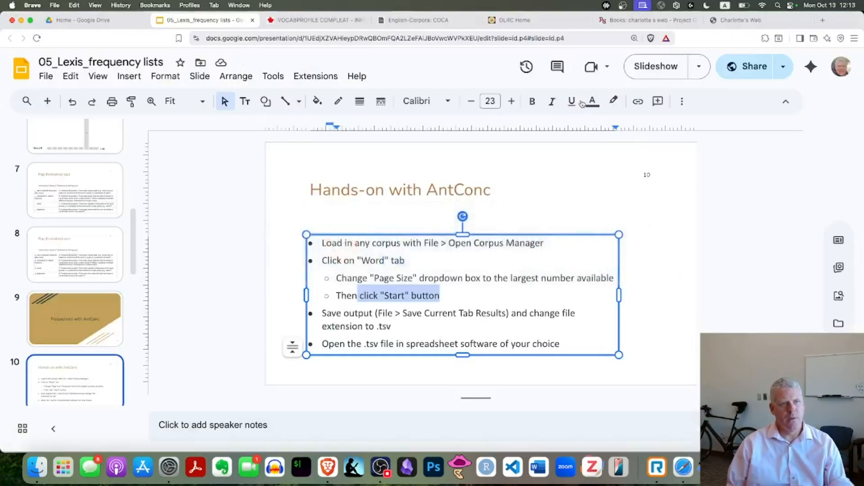
triple_click(362, 313)
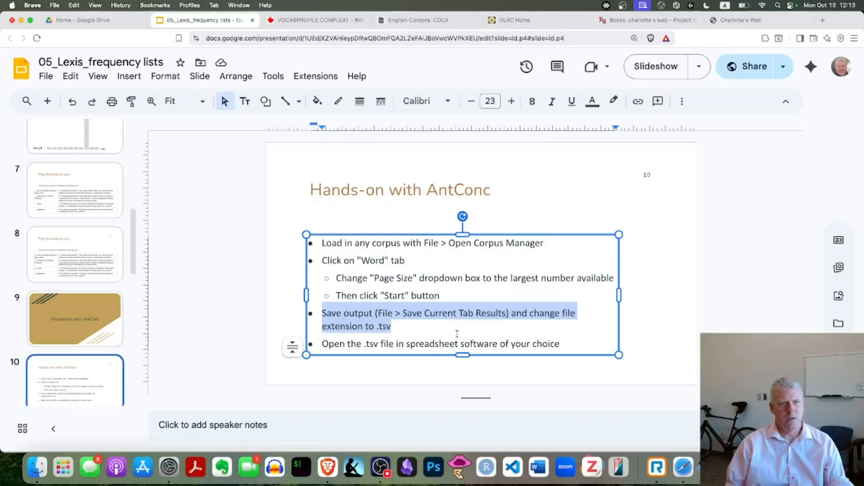
key(super+Tab)
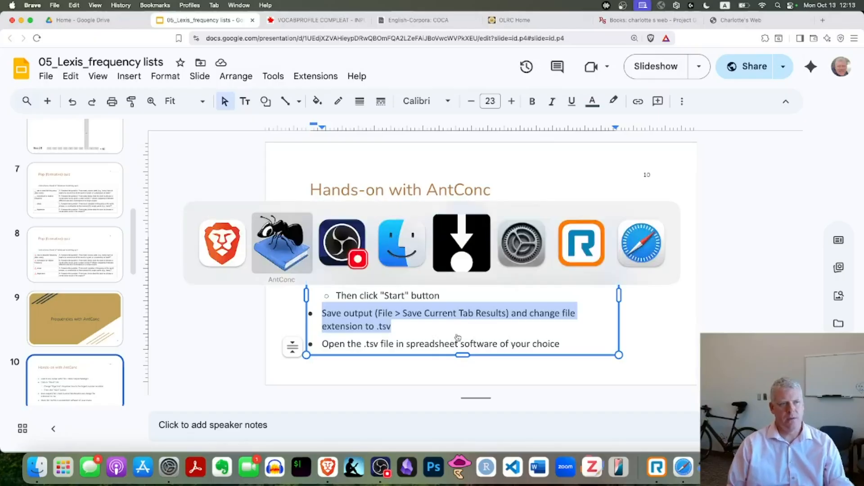
Step: Start saving the current tab results and allow AntConc access to the Desktop and Documents folders
click(64, 5)
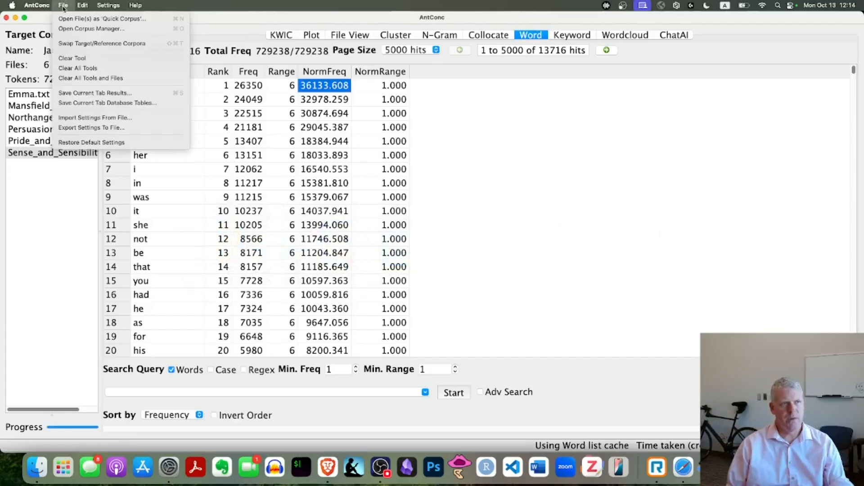
click(138, 95)
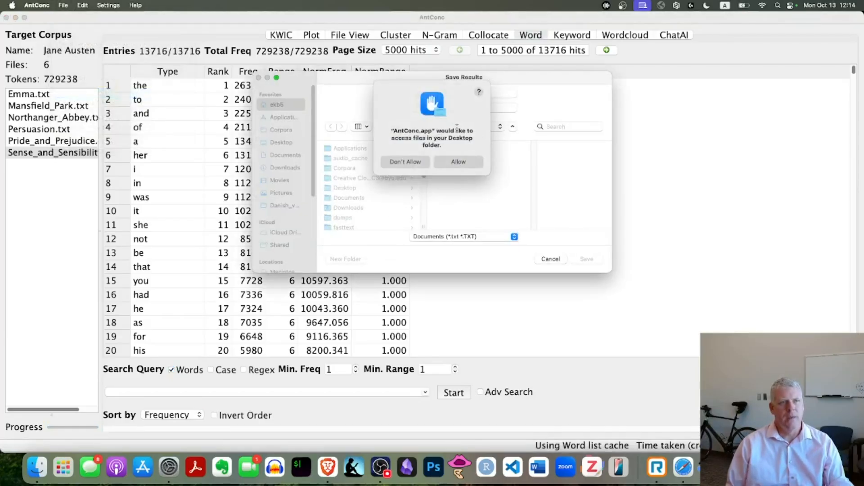
click(466, 165)
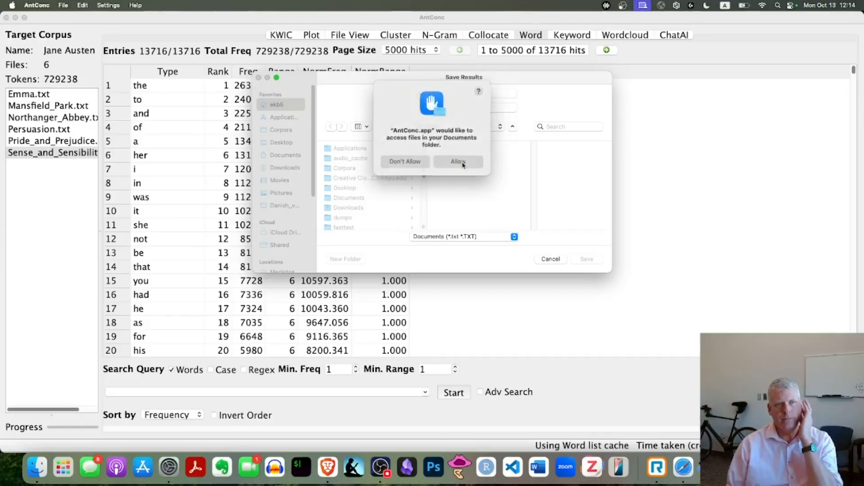
click(463, 165)
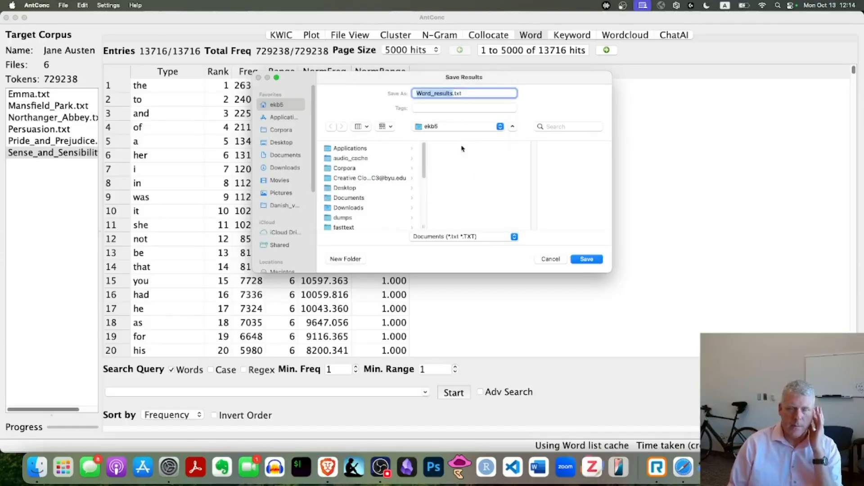
Step: Save the word list results in the Downloads folder as Austen_freqs.tsv
click(286, 167)
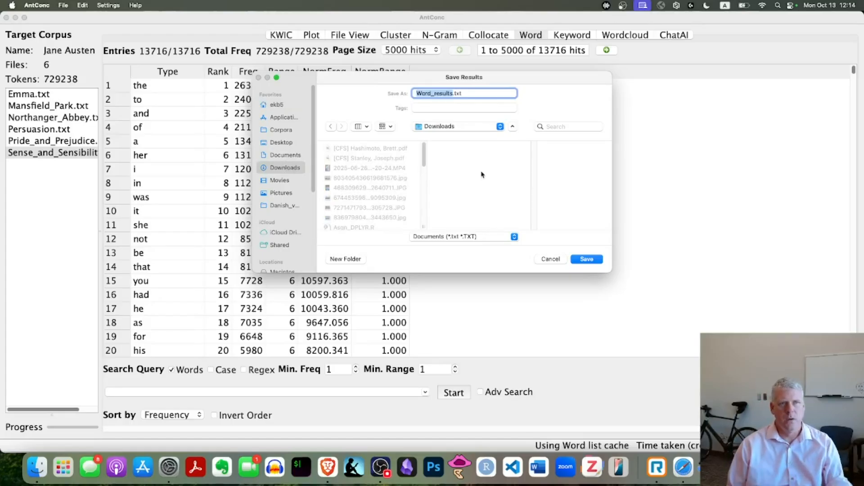
text(Austen_freqs)
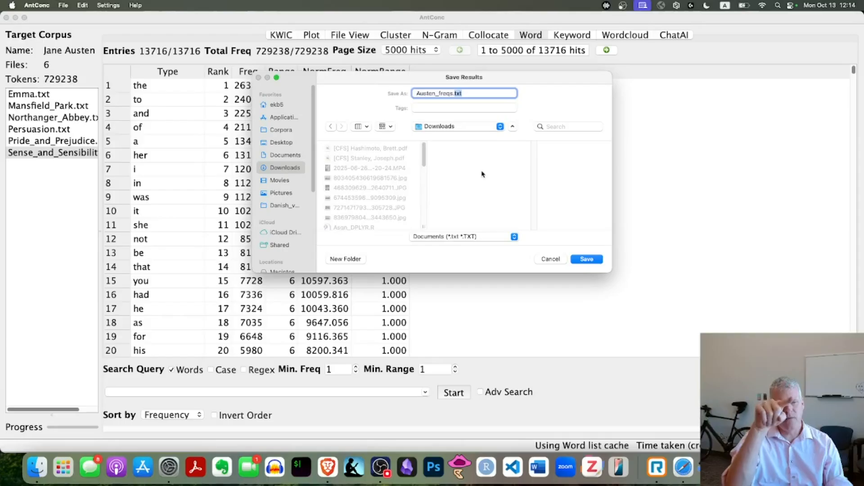
text(t)
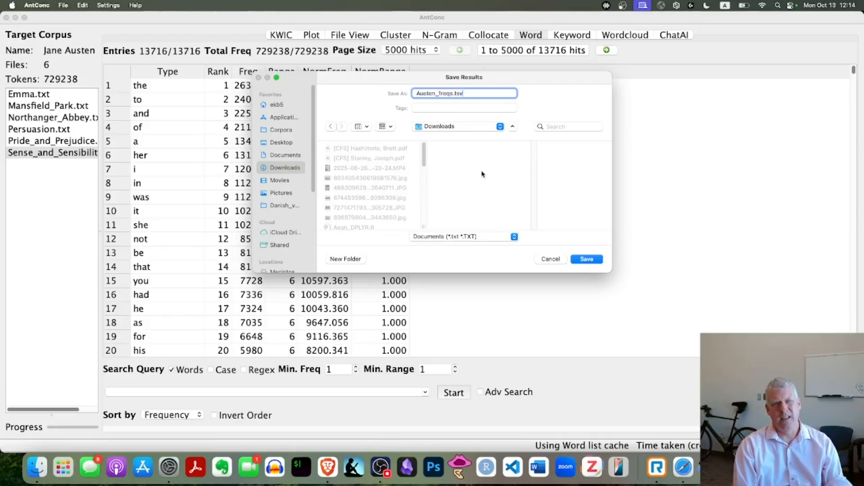
key(Return)
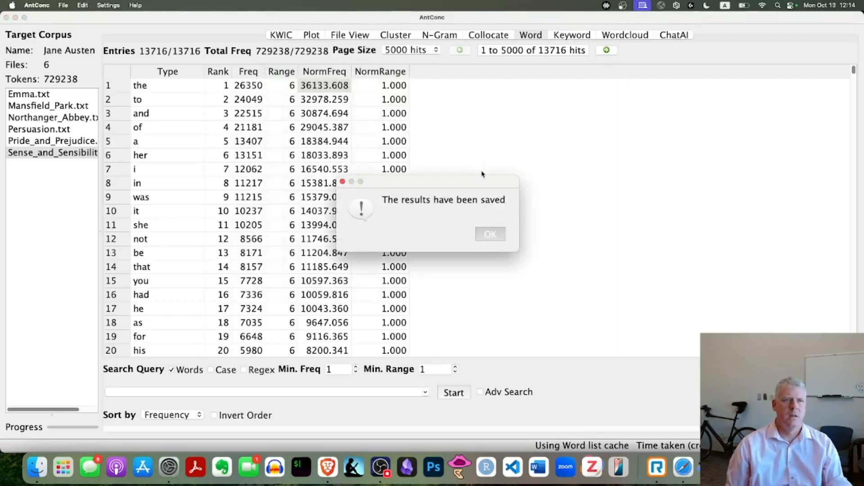
click(489, 234)
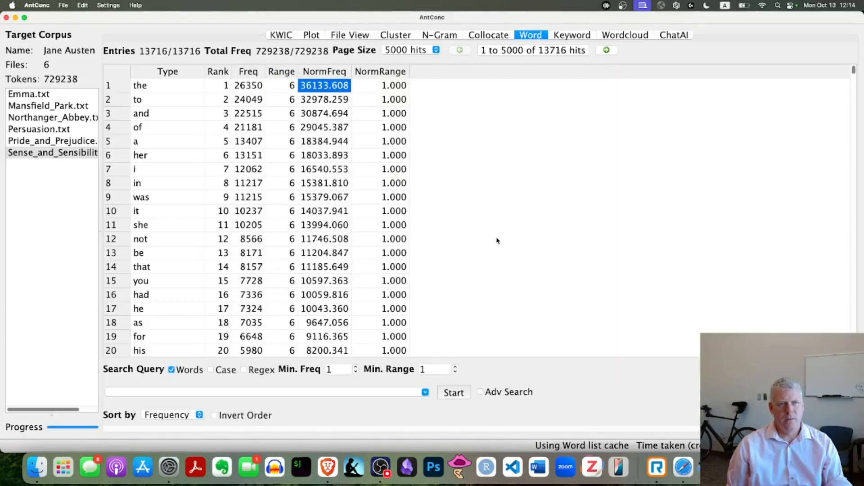
Step: Switch to the Google Drive home page in the browser and enlarge the page view
click(327, 470)
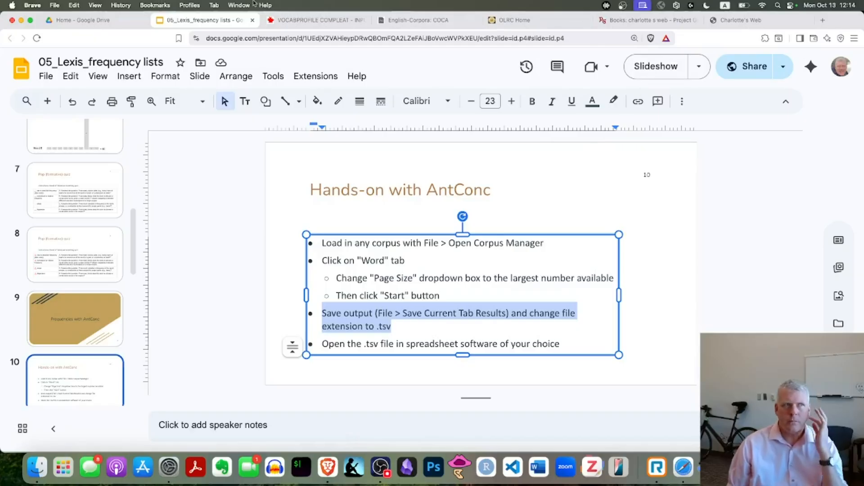
click(96, 24)
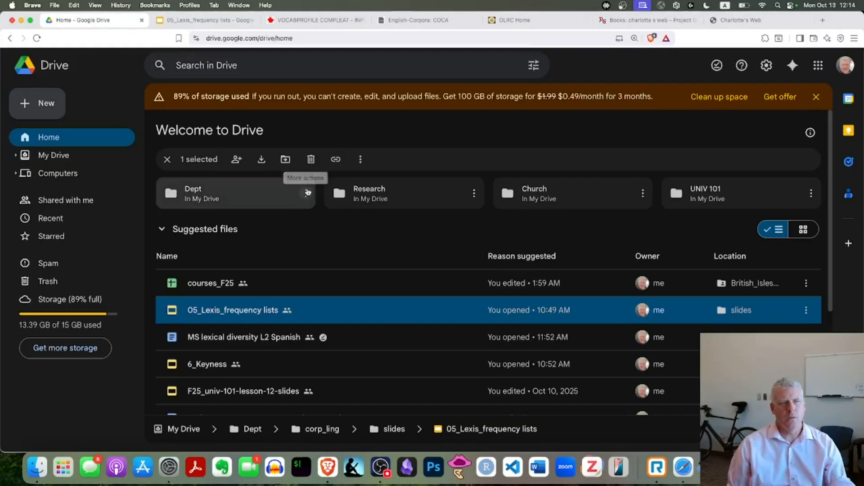
key(super+equal)
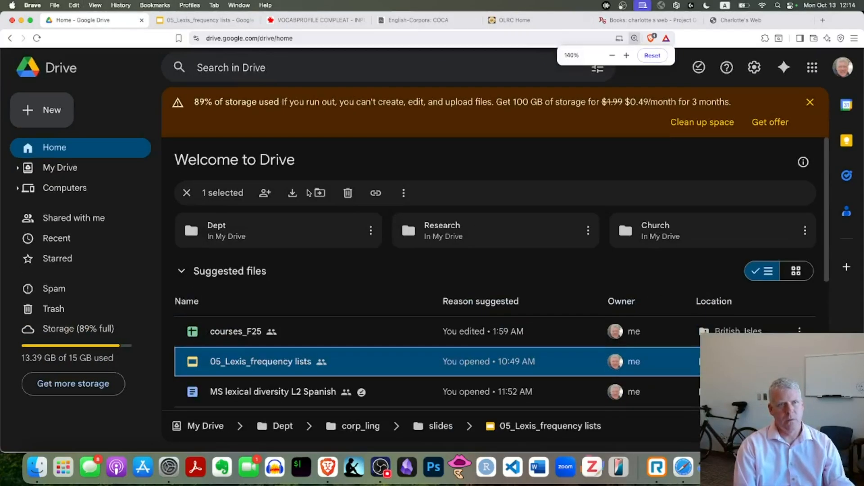
key(super+equal)
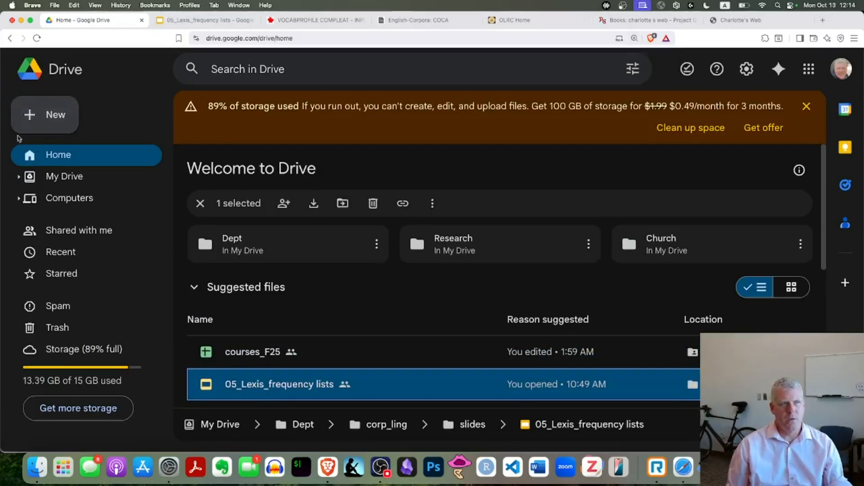
Step: Upload the file Austen_freqs.tsv.txt from the Downloads folder to Google Drive
click(58, 116)
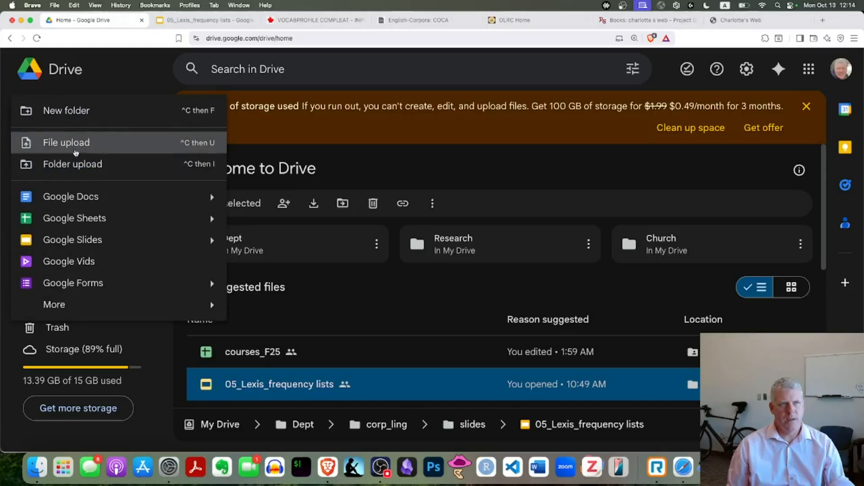
click(93, 143)
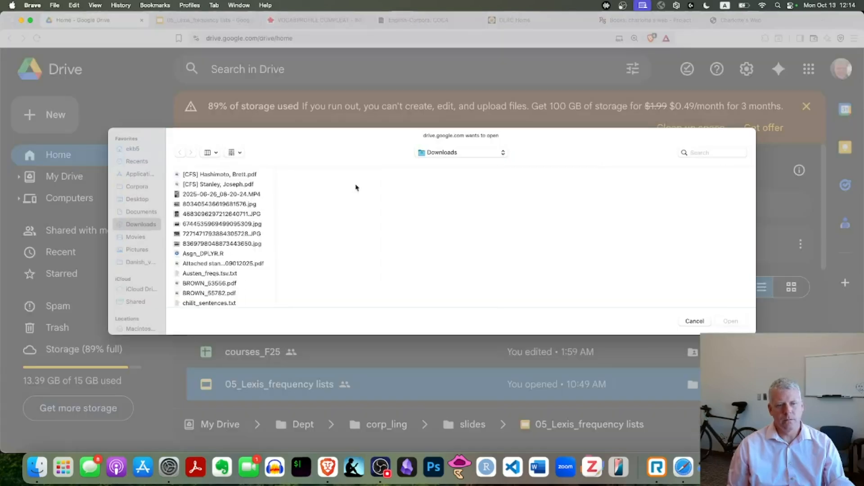
scroll(235, 258, down, 7)
scroll(235, 258, up, 7)
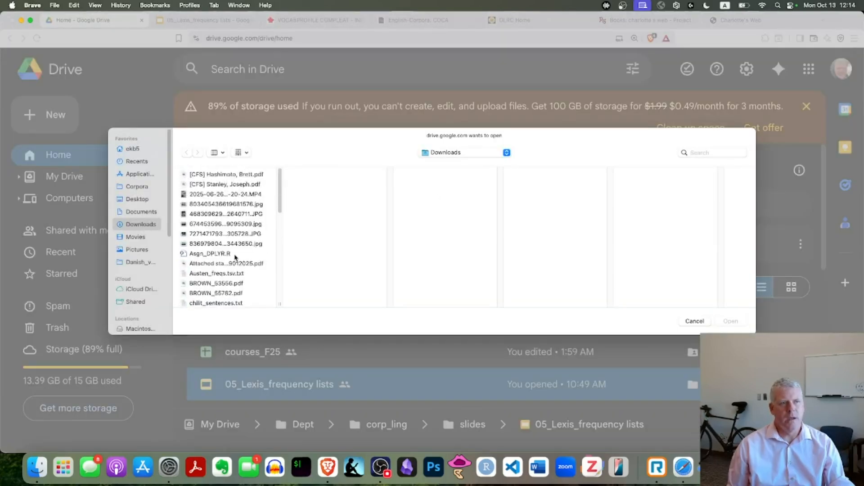
click(220, 274)
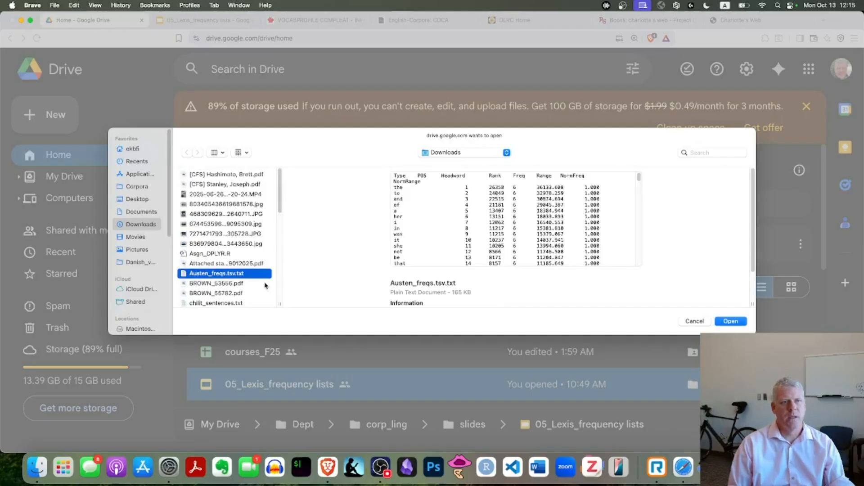
key(Return)
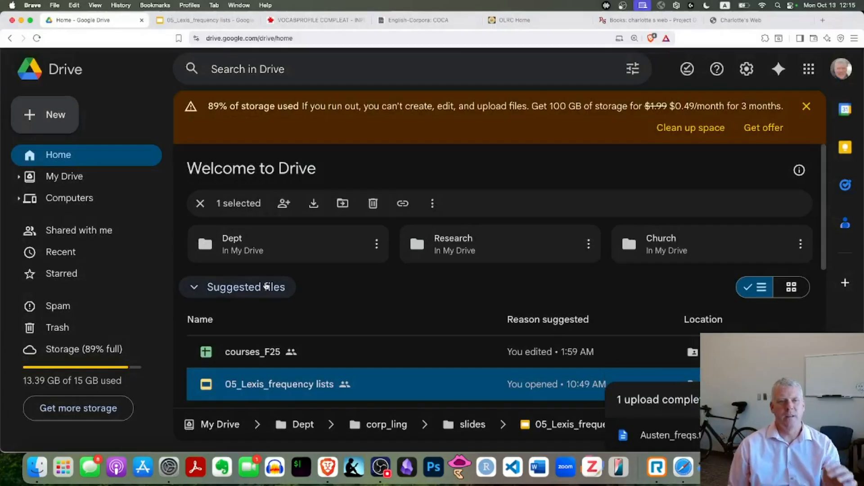
Step: Preview the uploaded Austen_freqs.tsv.txt and check which apps it can be opened with
click(682, 444)
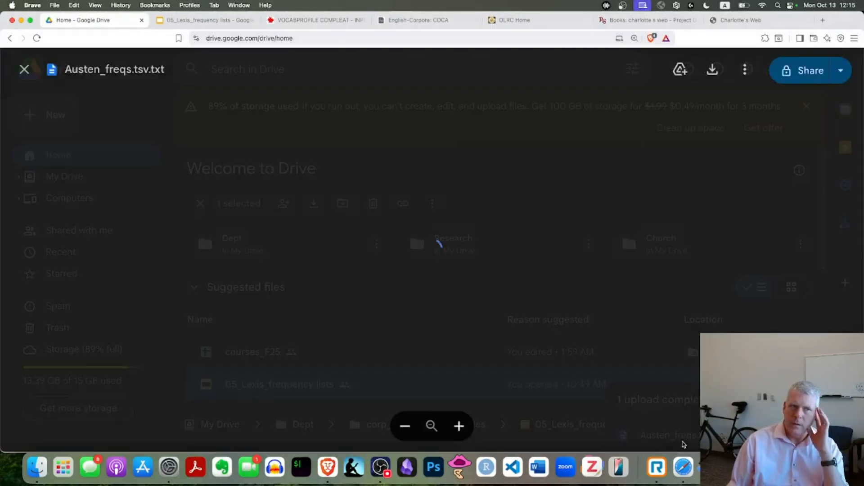
click(490, 72)
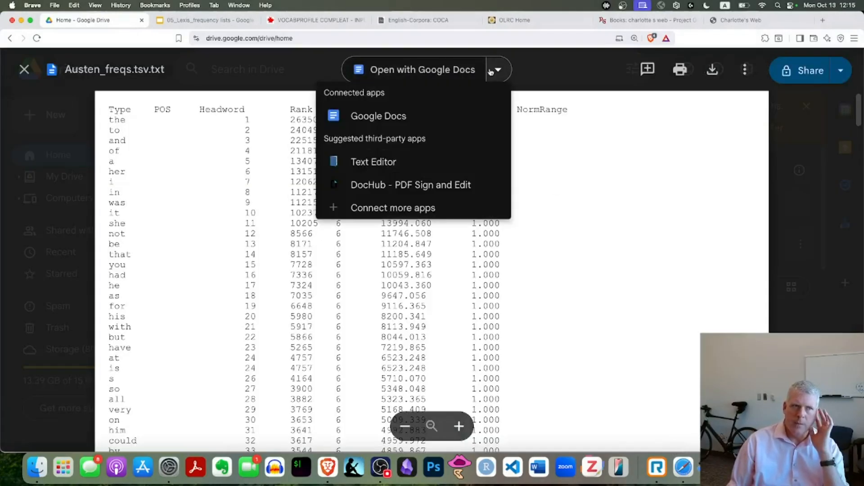
click(546, 72)
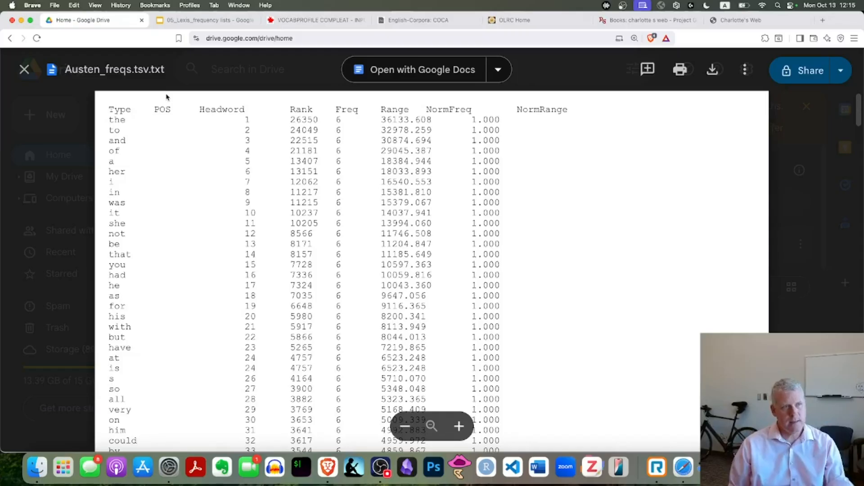
Step: Switch to Finder and bring the Downloads folder window into view over the browser
key(super+Tab)
key(super+Tab)
key(super+Tab)
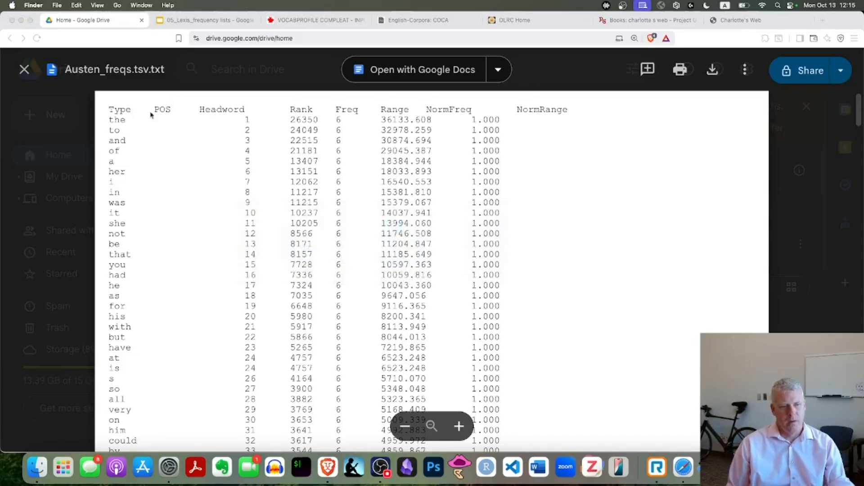
drag(0, 16, 292, 52)
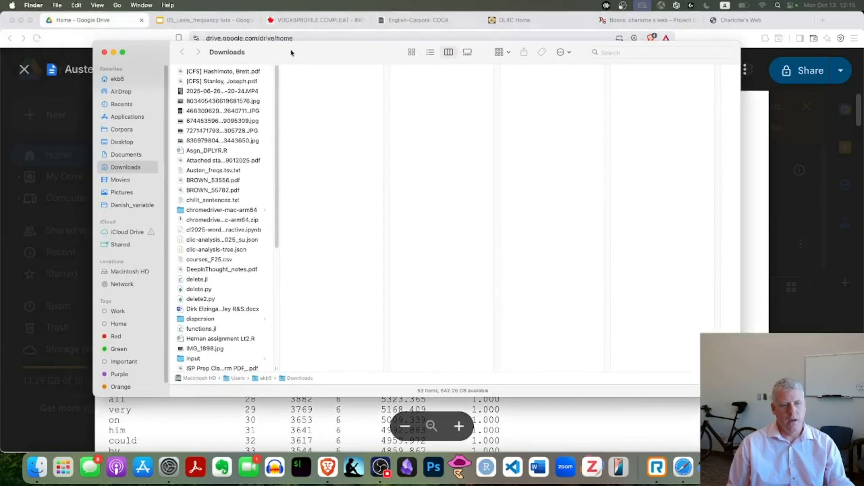
key(super+Tab)
key(super+Tab)
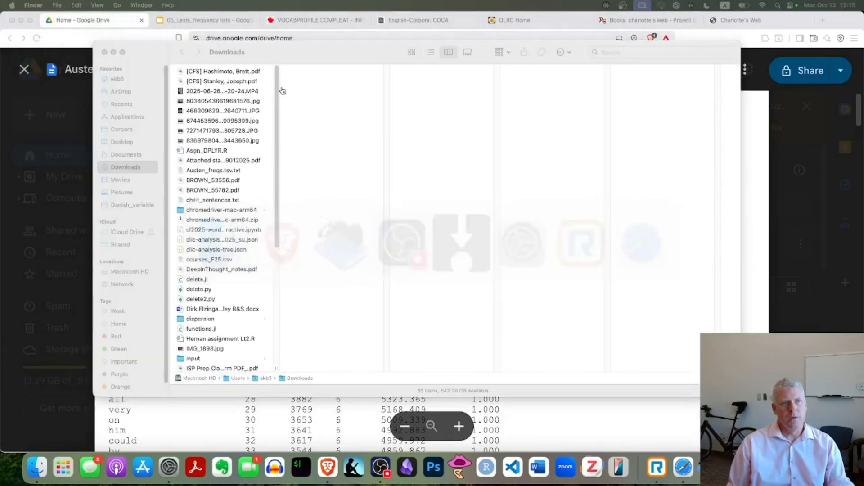
mouse_move(313, 51)
mouse_down()
mouse_move(311, 38)
mouse_move(321, 37)
mouse_up()
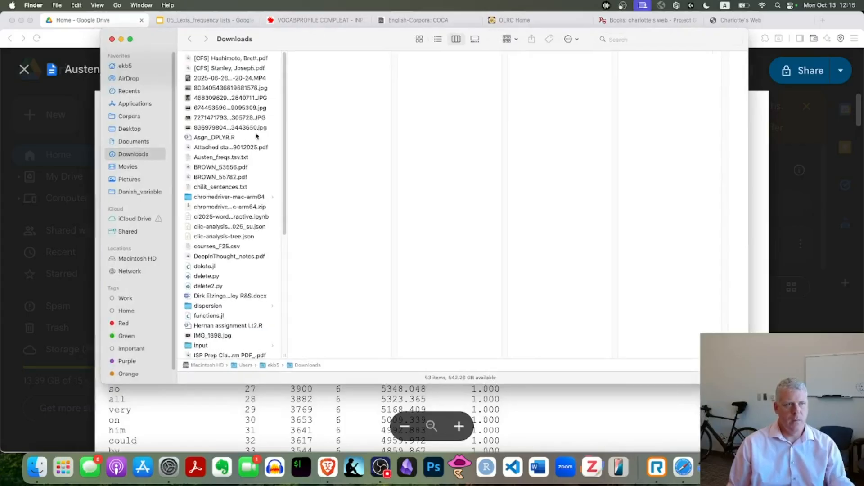
Step: Rename Austen_freqs.tsv.txt in Downloads as Austen_freqs.tsv, accepting the change to the .tsv extension
click(220, 158)
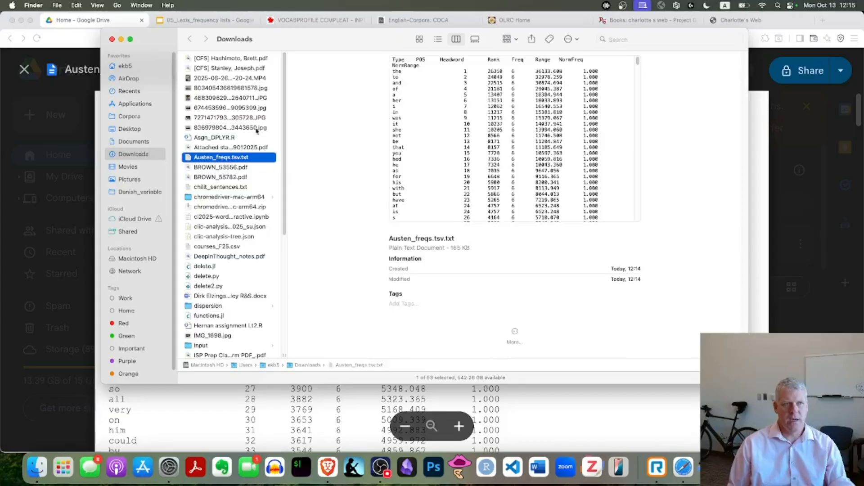
right_click(234, 159)
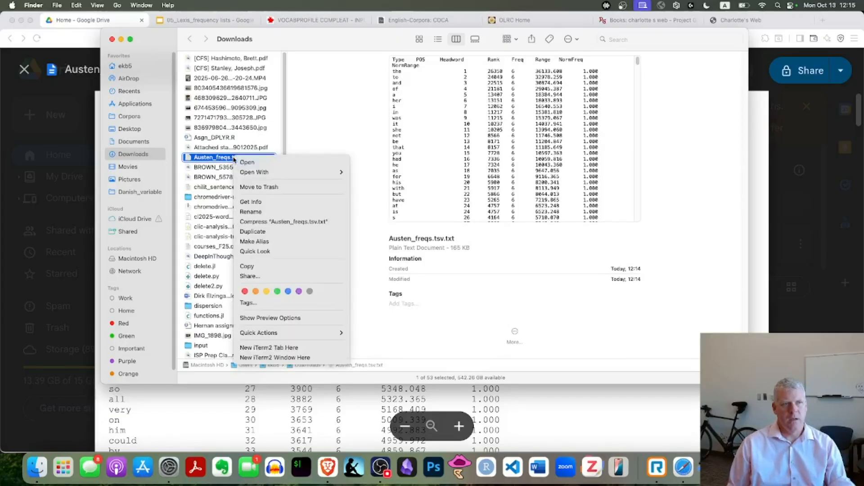
click(301, 213)
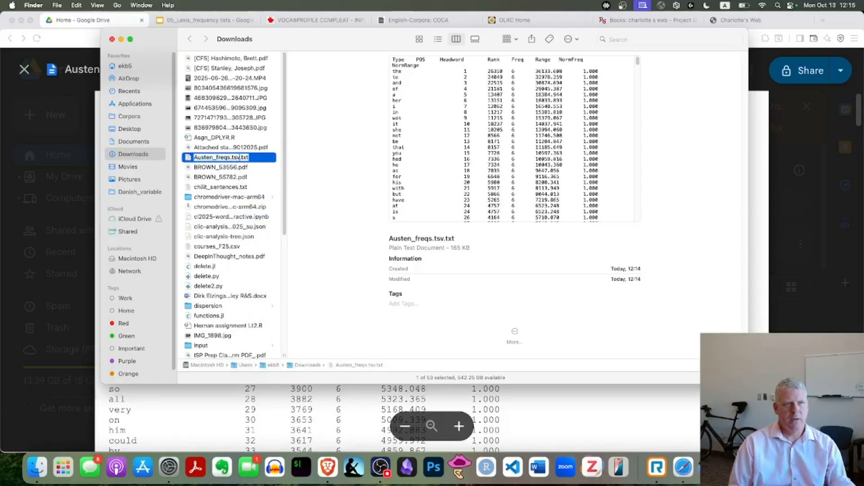
key(Delete)
key(Delete)
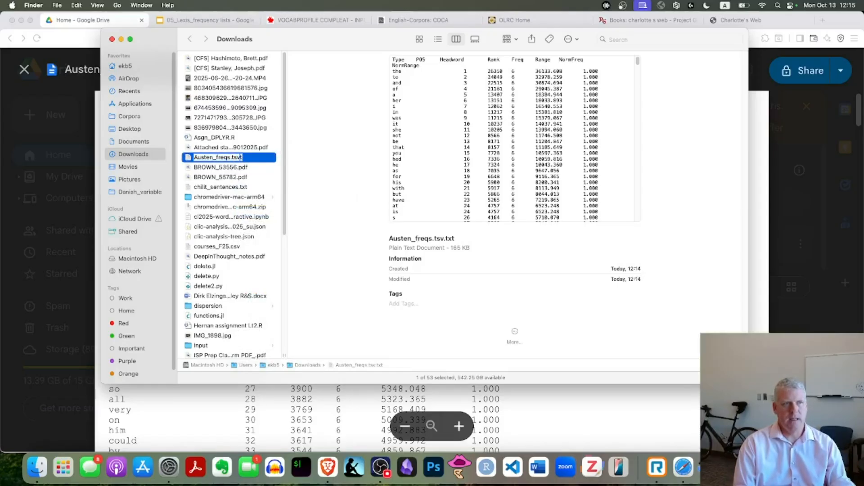
key(Return)
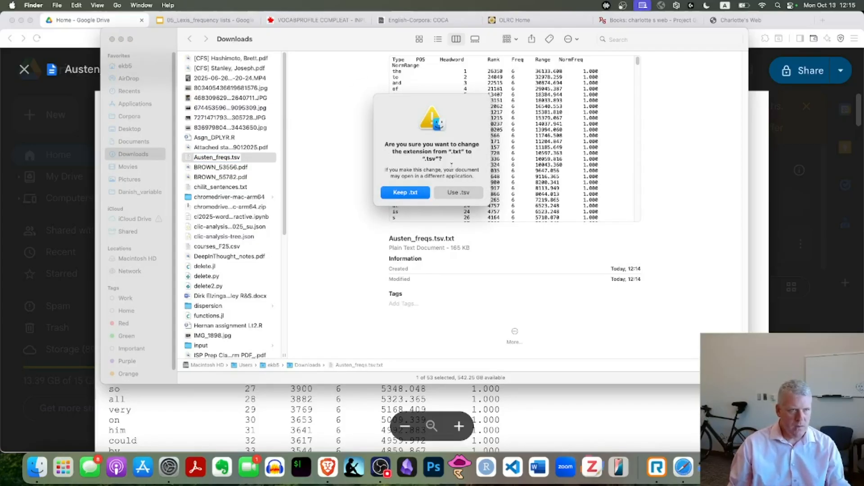
click(463, 194)
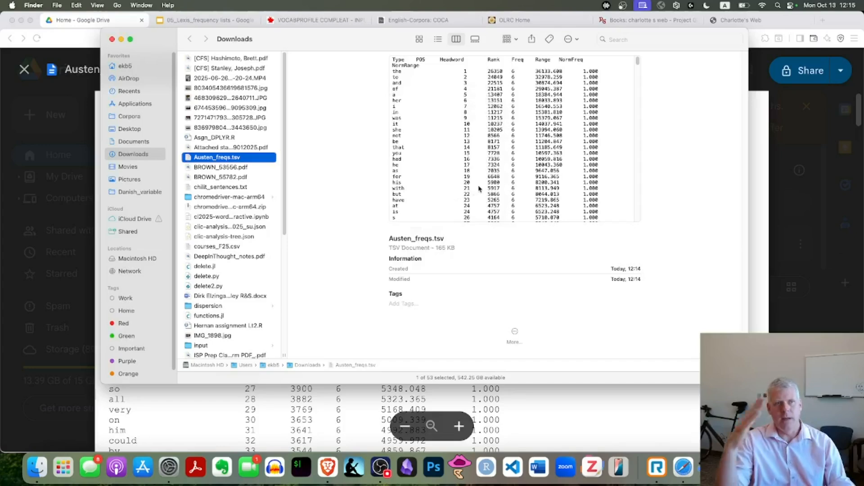
Step: Return to Google Drive in the browser, close the text file preview and upload Austen_freqs.tsv from Downloads
key(super+Tab)
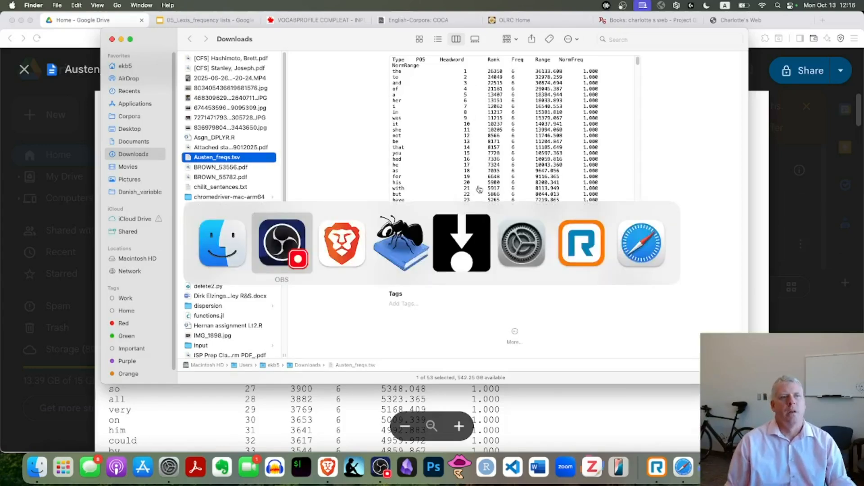
key(super+Tab)
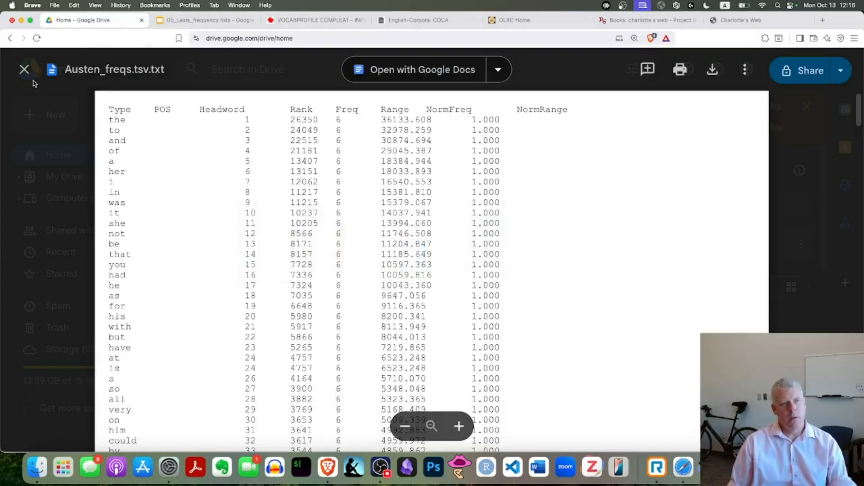
click(25, 71)
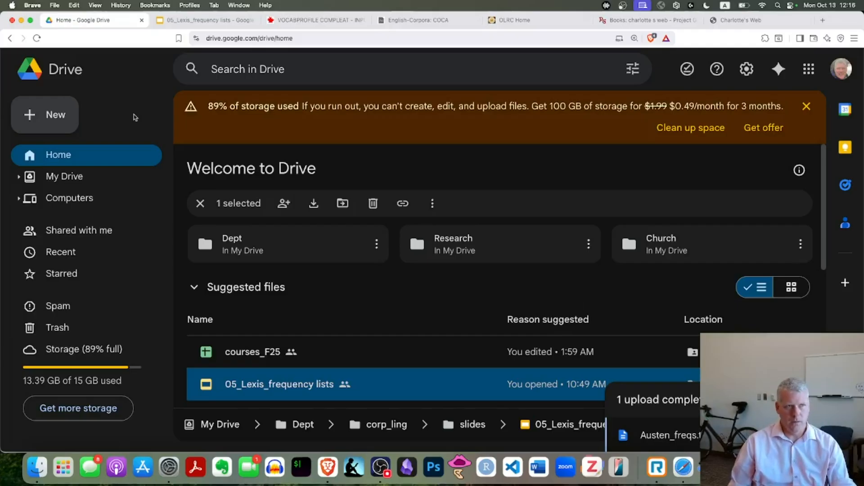
click(58, 116)
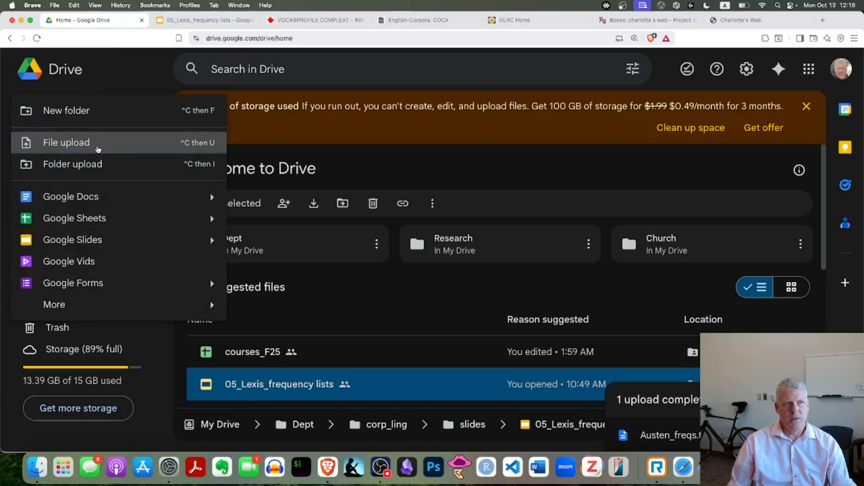
click(122, 149)
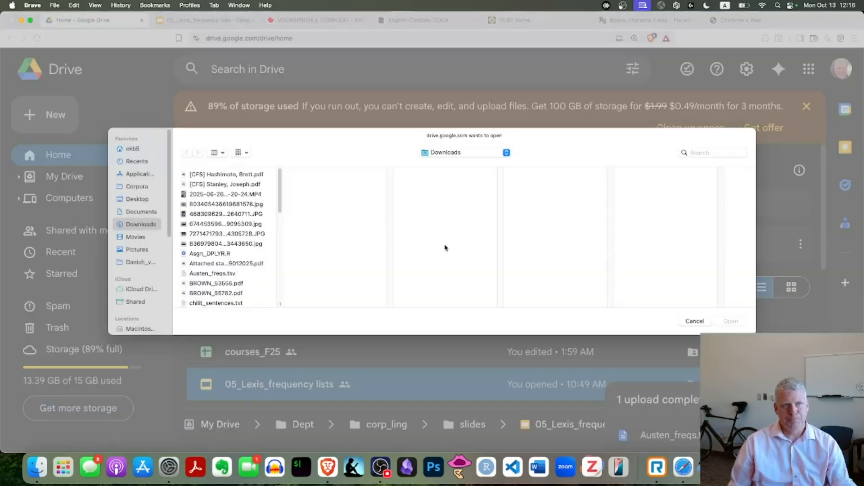
click(233, 274)
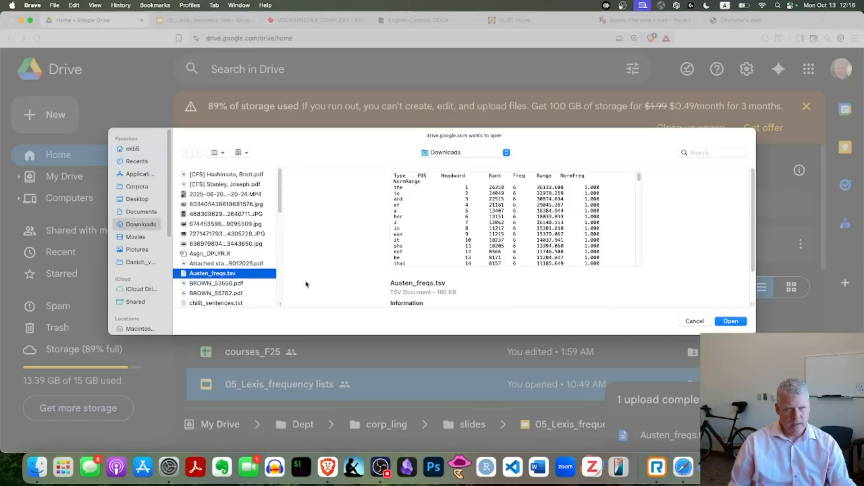
key(Return)
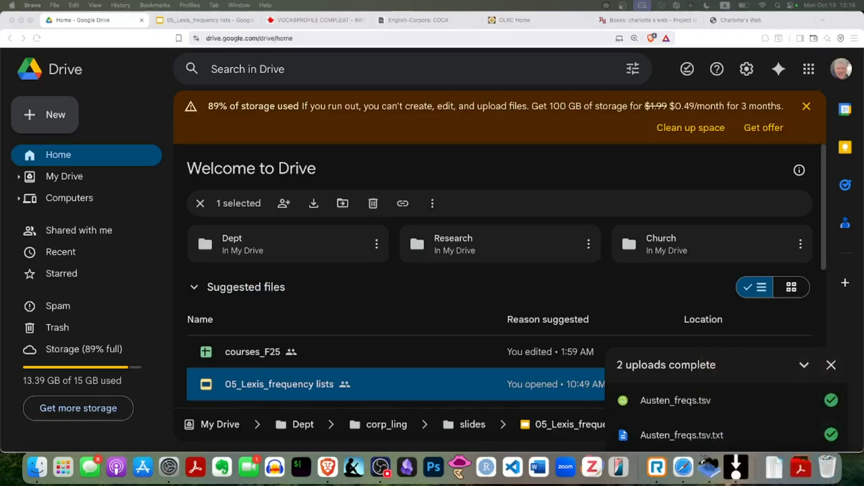
Step: Open the uploaded Austen_freqs.tsv with Google Sheets and set the sheet's zoom to 125%
click(690, 403)
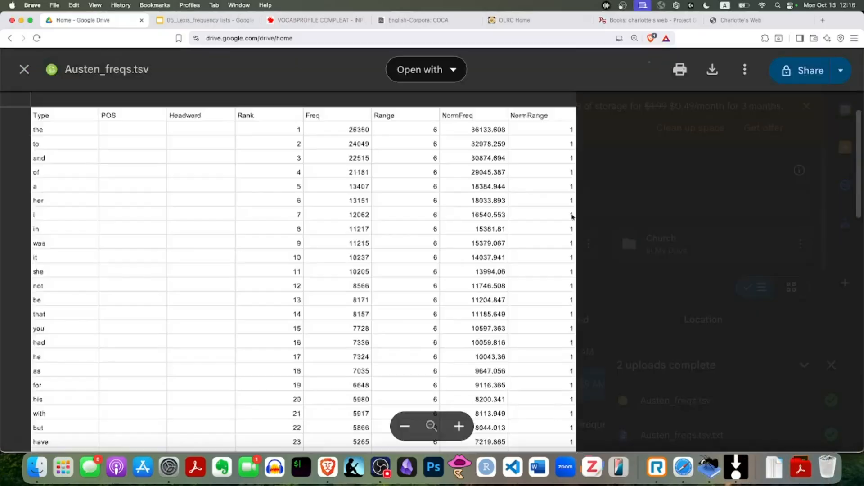
click(433, 68)
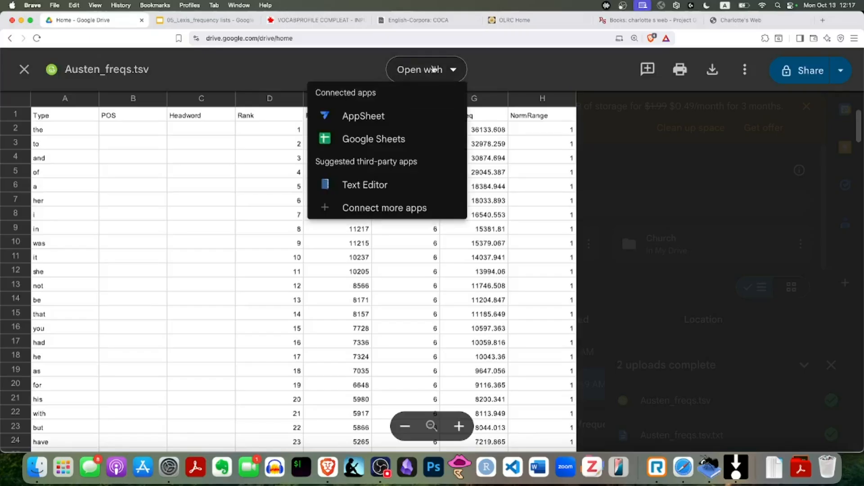
click(367, 140)
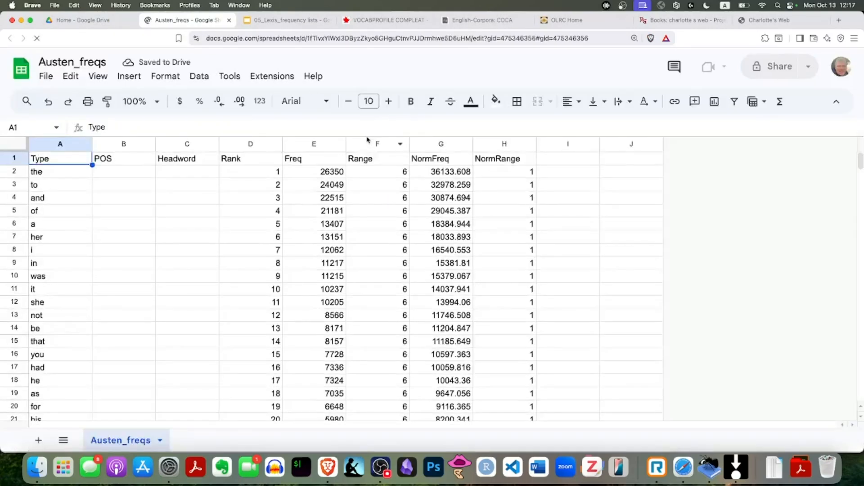
click(158, 103)
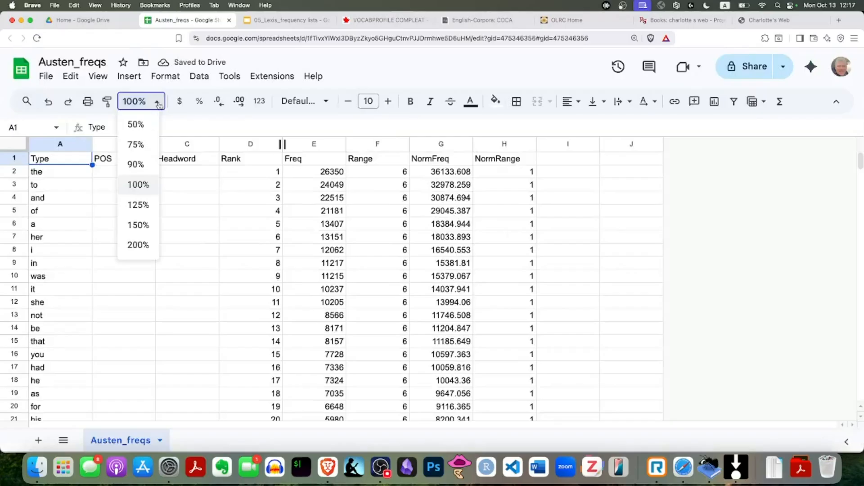
click(137, 205)
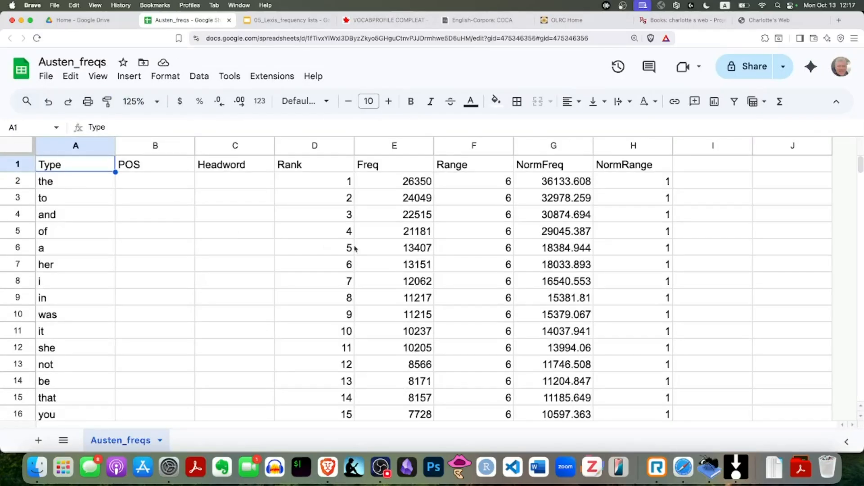
Step: Go through the header cells in row 1 one by one, from POS to NormRange
click(155, 164)
click(230, 171)
click(313, 171)
click(373, 171)
click(450, 171)
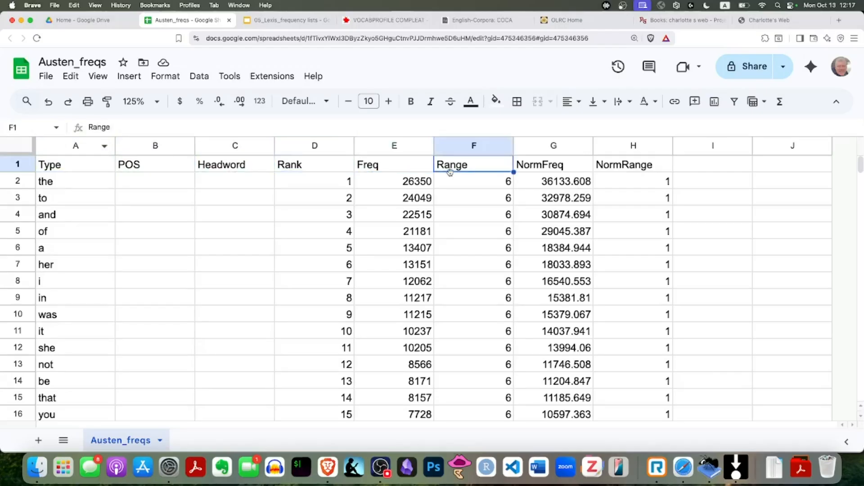
click(551, 167)
click(630, 170)
Step: Check the POS and Headword columns for contents all the way down the sheet
click(150, 167)
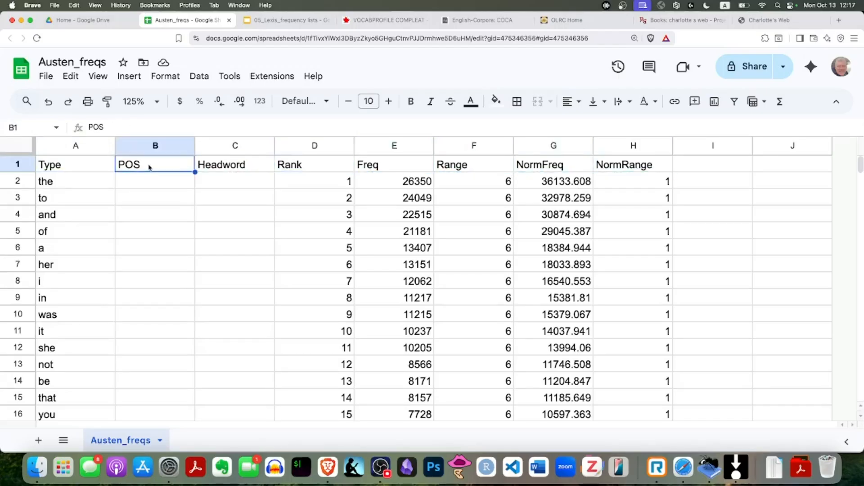
key(super+Down)
key(super+Up)
key(Right)
key(super+Down)
key(super+Up)
Step: Examine the Rank column, checking its full extent and going down through its values from the first row
key(Right)
key(super+Down)
key(super+Up)
key(Down)
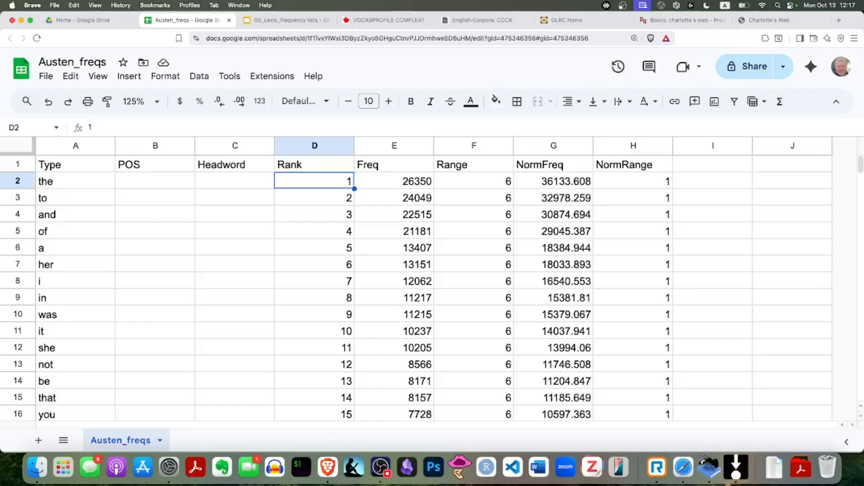
key(Down)
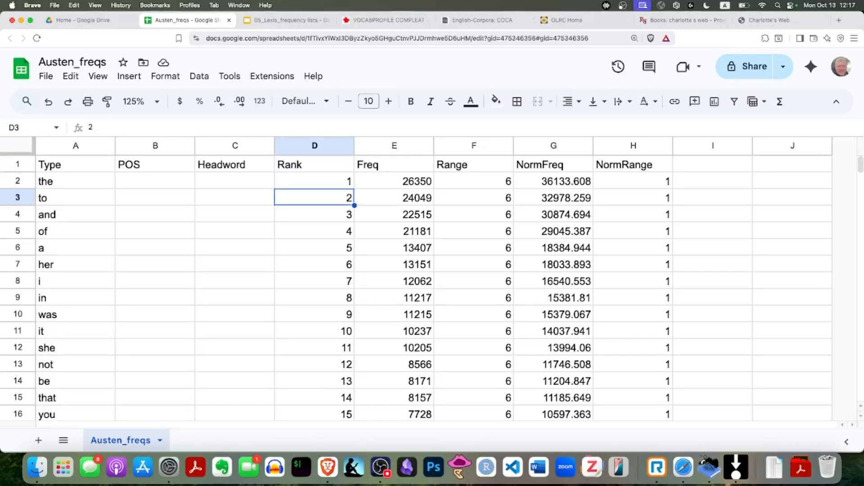
key(Down)
key(Down)
key(Down)
key(Down)
key(Down)
key(Down)
key(Down)
key(Down)
key(Down)
key(Down)
key(Down)
key(Down)
key(Down)
key(Down)
key(Down)
key(Down)
key(Down)
key(Down)
key(Down)
key(Down)
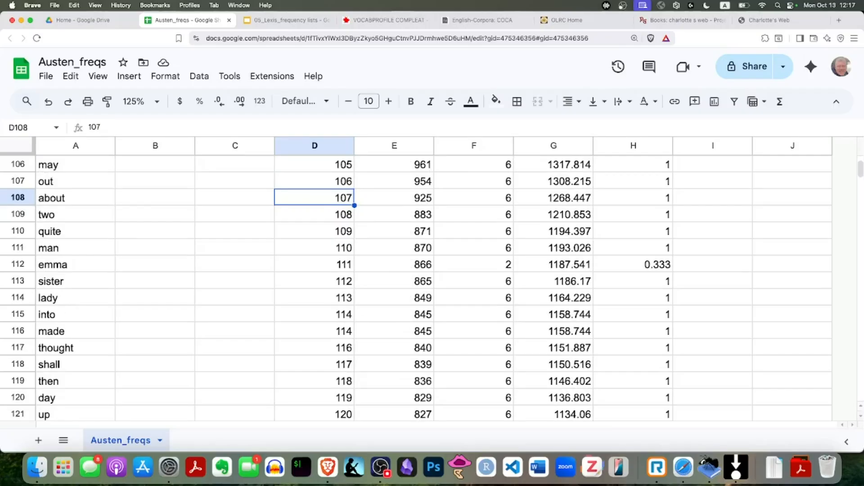
Step: Set the sheet's zoom to 150% and freeze the header row above the word list
click(157, 102)
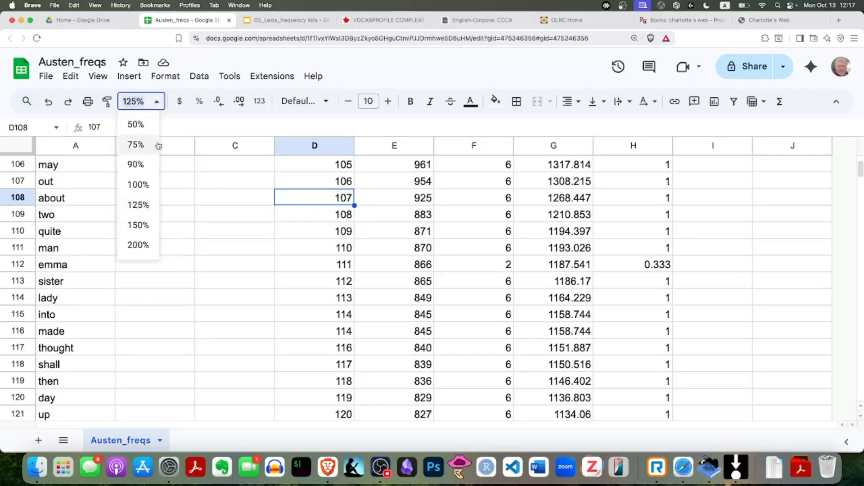
click(137, 225)
scroll(203, 191, up, 20)
click(62, 196)
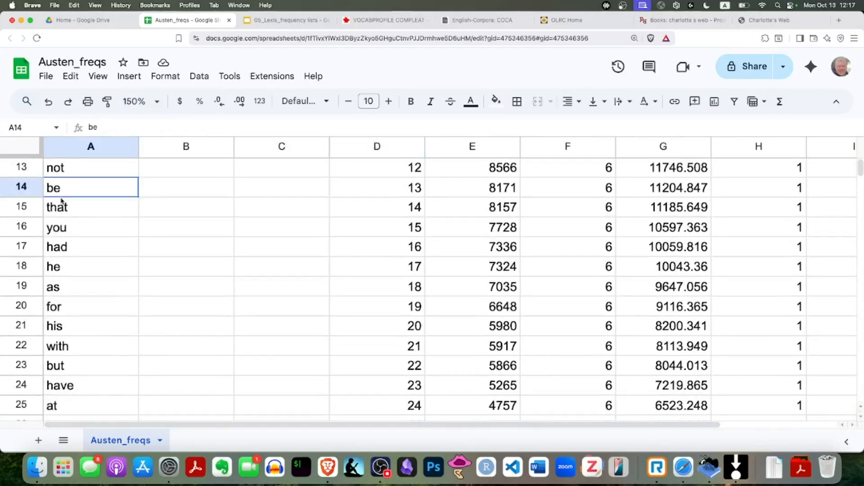
key(super+Up)
drag(28, 160, 27, 177)
Step: Page down the Rank column to row 110 and examine that row's Freq, Range, NormFreq and NormRange values in turn
click(384, 175)
key(Page_Down)
key(Page_Down)
key(Page_Down)
key(Page_Down)
key(Page_Down)
key(Page_Down)
key(Page_Down)
key(Page_Down)
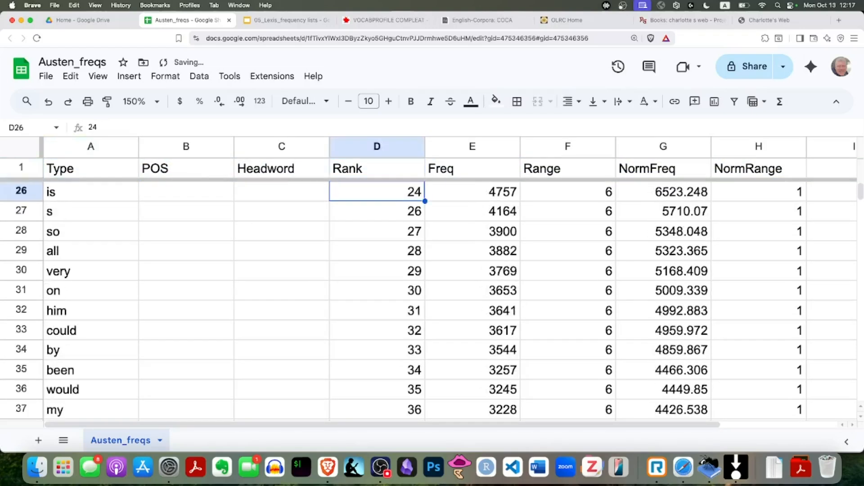
key(Page_Down)
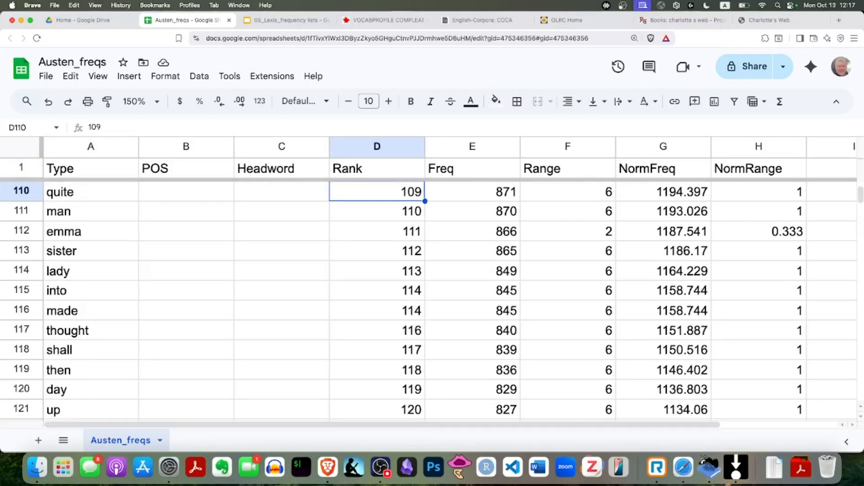
click(462, 199)
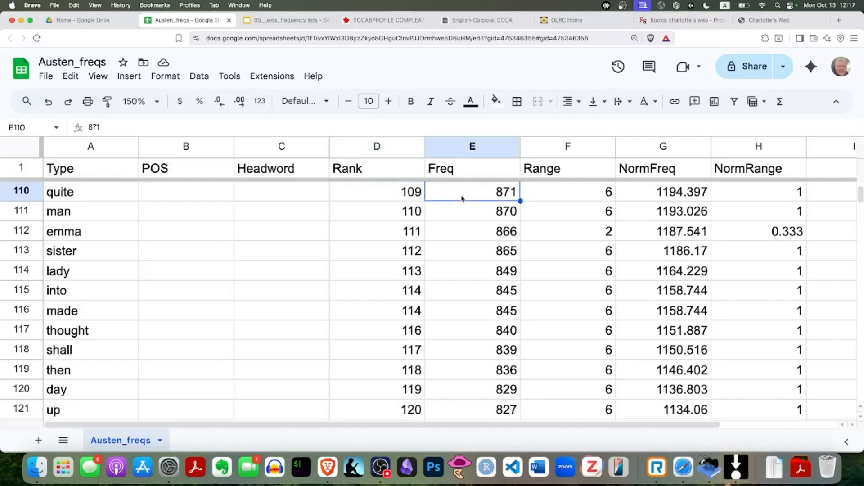
click(575, 196)
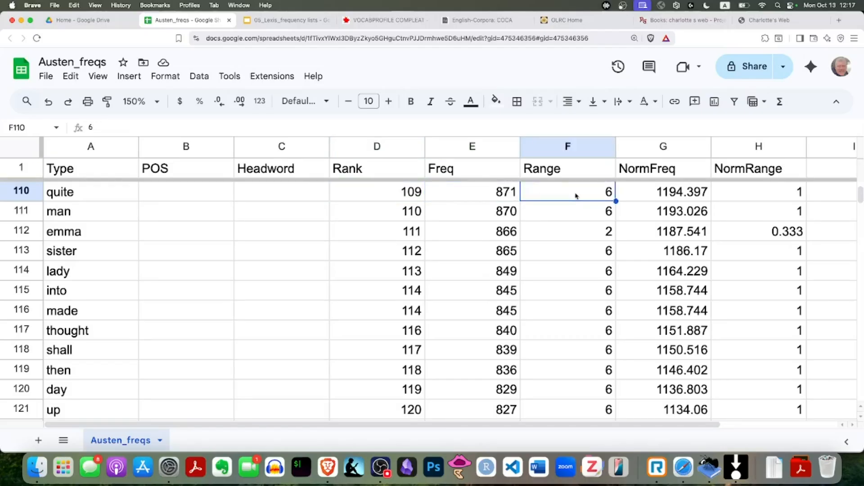
click(682, 198)
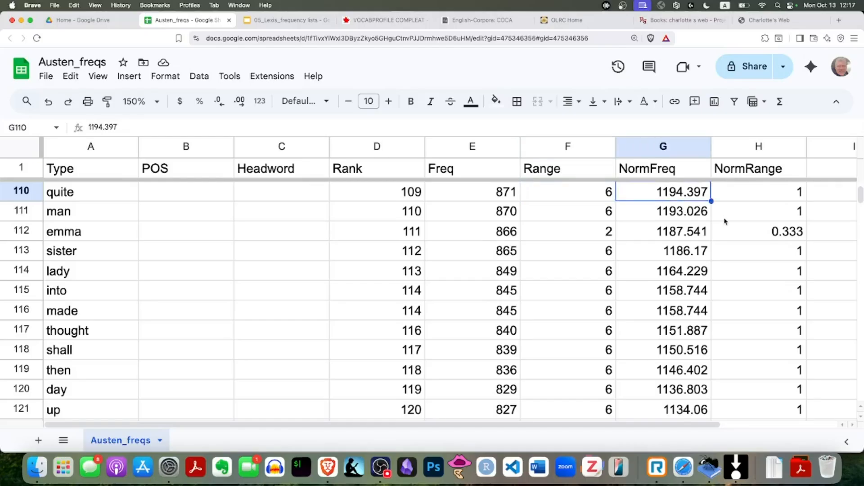
click(772, 199)
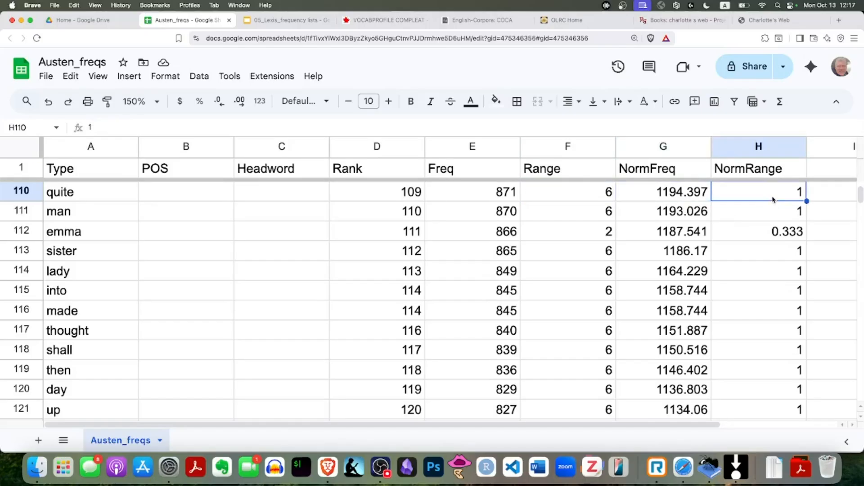
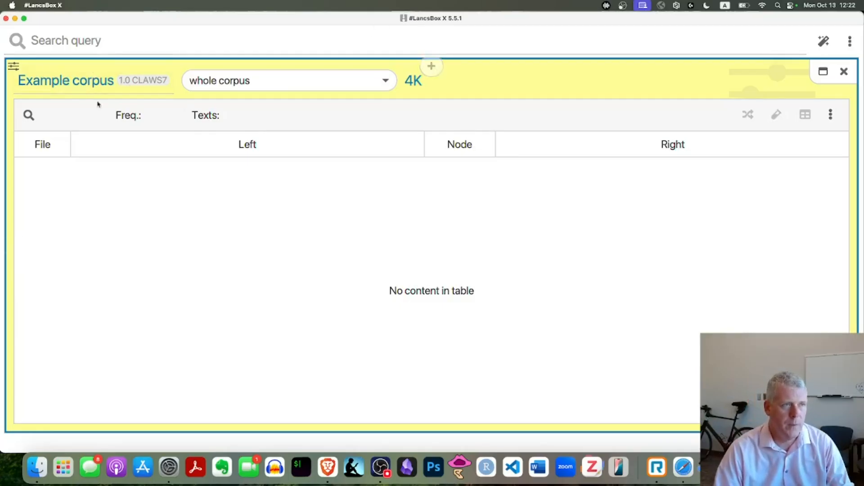
Step: In #LancsBox X, examine the corpus hub, own-data and web sources for adding corpora, widen the Corpus name column and leave the corpus loader
click(107, 77)
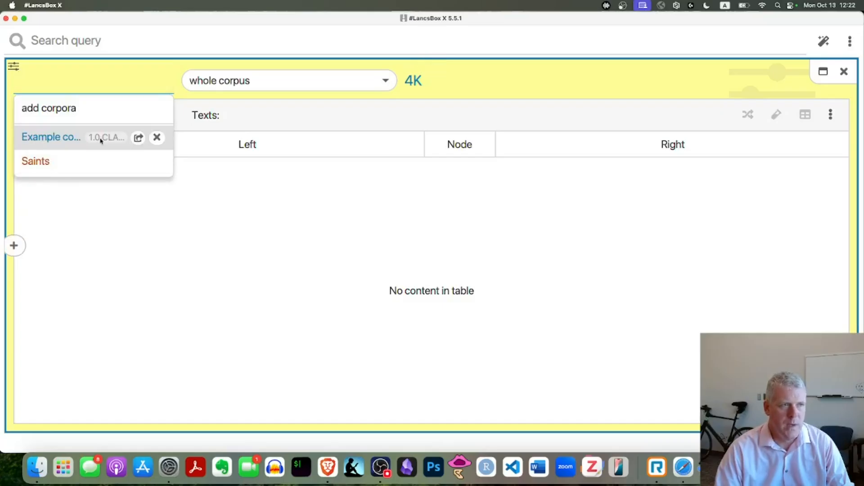
click(63, 110)
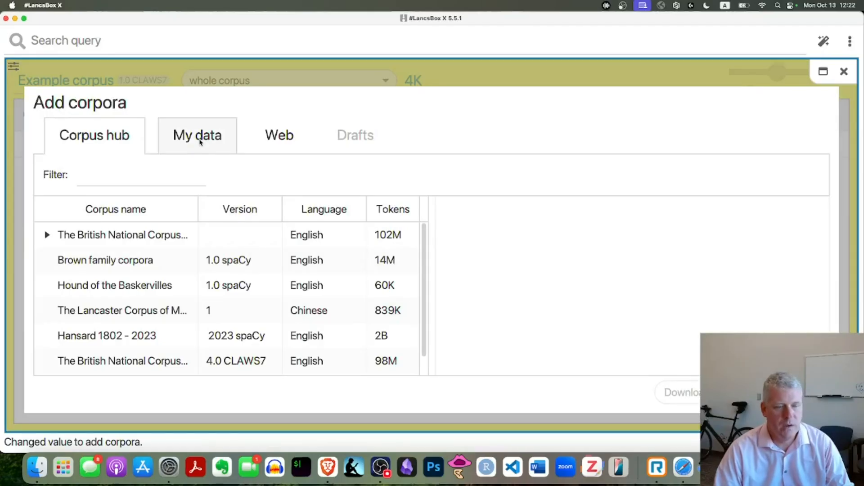
click(198, 142)
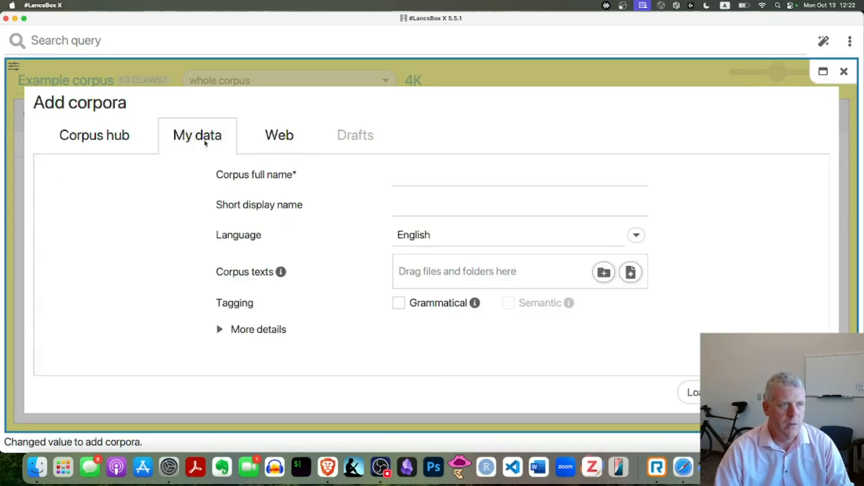
click(278, 132)
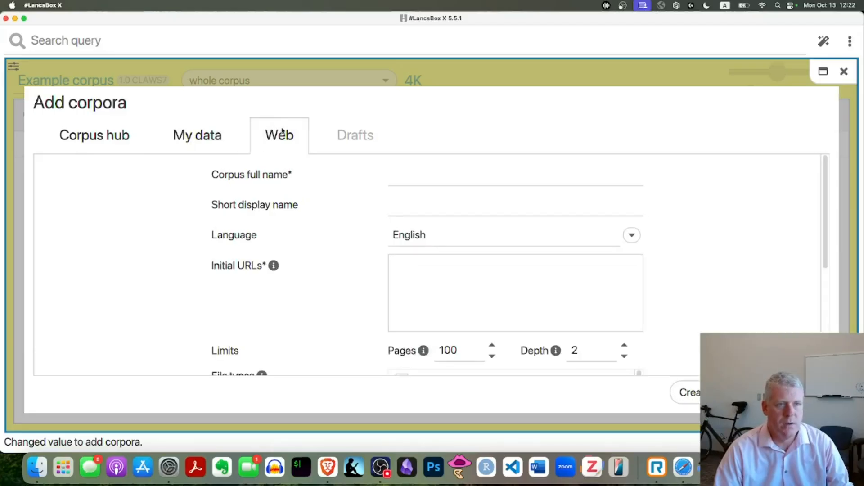
click(122, 138)
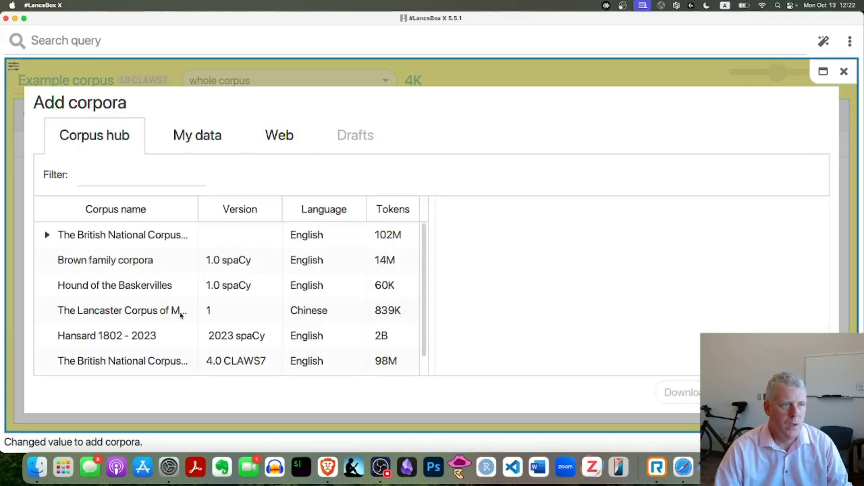
drag(197, 211, 238, 212)
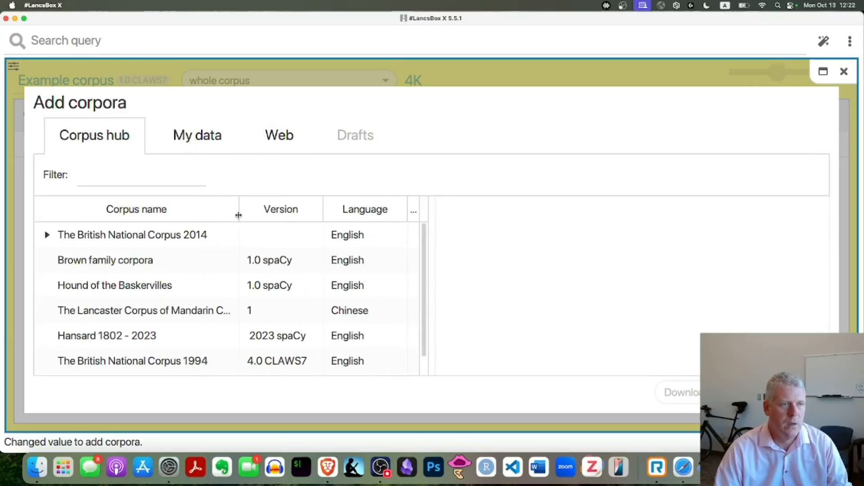
key(Escape)
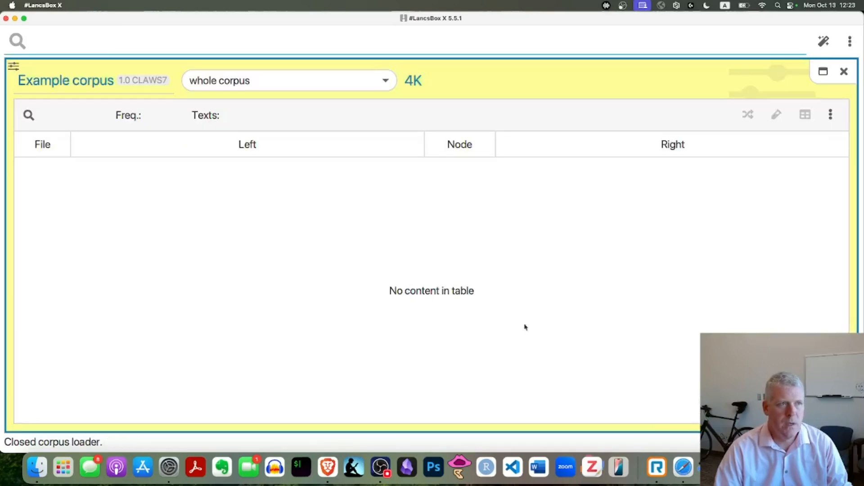
Step: Change the corpus of the concordance panel from Example corpus to Saints, keeping the whole corpus selected
click(80, 81)
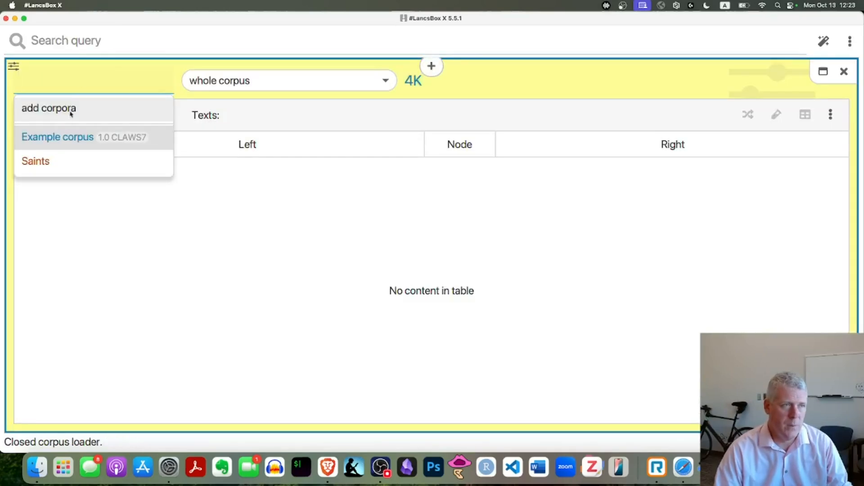
click(53, 168)
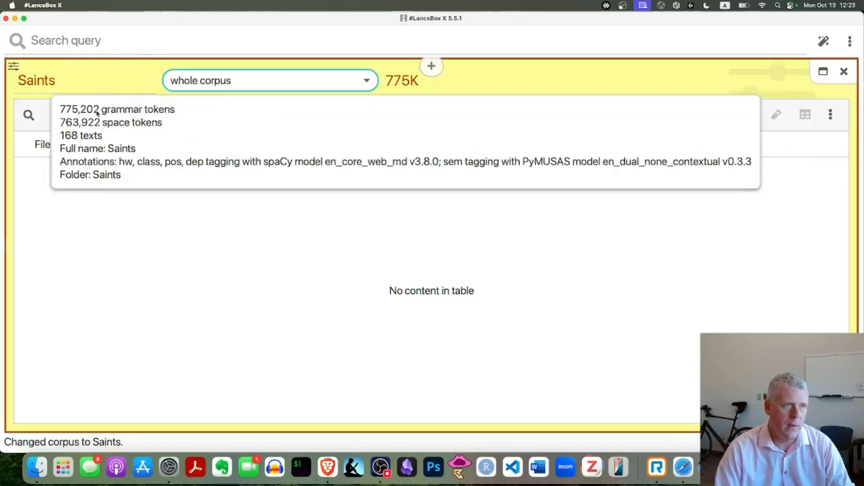
click(83, 86)
click(67, 140)
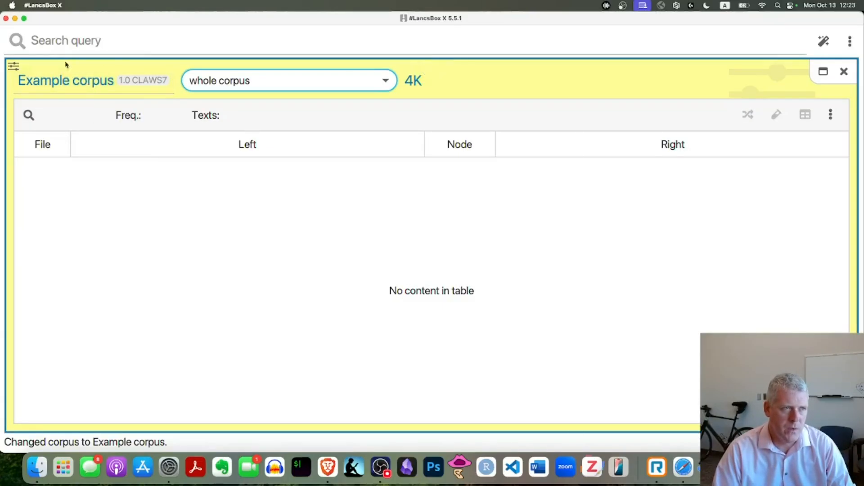
click(81, 81)
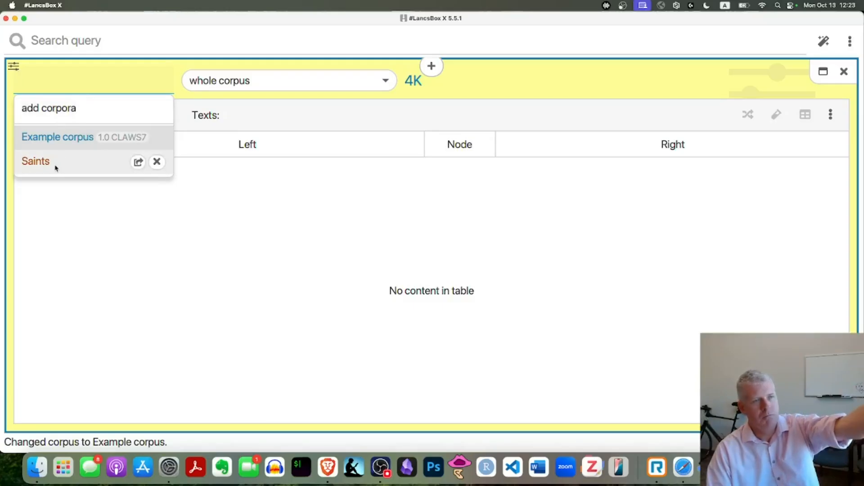
click(45, 162)
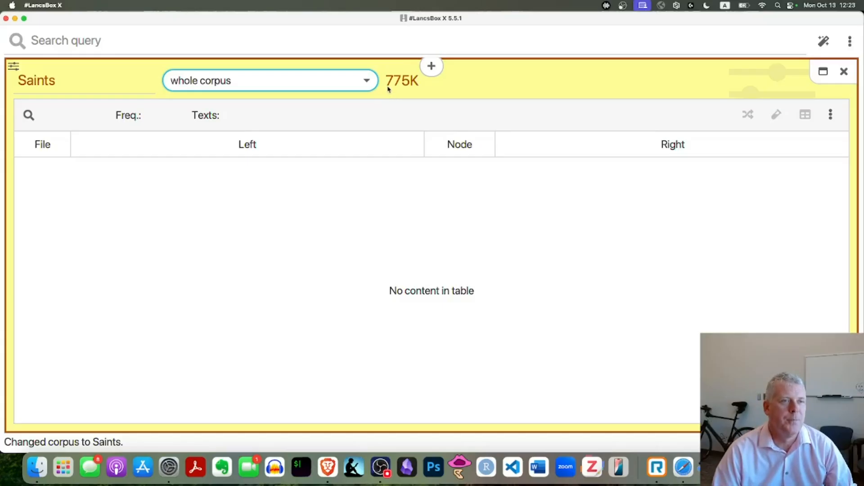
mouse_move(388, 89)
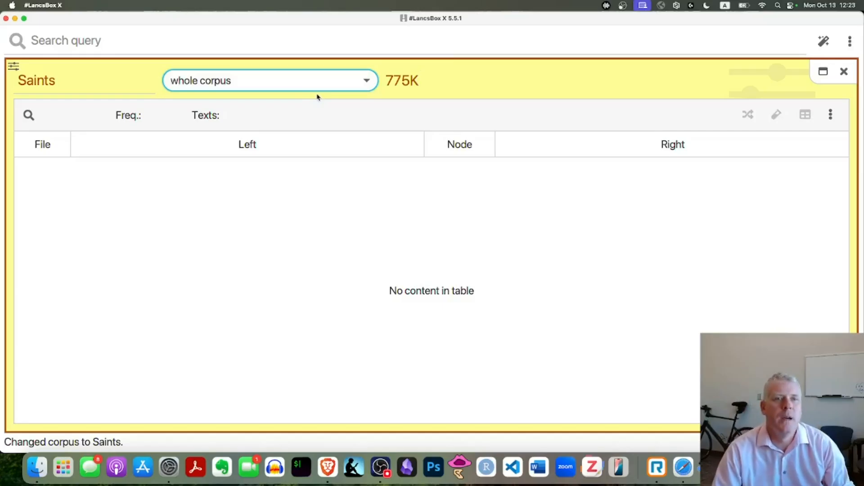
Step: Switch to the 05_Lexis_frequency lists presentation in Brave and leave the slideshow at the "Frequency profiles" slide
key(super+Tab)
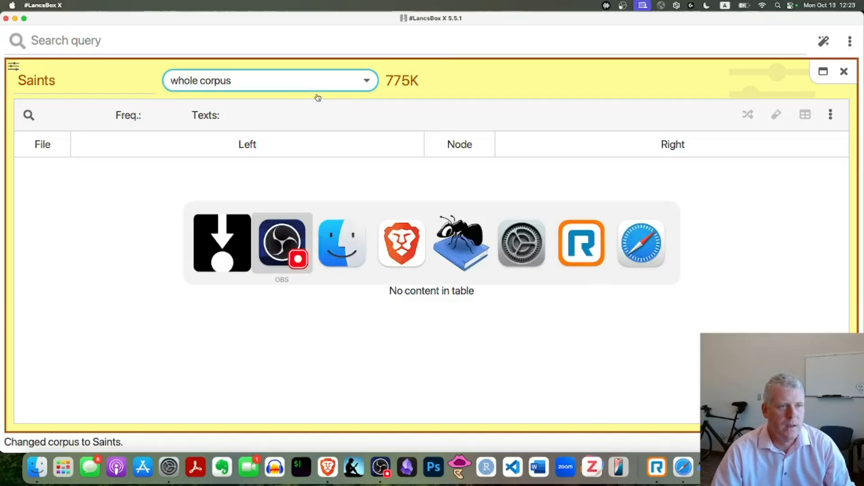
key(super+Tab)
key(super+Tab)
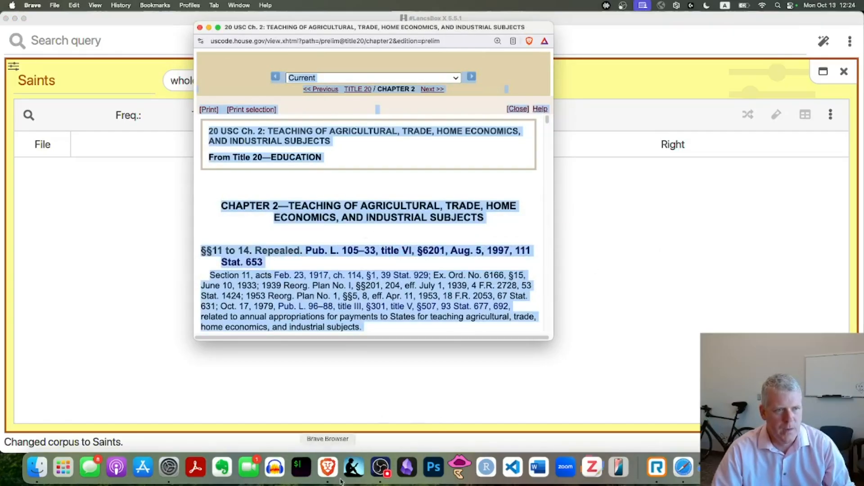
key(ctrl+Right)
key(Right)
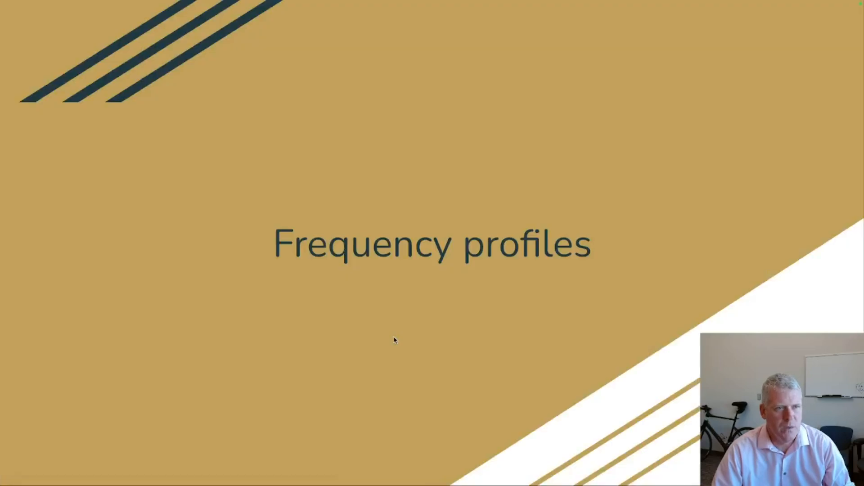
key(Escape)
Step: Find the "Frequencies with #LancsBox X" slide, read its instructions as a slideshow and exit the slideshow
scroll(99, 293, down, 3)
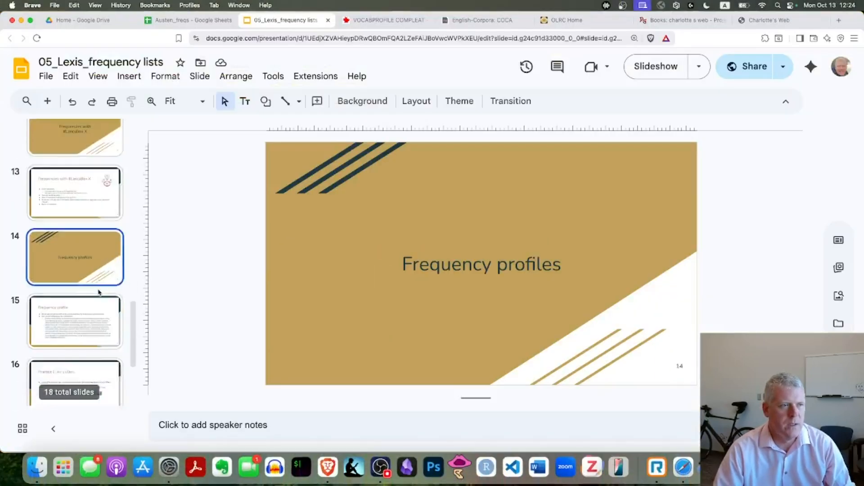
key(Down)
key(Up)
key(Up)
key(Up)
key(Up)
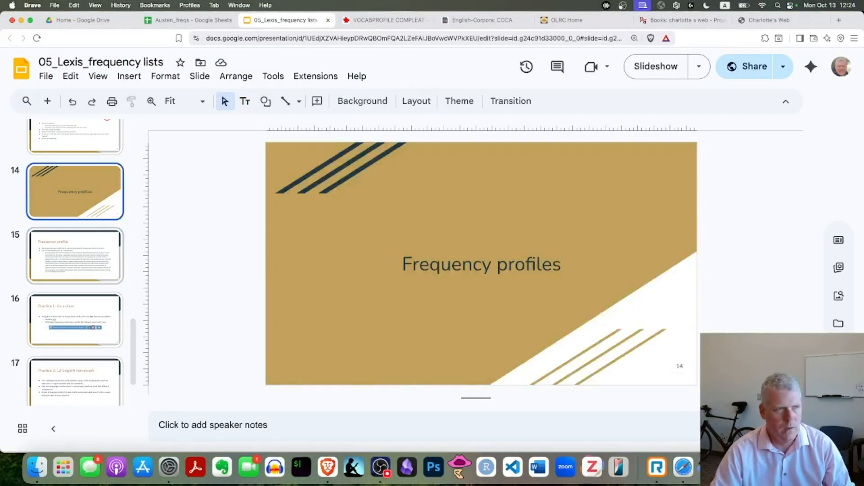
key(Down)
key(Down)
key(super+Return)
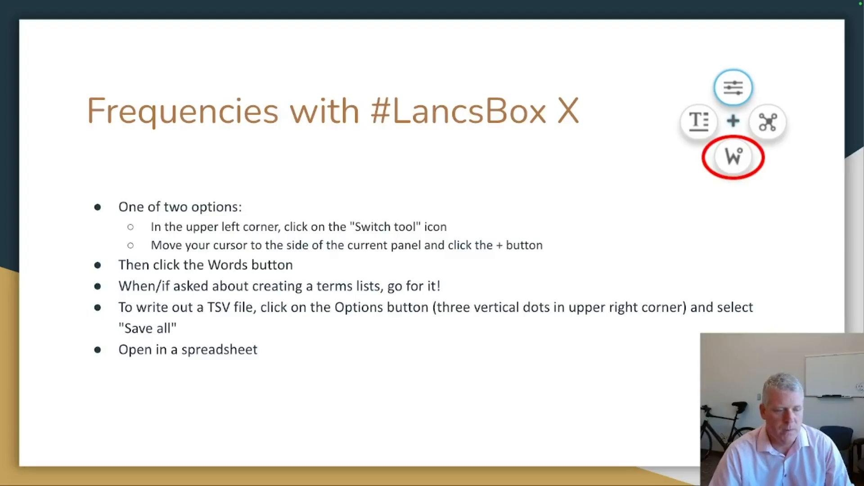
key(Escape)
Step: Return to #LancsBox X and add a Words tool panel for the Saints corpus beside the concordance panel
key(super+Tab)
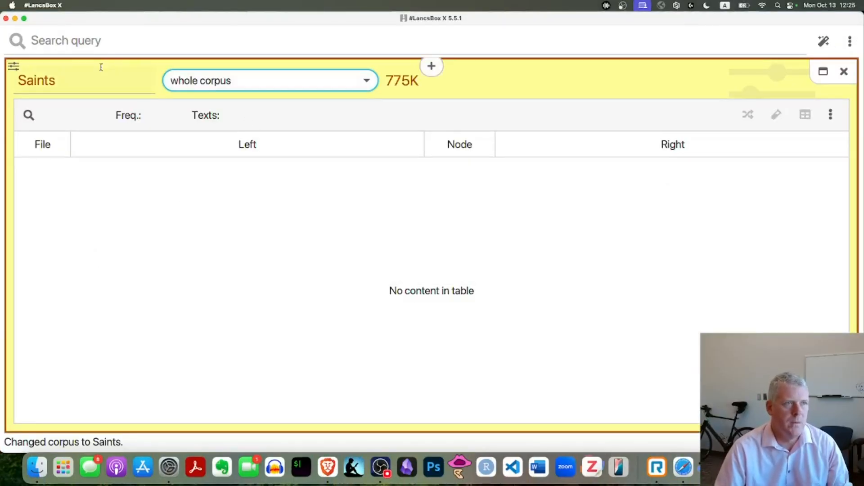
click(14, 70)
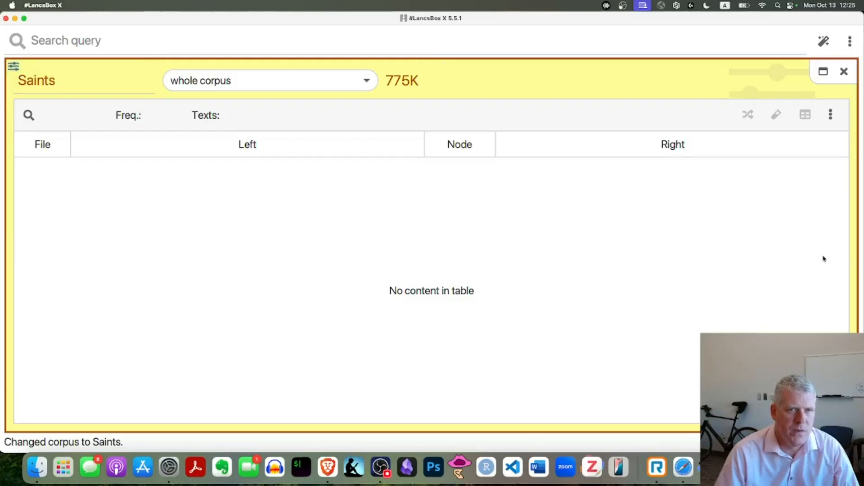
mouse_move(849, 245)
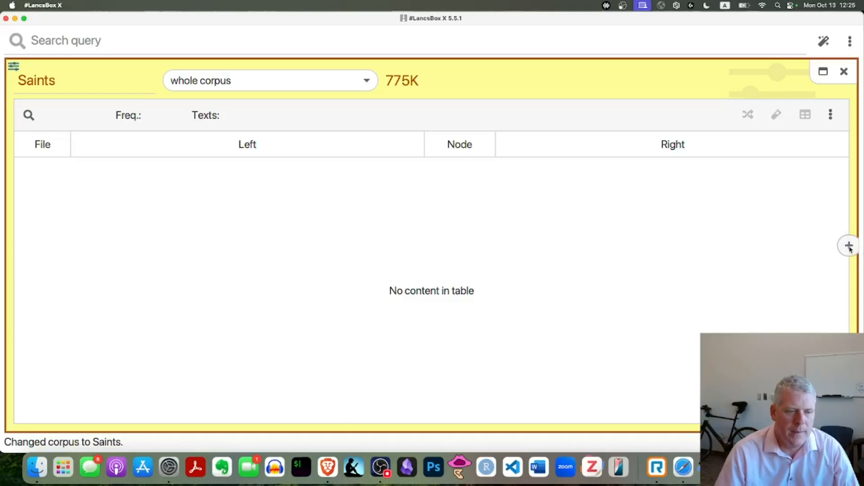
click(849, 245)
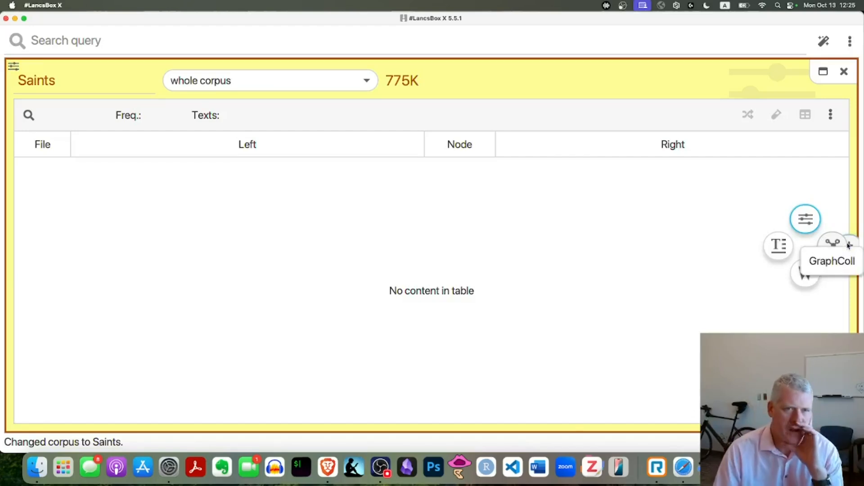
click(807, 273)
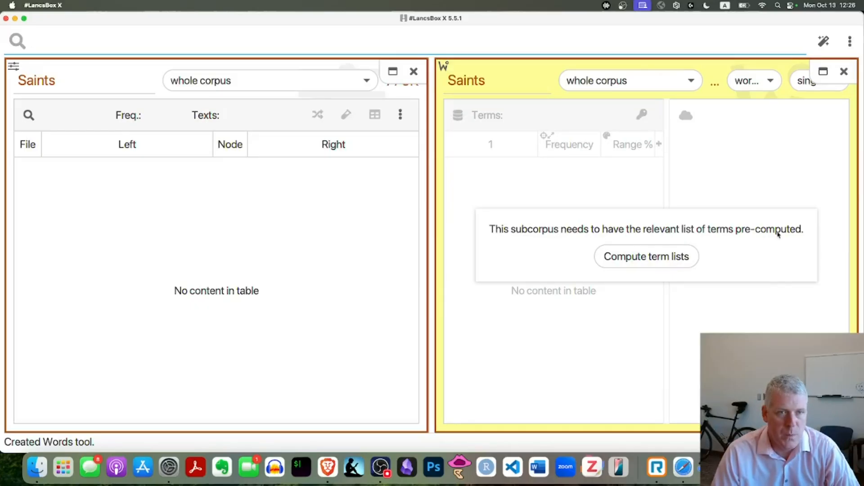
Step: Compute the Saints term lists with minimum frequency 1 for all units simultaneously, and close the empty concordance panel
click(654, 260)
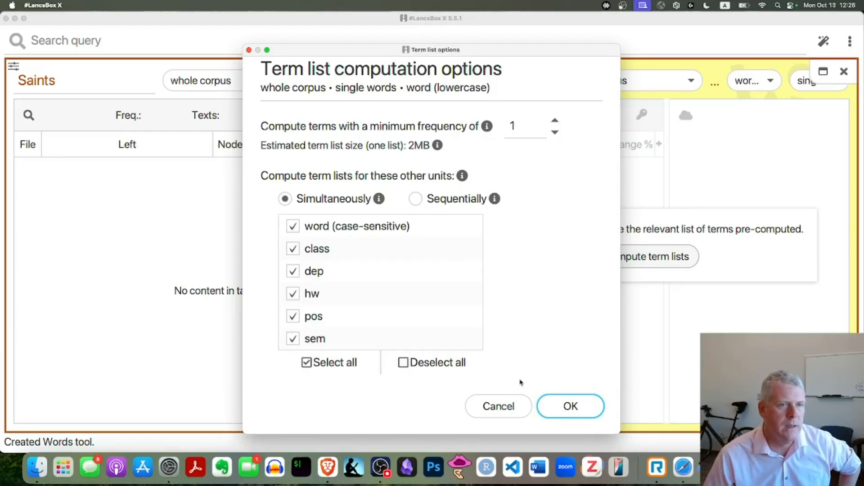
click(571, 406)
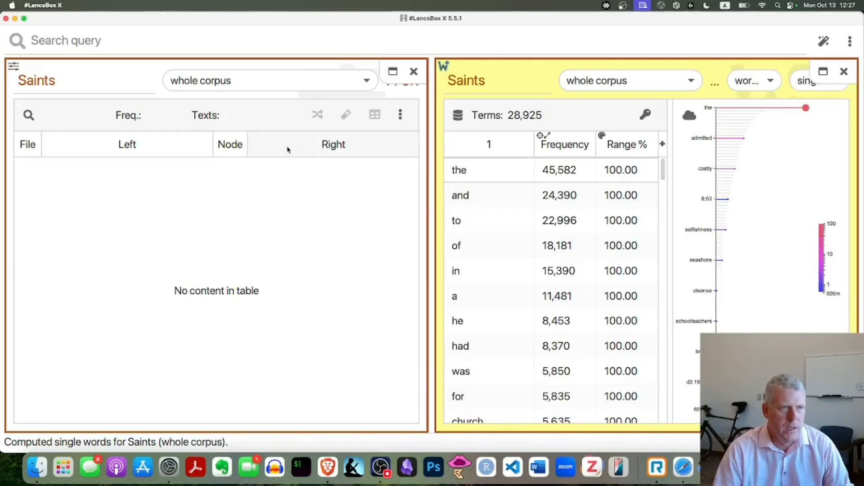
click(413, 71)
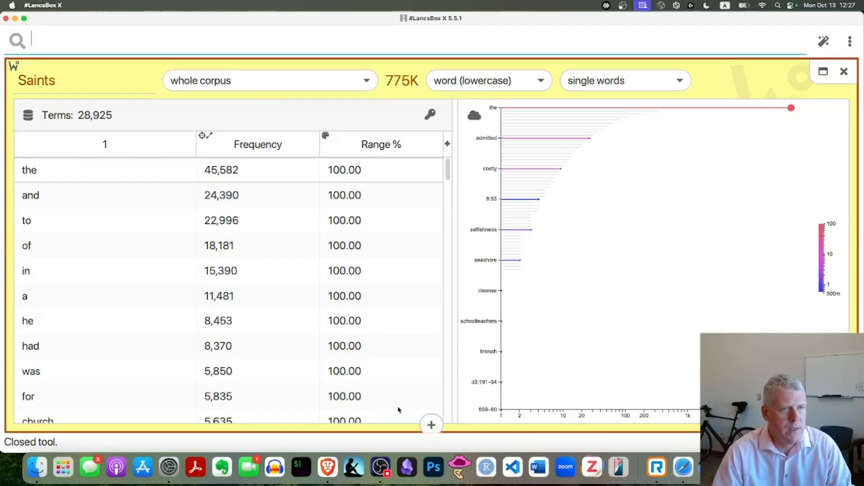
Step: Look through the Saints word list's frequencies and range percentages further down the table, and return to its first row
mouse_move(447, 168)
mouse_down()
mouse_move(449, 419)
mouse_move(447, 166)
mouse_up()
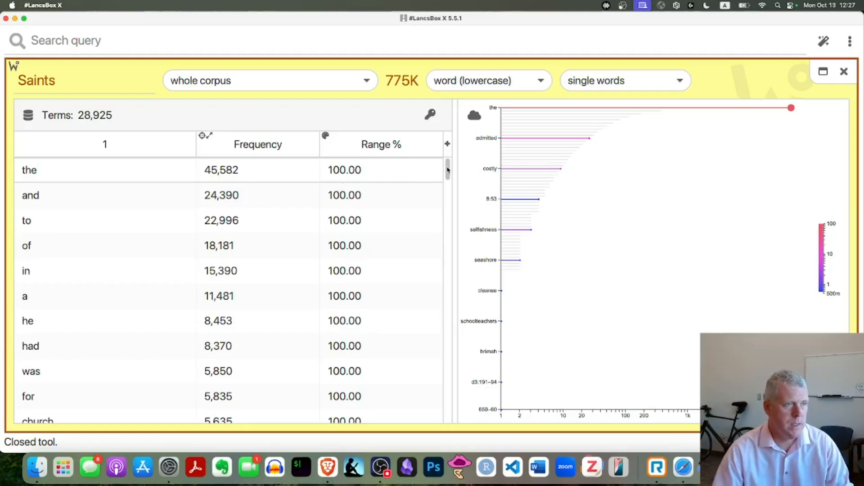
drag(448, 169, 447, 187)
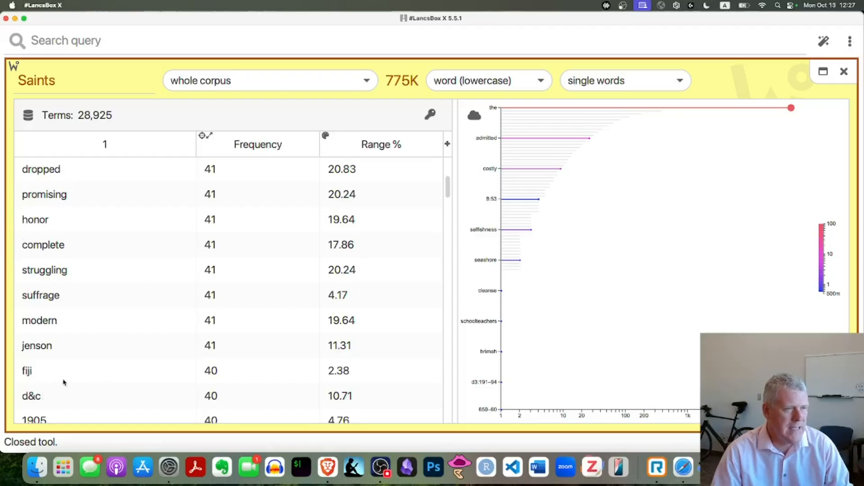
scroll(266, 279, up, 1)
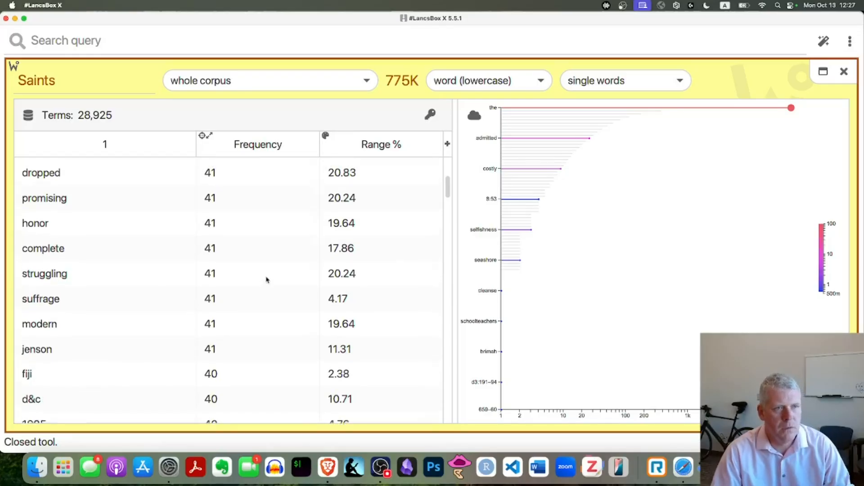
scroll(267, 280, up, 3)
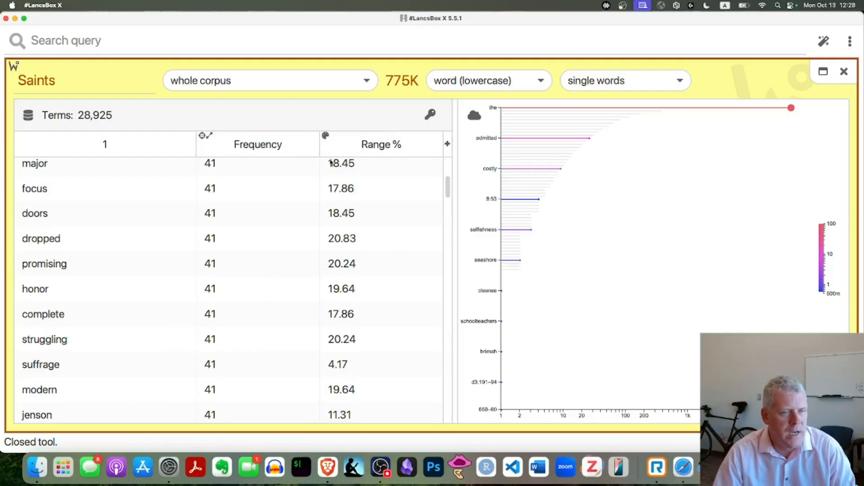
drag(445, 196, 450, 153)
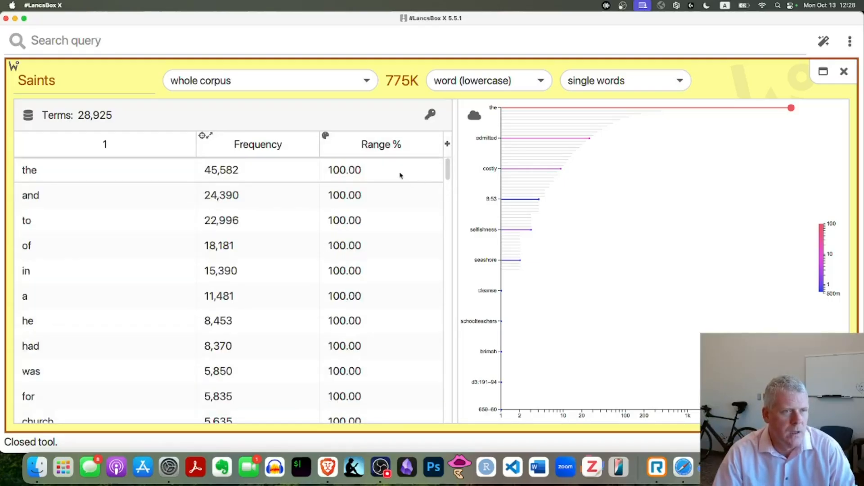
Step: Add the Rel. frequency and Range columns to the Saints word list
click(447, 145)
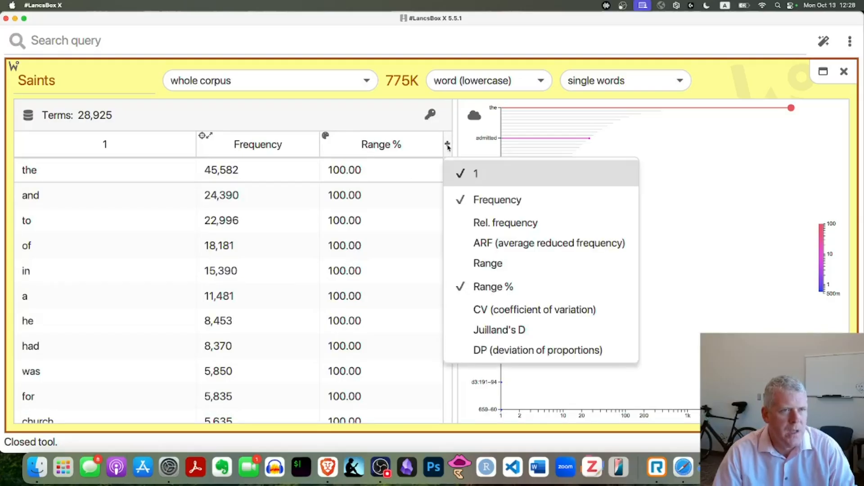
click(448, 146)
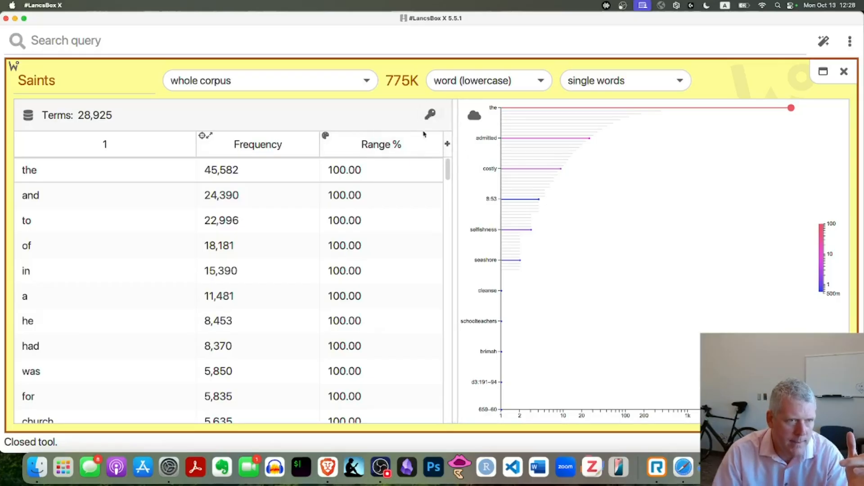
click(448, 144)
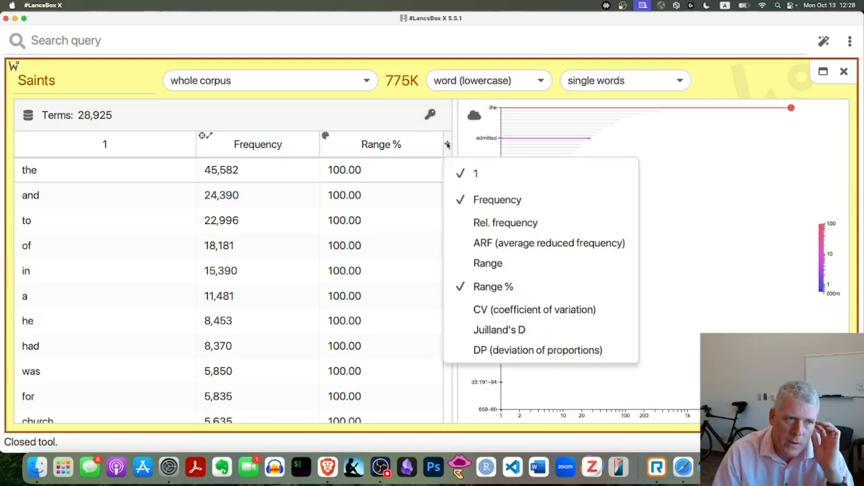
click(544, 230)
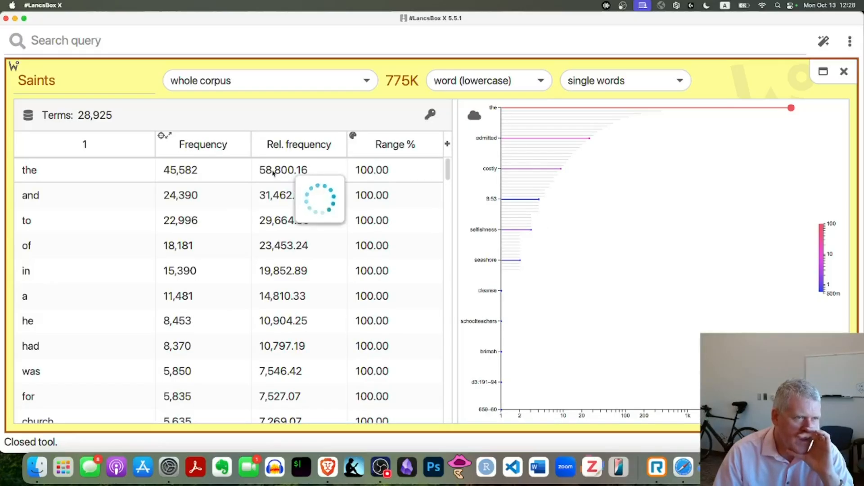
mouse_move(269, 175)
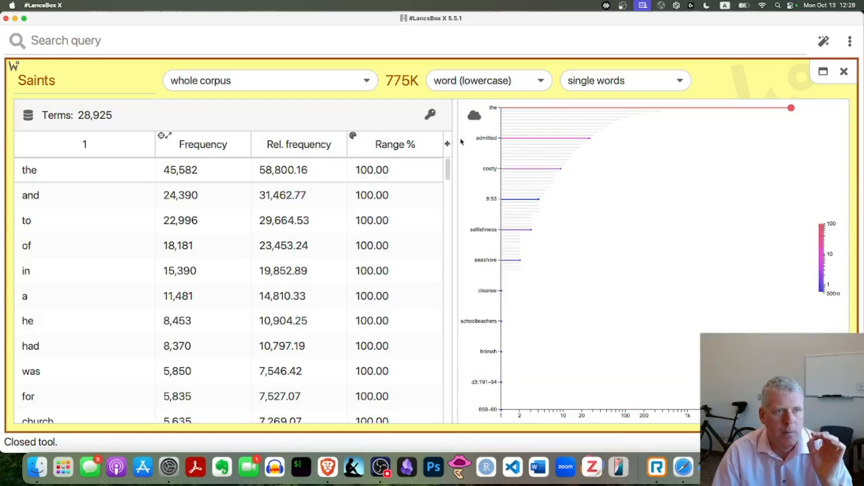
click(448, 144)
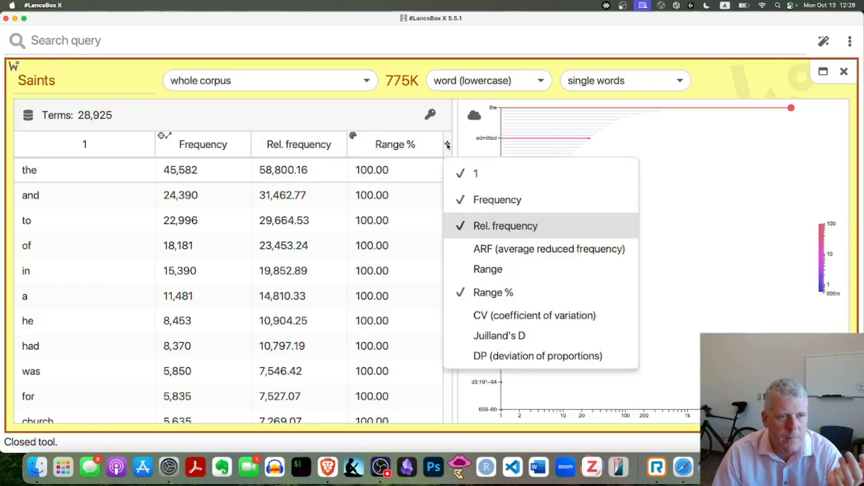
click(494, 270)
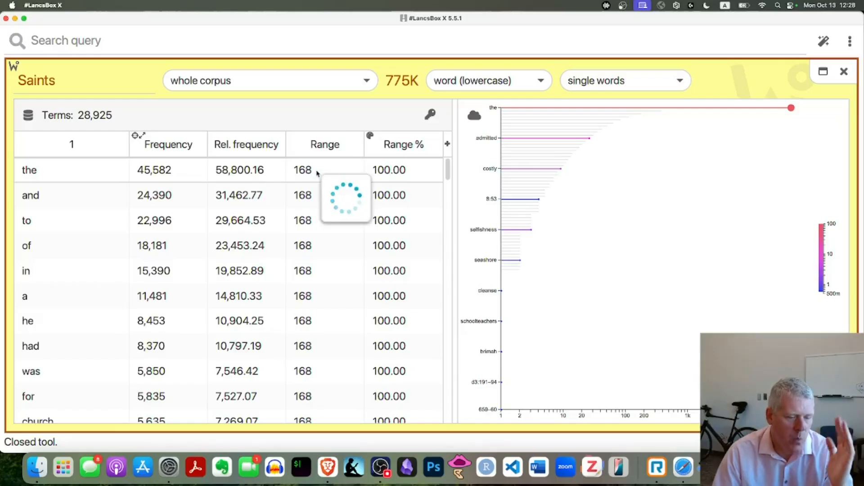
mouse_move(318, 173)
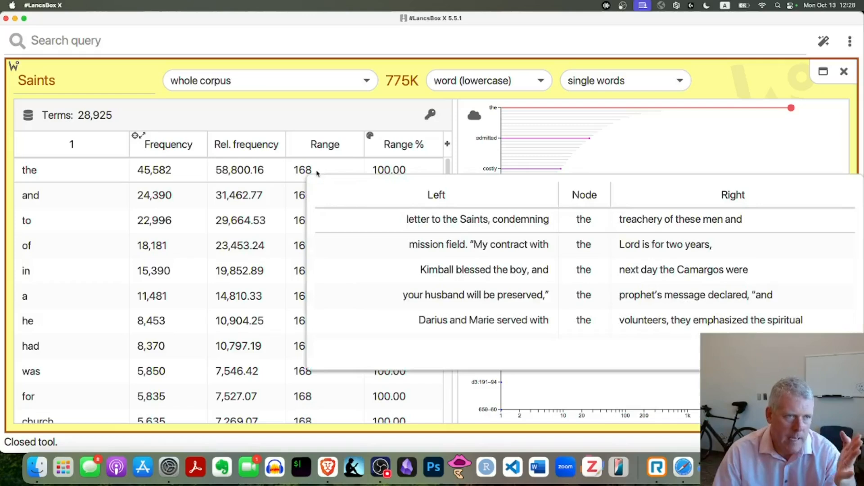
Step: Add the CV (coefficient of variation) and DP (deviation of proportions) columns, widening the word table beside the chart
click(448, 145)
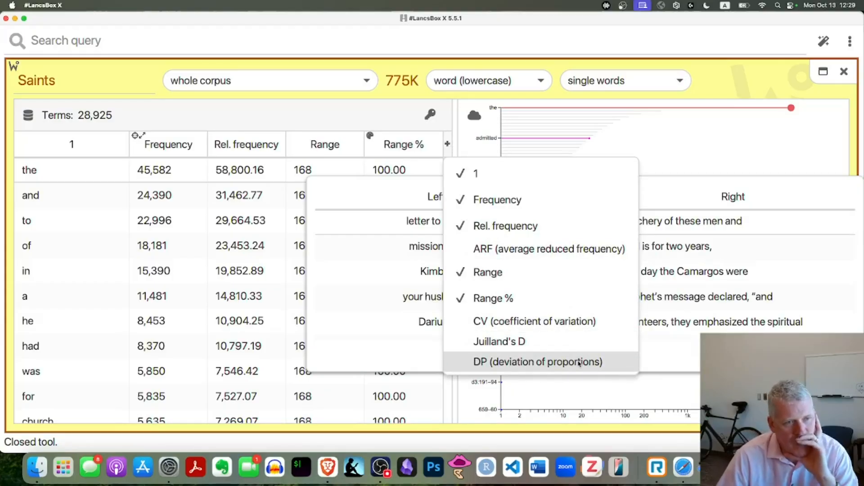
click(518, 323)
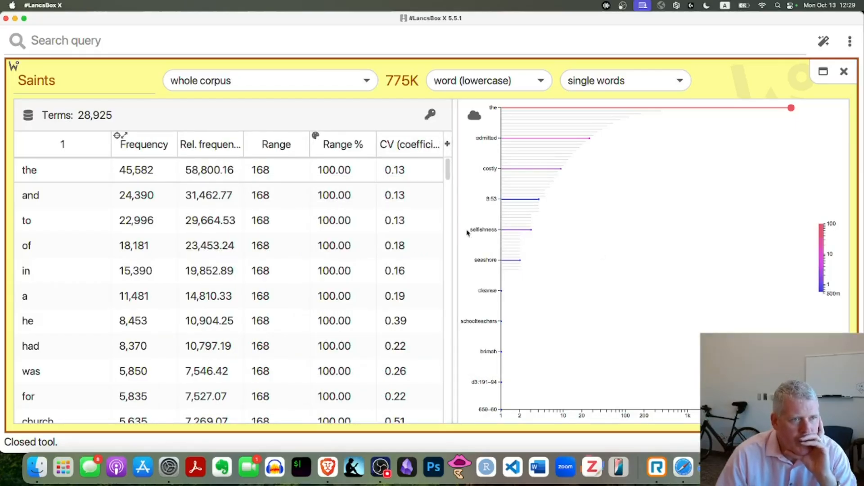
drag(455, 239, 652, 241)
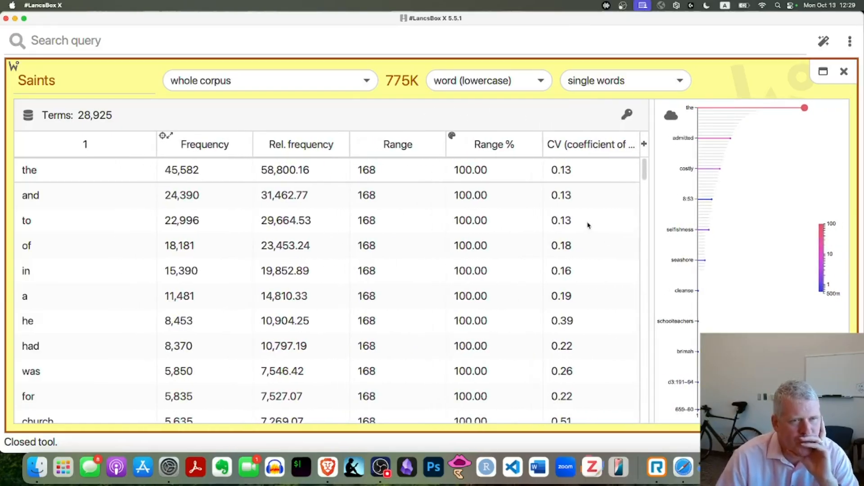
click(644, 145)
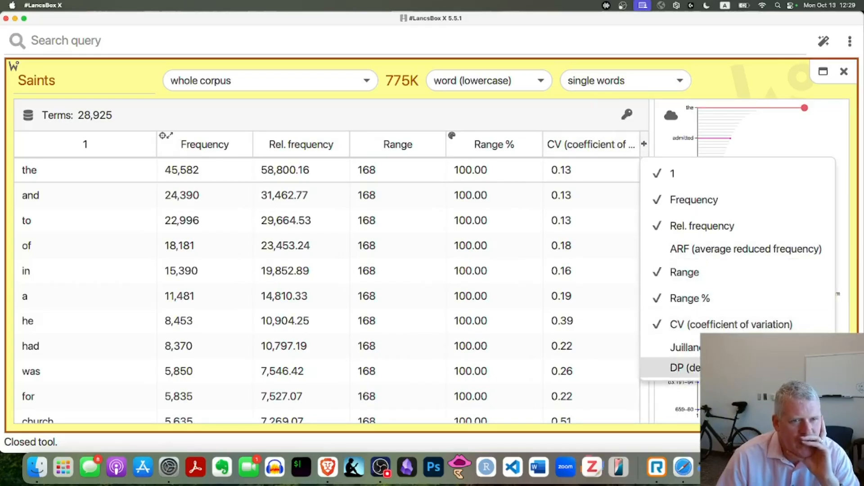
click(684, 368)
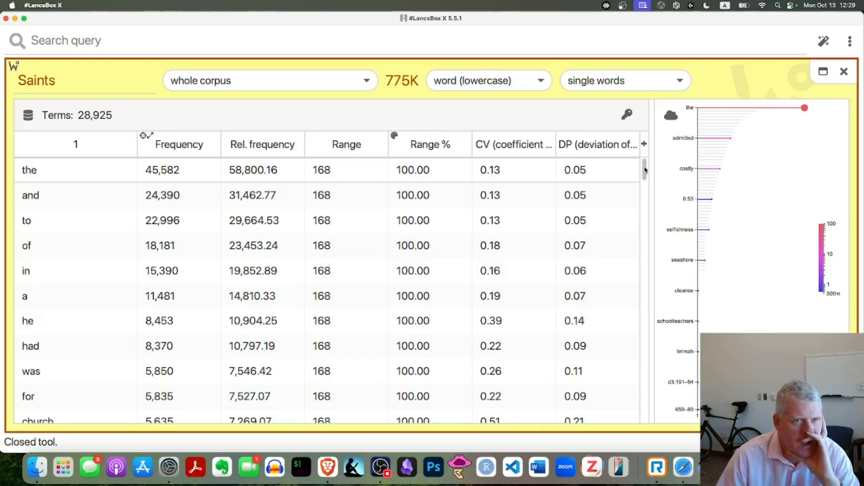
mouse_move(644, 169)
mouse_down()
mouse_move(645, 183)
mouse_move(644, 167)
mouse_up()
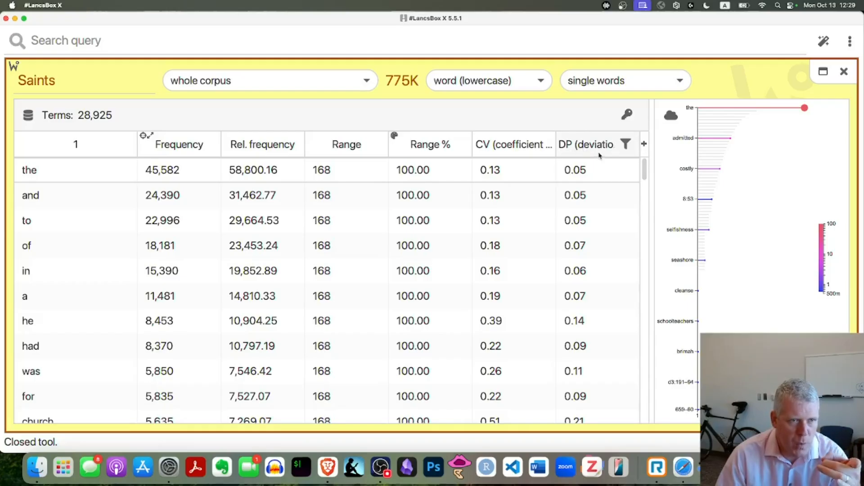
Step: Remove the CV (coefficient of variation) column and widen the word table slightly
click(644, 143)
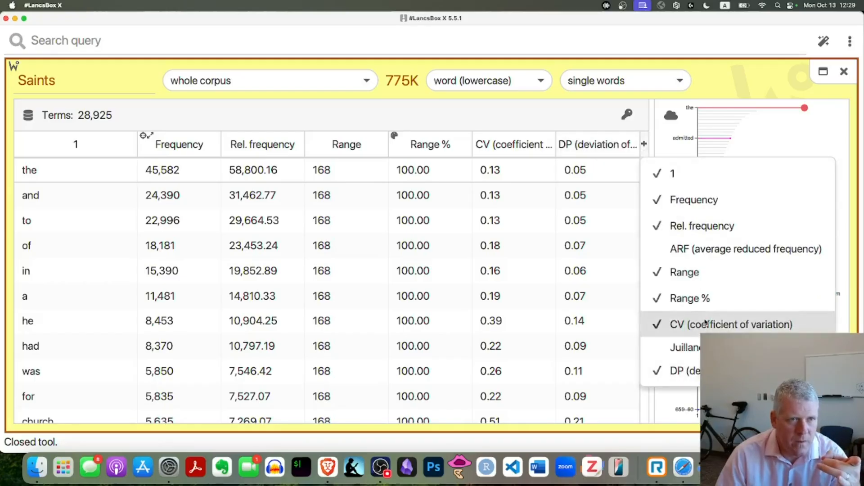
click(706, 323)
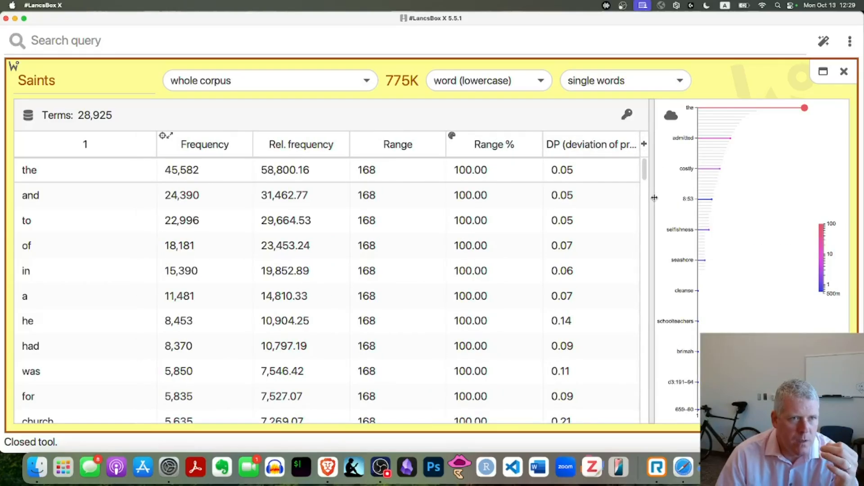
mouse_move(653, 198)
mouse_down()
mouse_move(722, 205)
mouse_move(661, 203)
mouse_up()
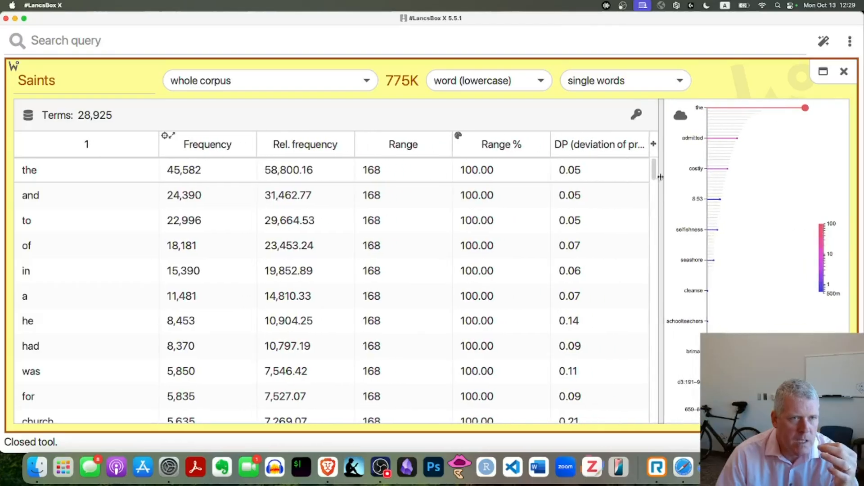
Step: Compare range and DP values for mid-frequency words such as "alma" with those of the most frequent words in the first rows
drag(654, 170, 655, 176)
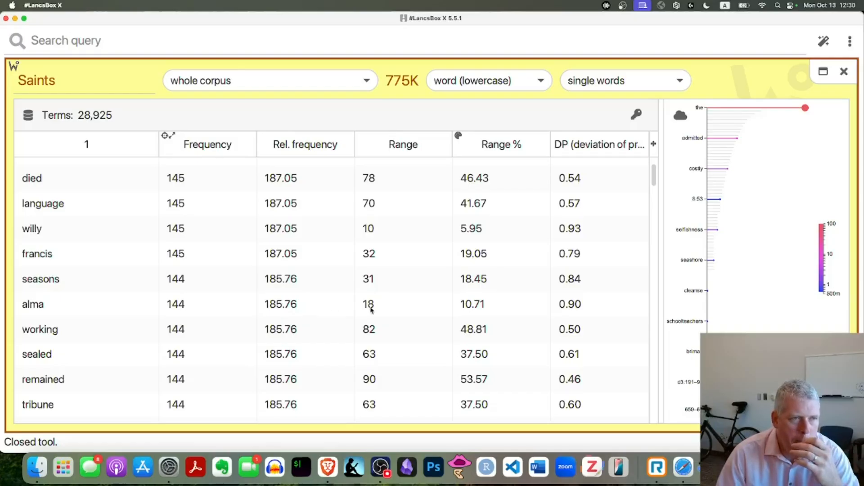
mouse_move(372, 310)
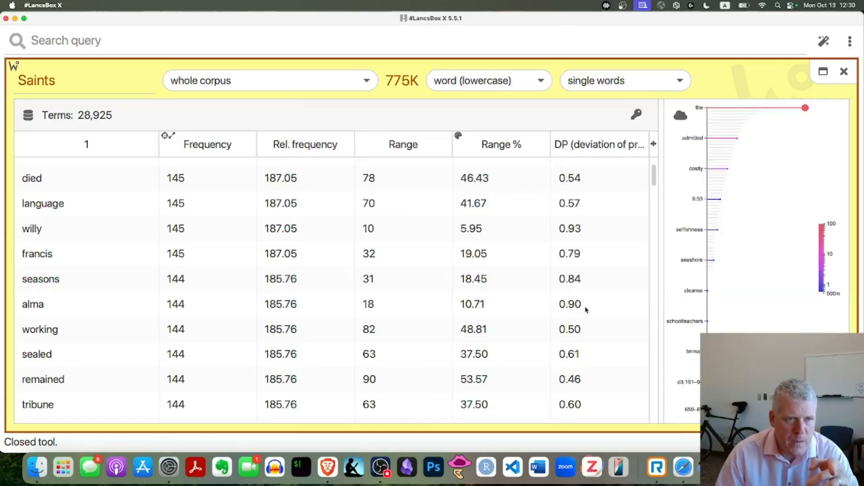
mouse_move(586, 310)
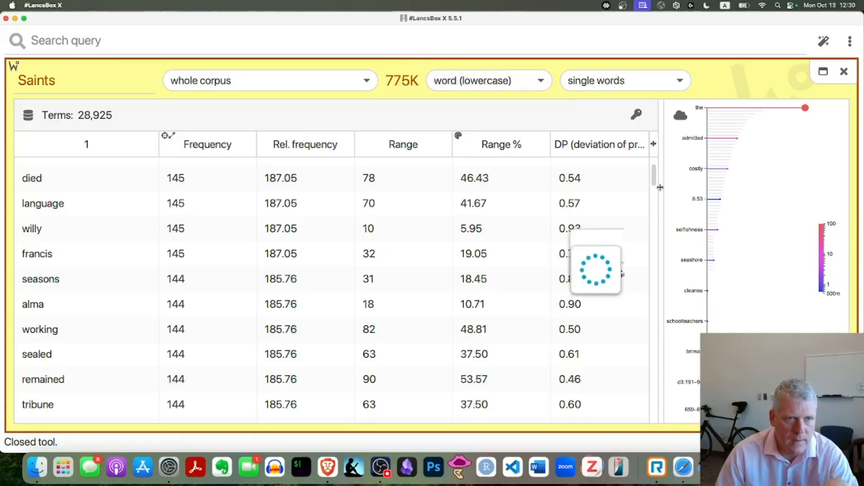
drag(654, 182, 654, 168)
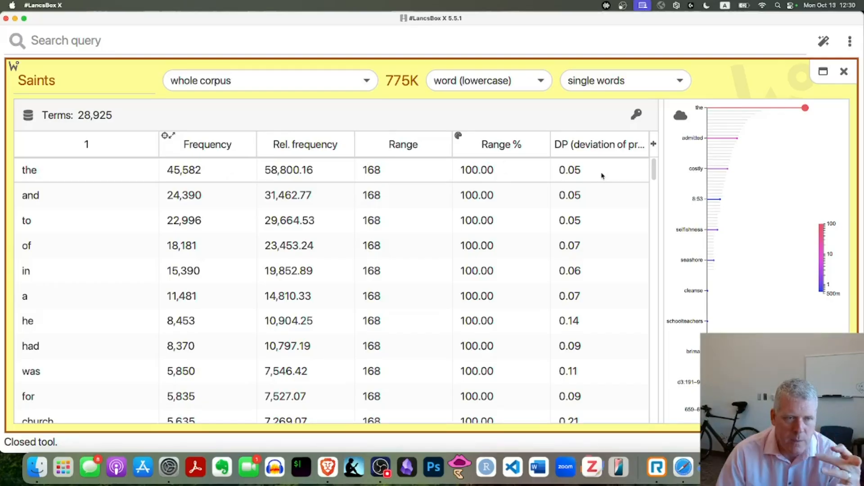
mouse_move(603, 175)
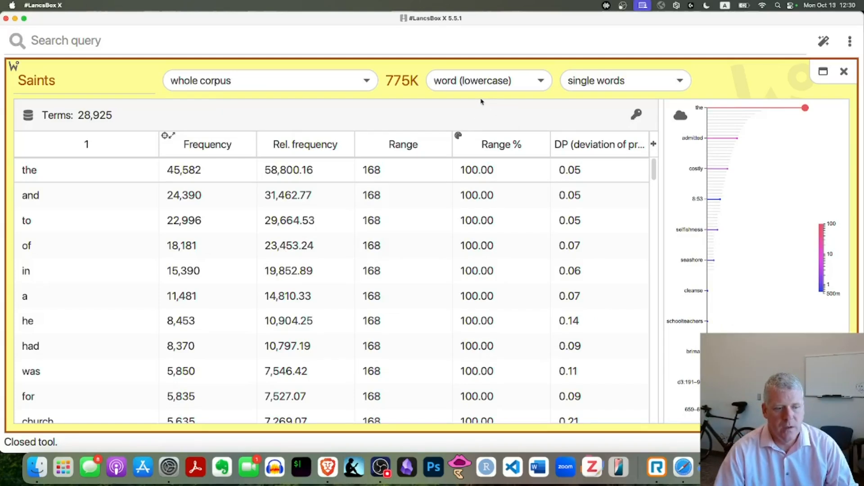
click(850, 43)
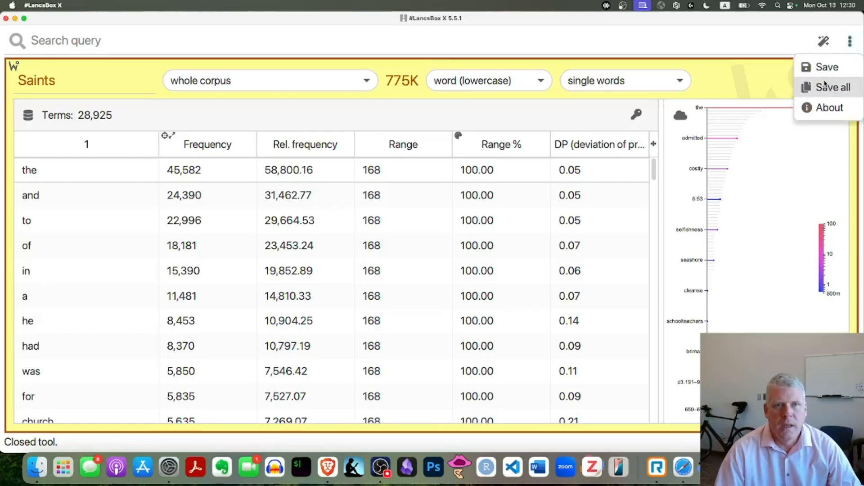
click(828, 67)
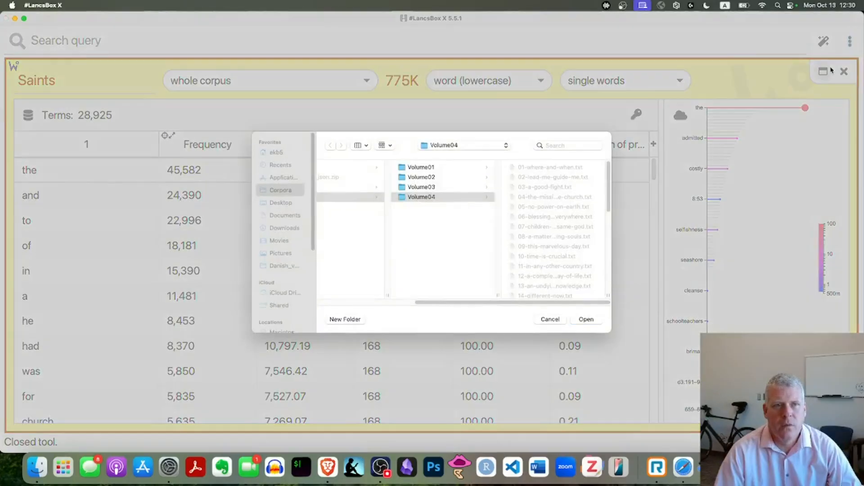
key(Escape)
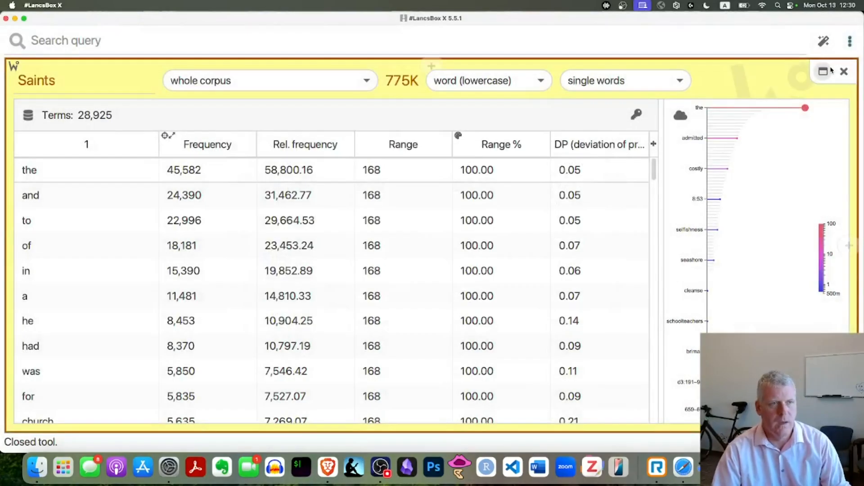
Step: Switch to the Google Slides deck, read the TSV export instruction on the "Frequencies with #LancsBox X" slide as a slideshow, and exit it
key(super+Tab)
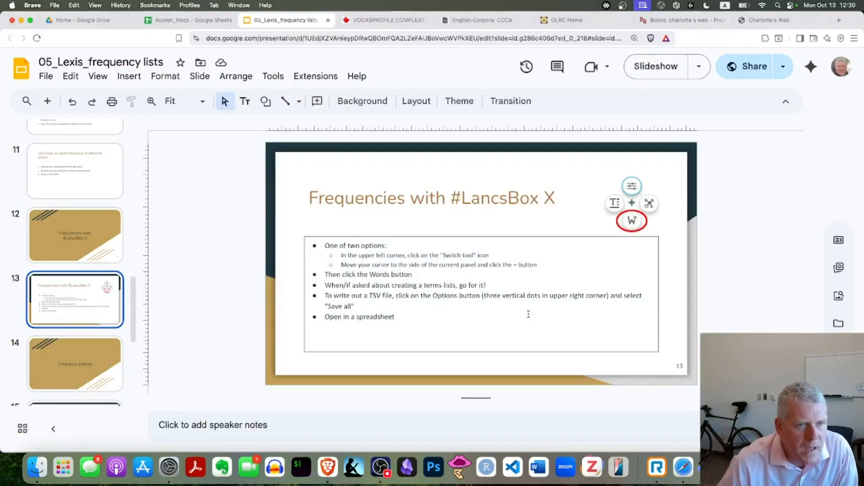
key(super+Return)
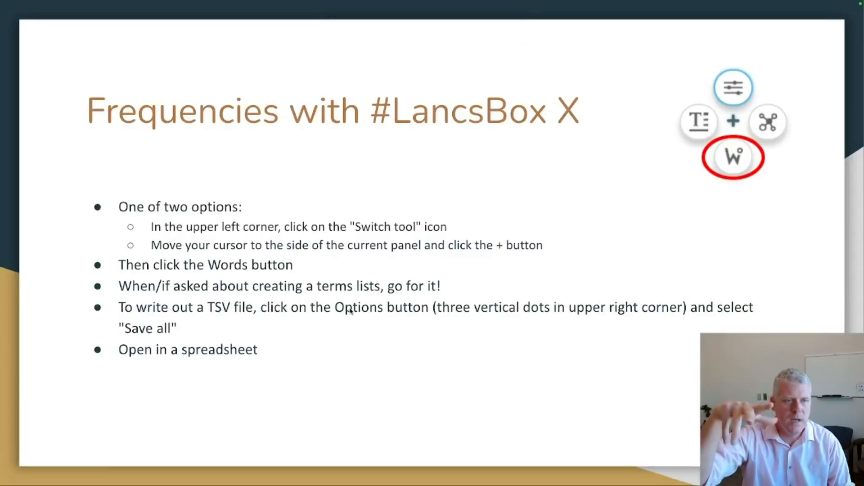
key(Escape)
Step: Return to #LancsBox X and export the Saints word list with Save all into the Downloads folder
key(super+Tab)
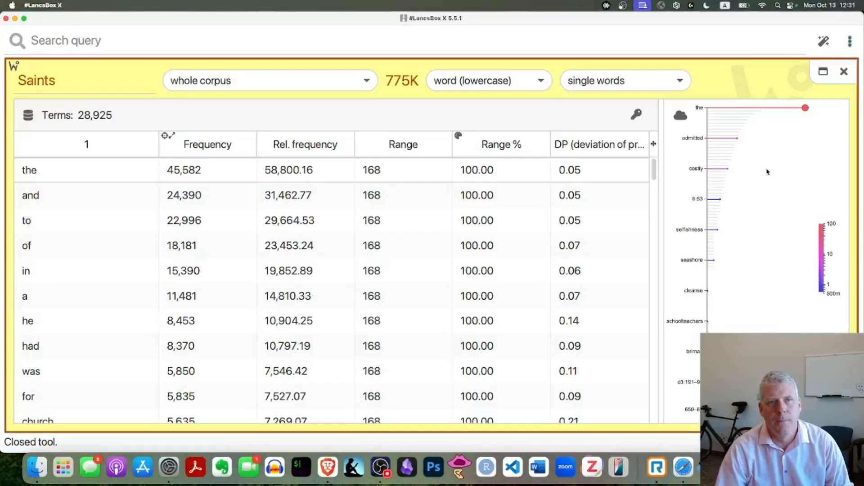
click(850, 43)
click(837, 93)
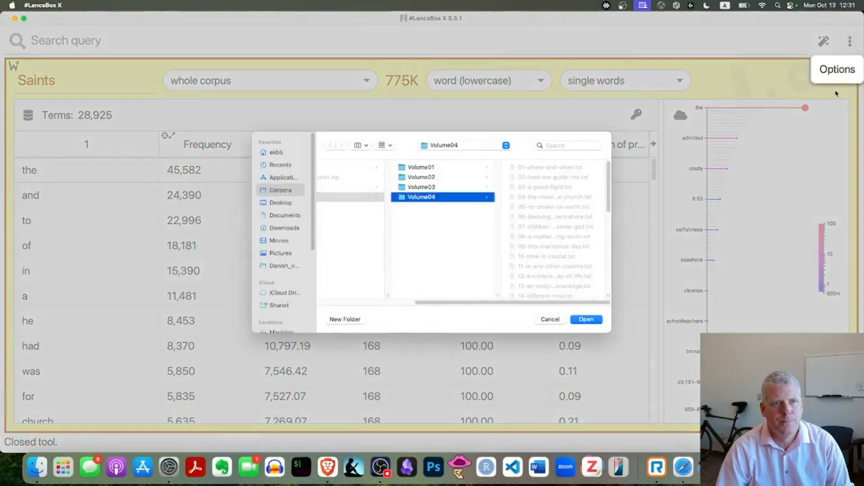
click(278, 229)
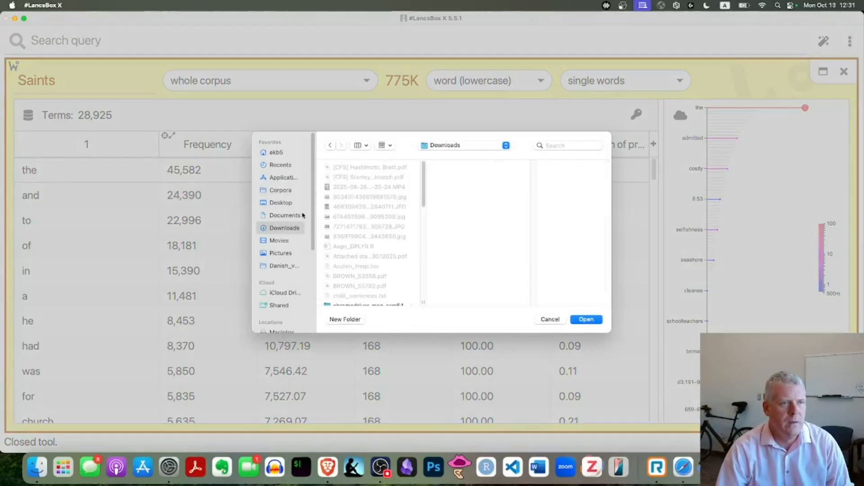
click(585, 320)
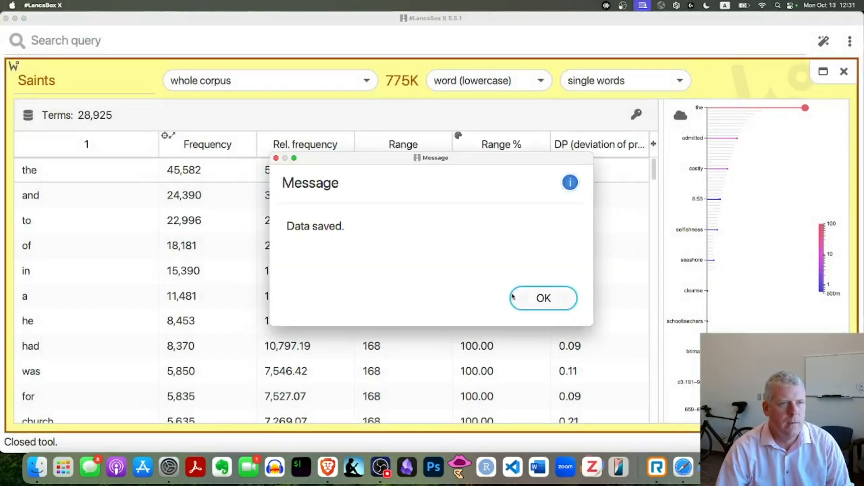
click(539, 301)
Step: Dismiss the save message, switch to Finder and look through the Downloads folder for the exported Saints word list
key(super+Tab)
key(super+Tab)
key(super+Tab)
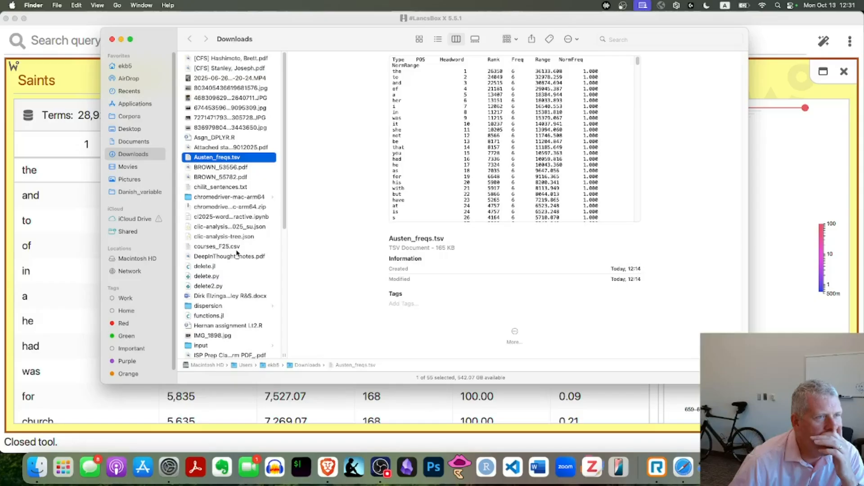
scroll(237, 253, down, 10)
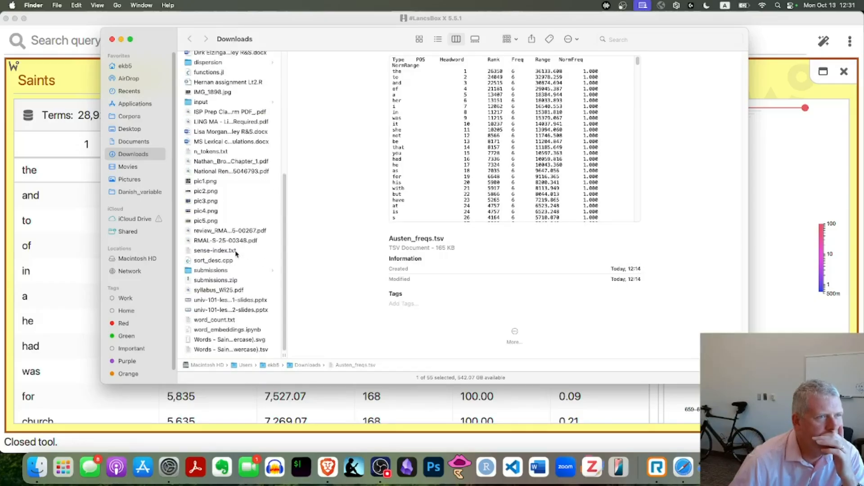
scroll(236, 259, up, 5)
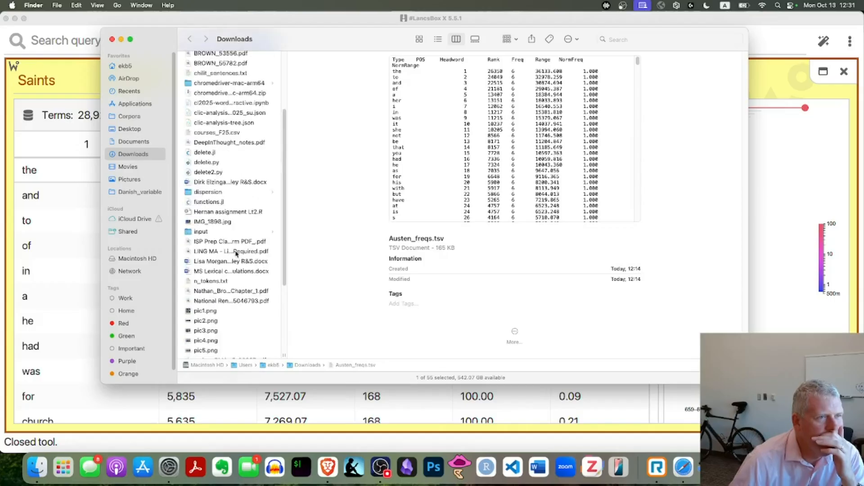
scroll(226, 240, down, 5)
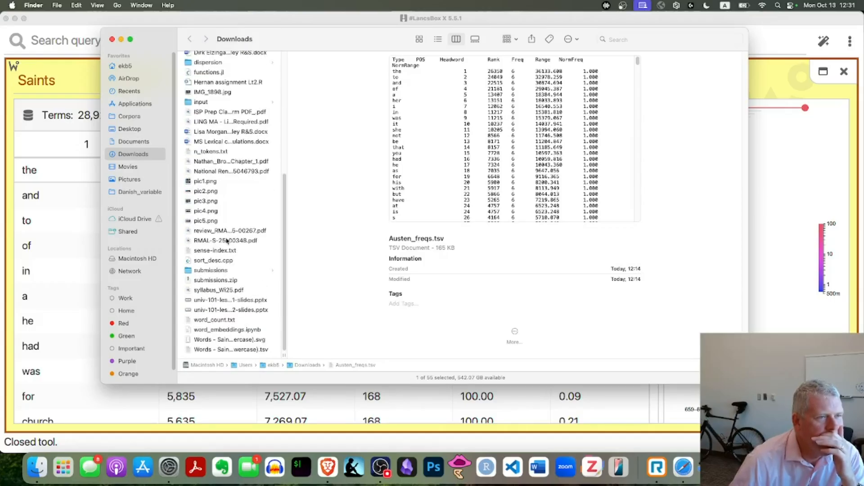
click(212, 319)
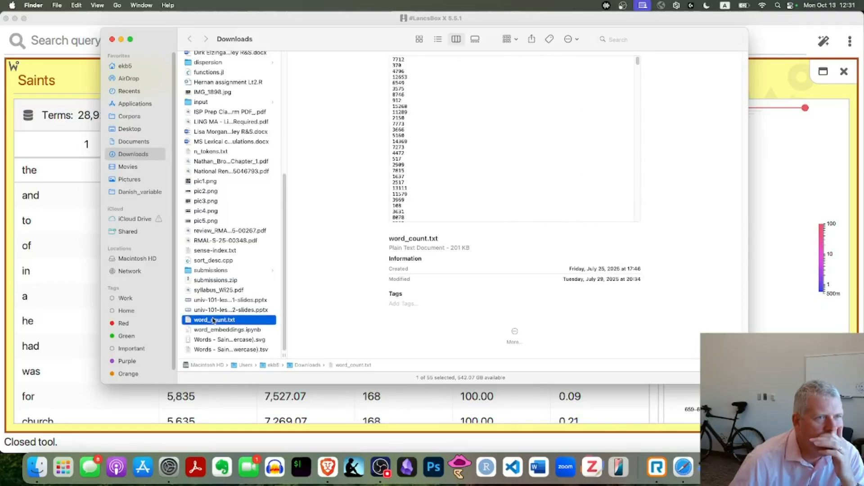
scroll(241, 232, up, 9)
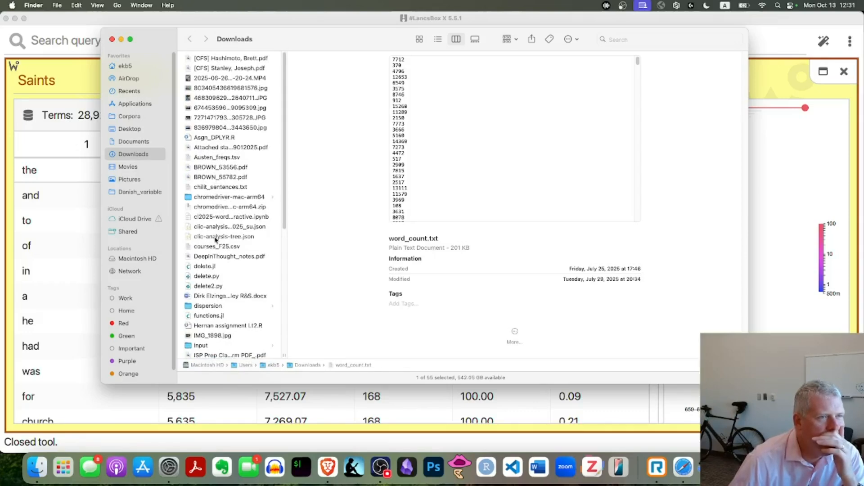
scroll(222, 263, down, 5)
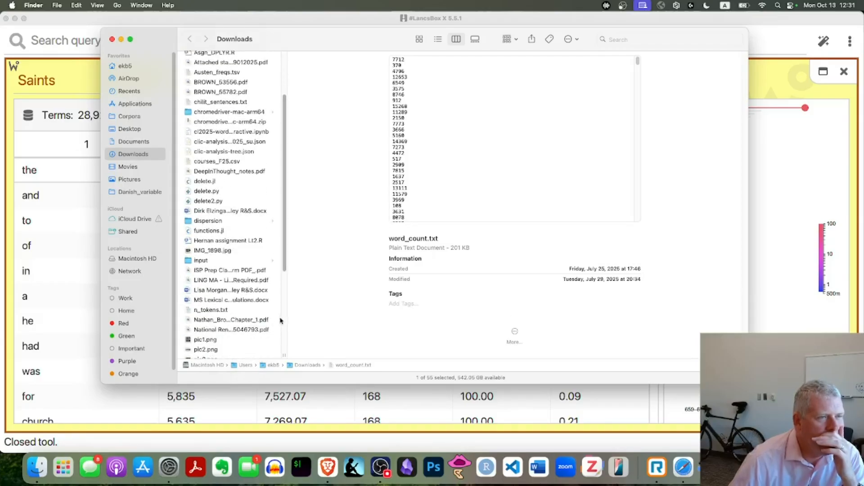
scroll(232, 293, down, 3)
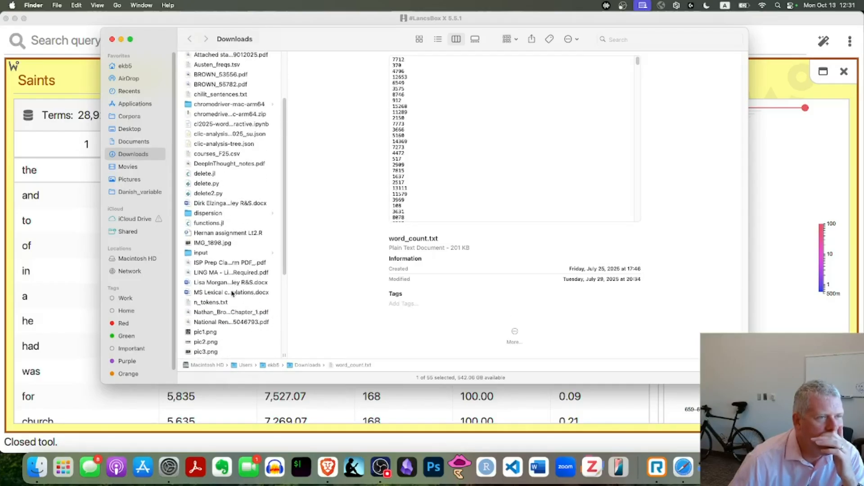
scroll(231, 295, down, 4)
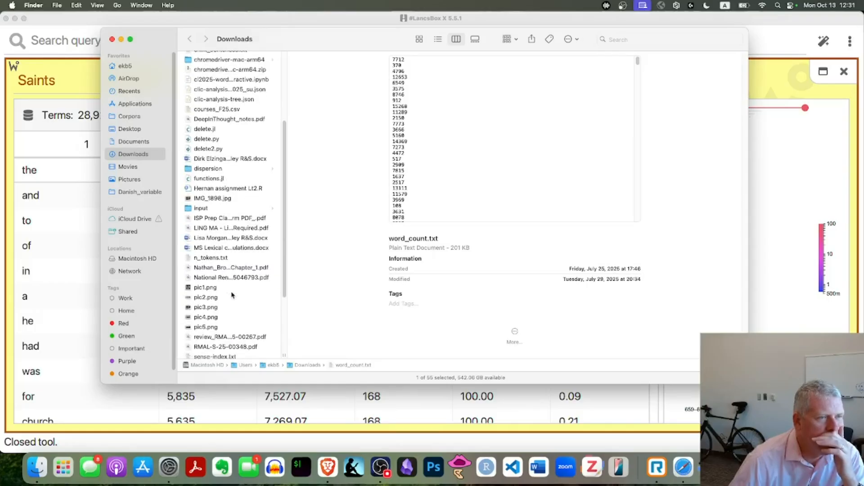
scroll(232, 295, down, 2)
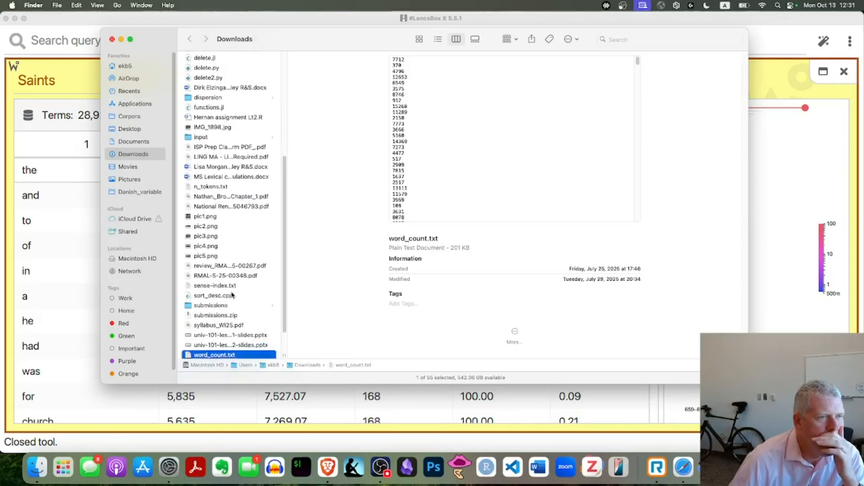
Step: Return to #LancsBox X and export the Saints word list again with Save all, this time to the Desktop folder
key(super+Tab)
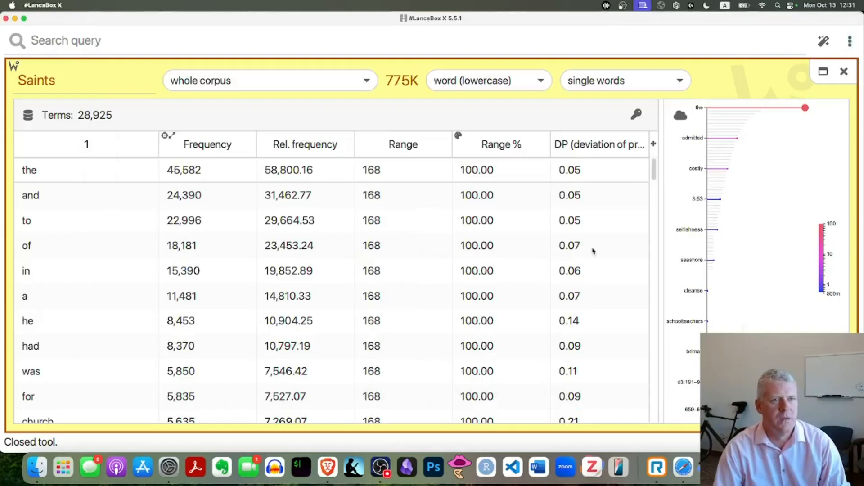
click(854, 47)
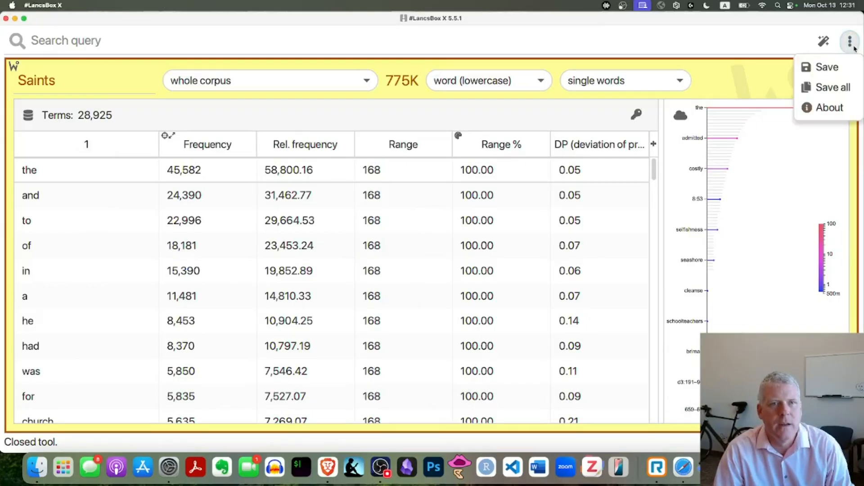
click(842, 87)
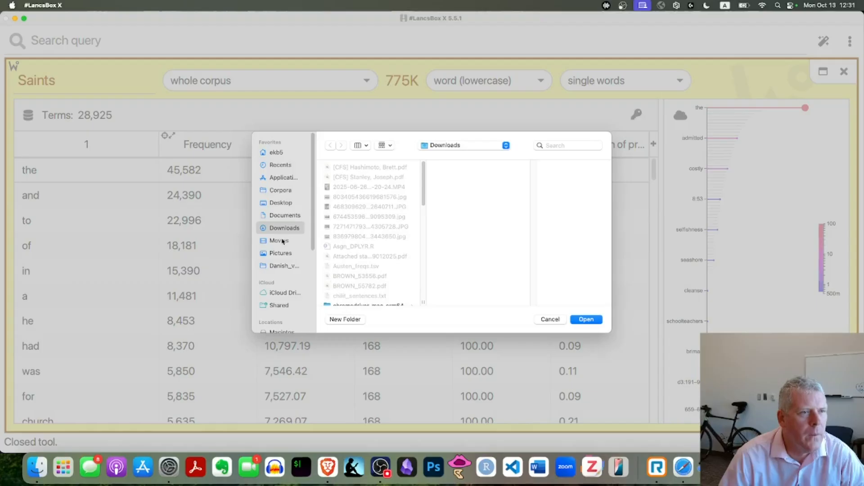
click(282, 203)
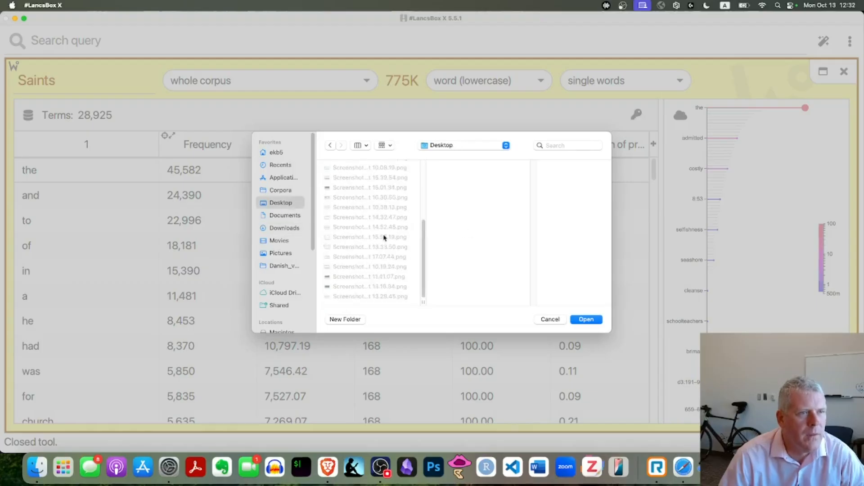
click(583, 320)
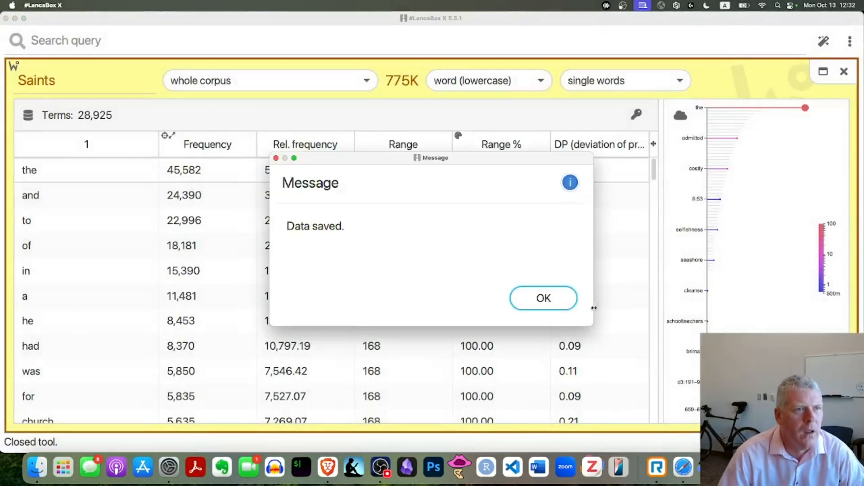
click(546, 299)
Step: In Finder, show the Desktop folder with full file names and preview "Words - Saints - whole corpus - word (lowercase).tsv"
key(super+Tab)
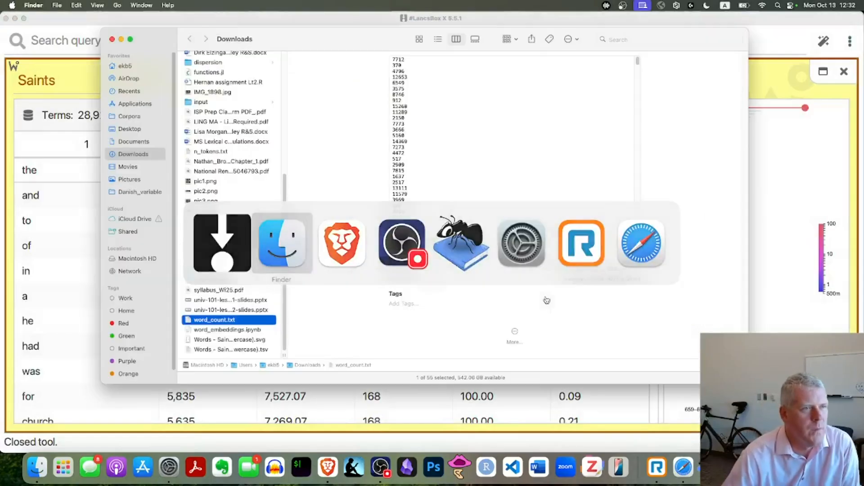
click(129, 129)
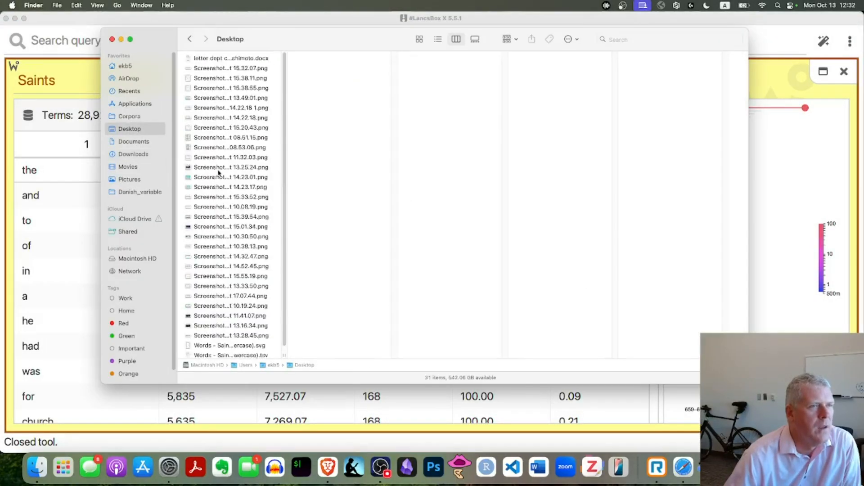
scroll(239, 283, down, 1)
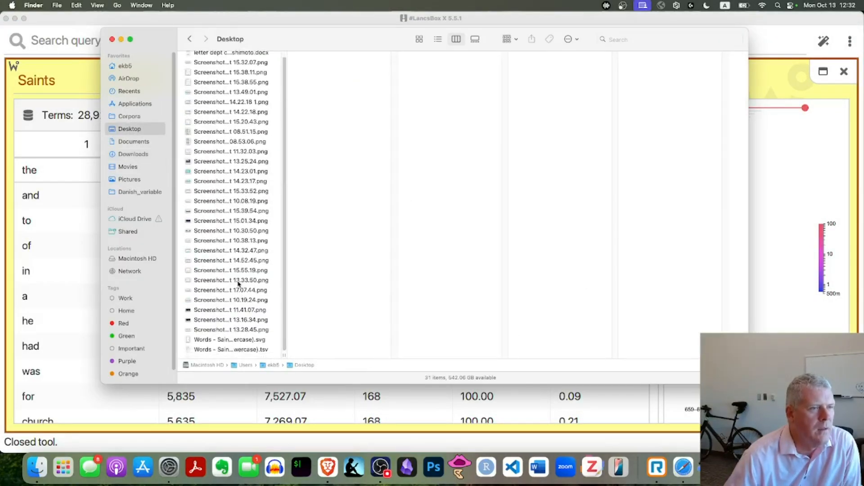
drag(285, 354, 381, 358)
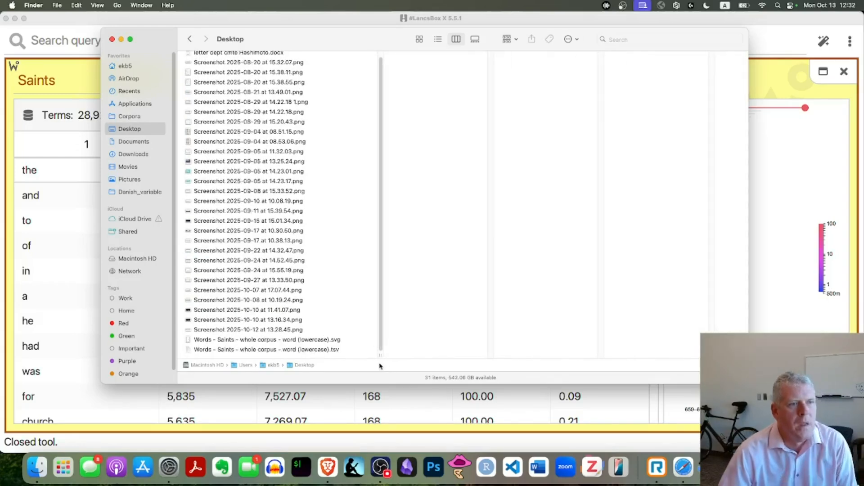
click(287, 349)
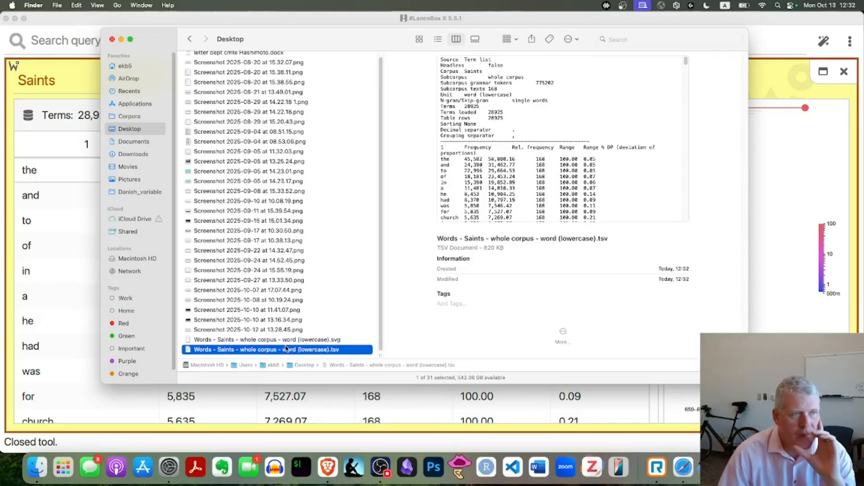
Step: View "Words - Saints - whole corpus - word (lowercase).svg" from the Downloads folder in Microsoft Edge, and close the browser
click(143, 154)
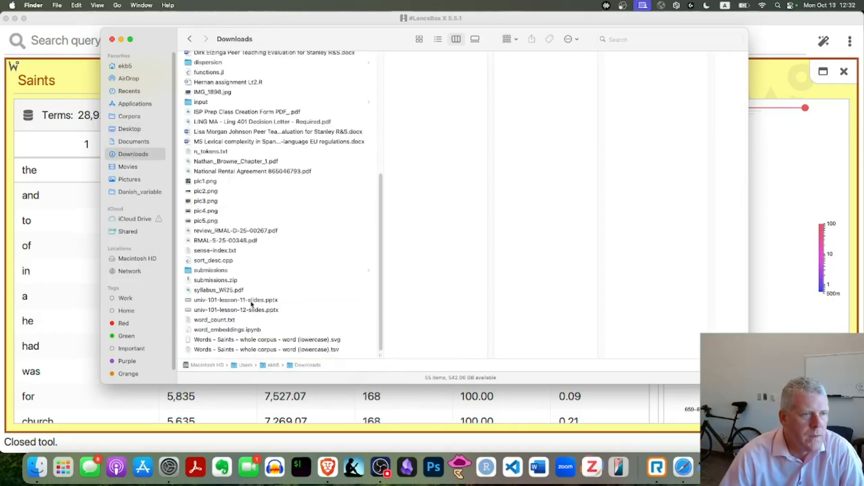
click(243, 341)
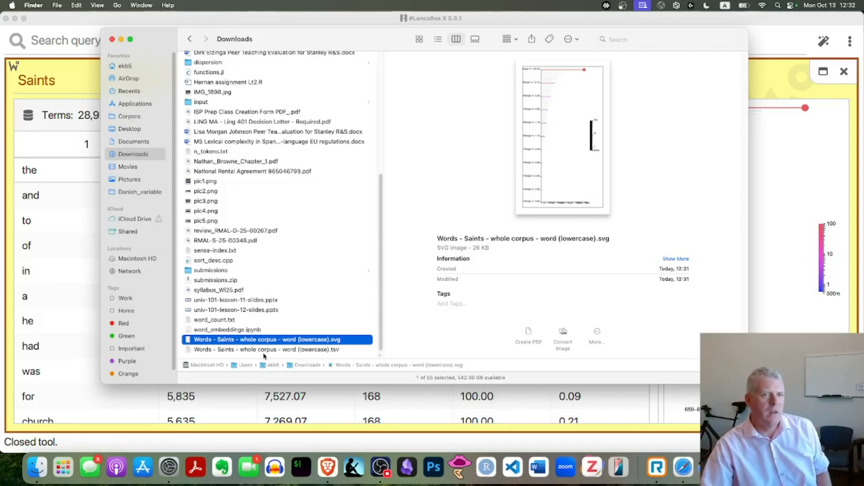
double_click(304, 344)
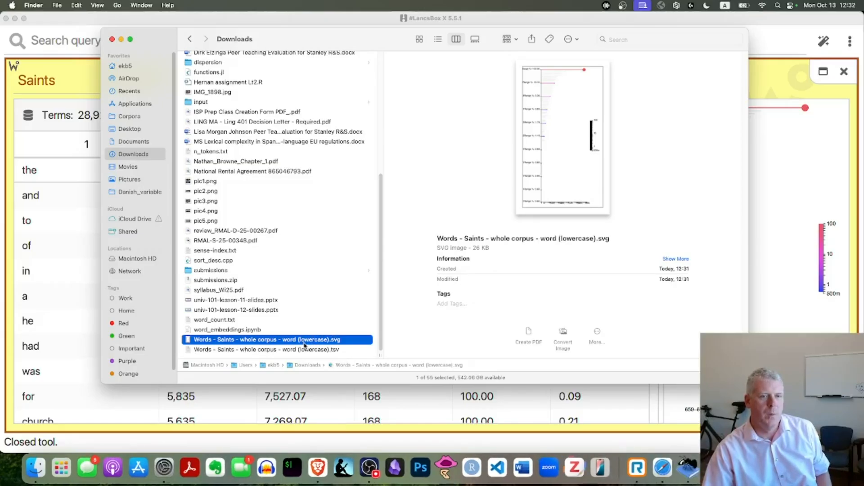
double_click(305, 343)
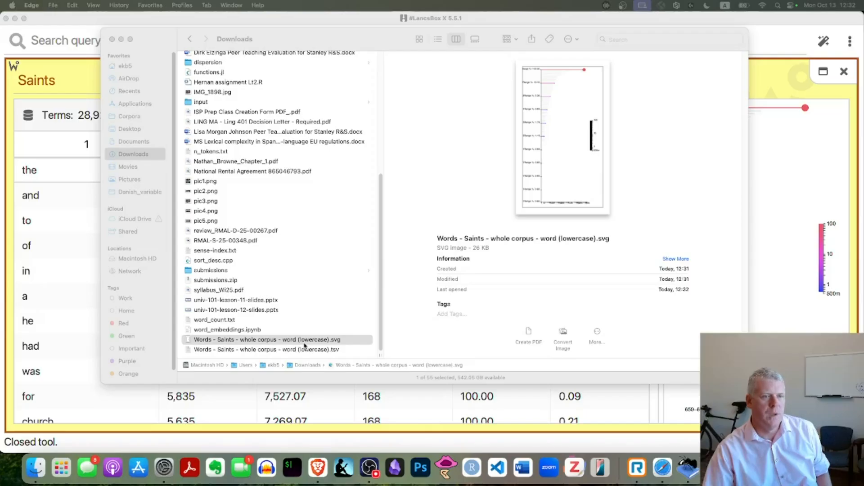
drag(1, 14, 486, 12)
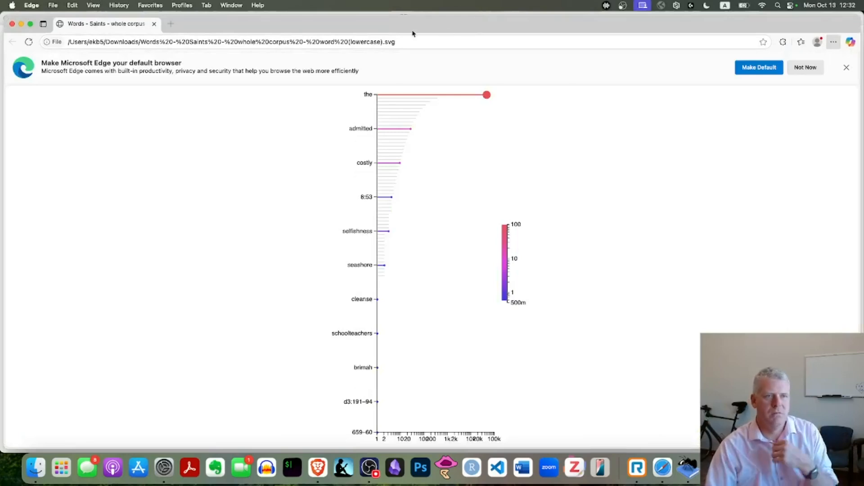
click(32, 6)
click(54, 148)
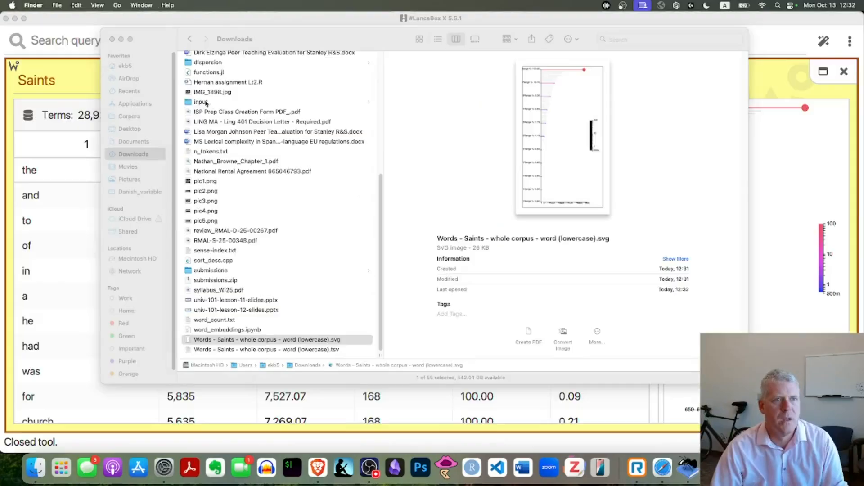
Step: Open "Words - Saints - whole corpus - word (lowercase).tsv" from Downloads in Numbers and enlarge its window to fill the screen
double_click(326, 350)
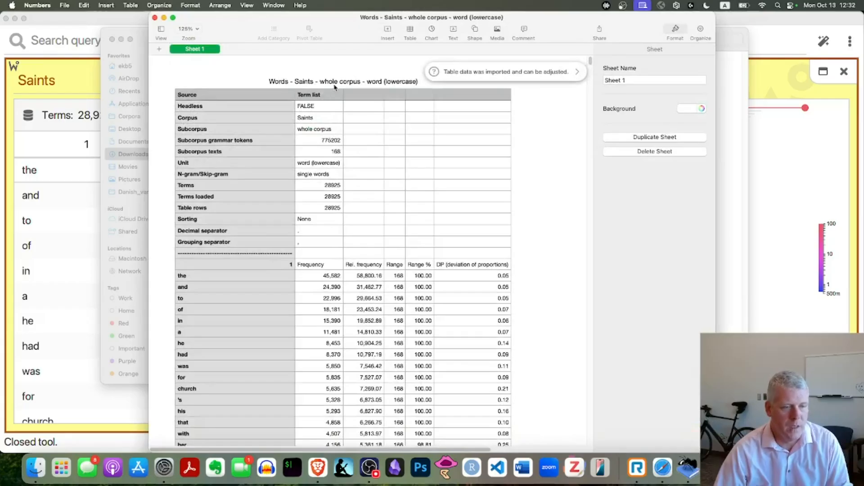
key(super+Tab)
key(super+Tab)
key(super+Tab)
key(super+Tab)
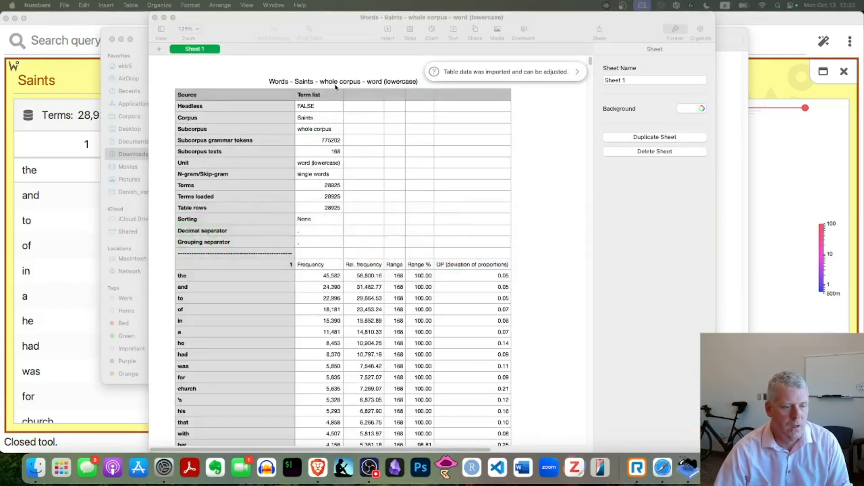
double_click(279, 20)
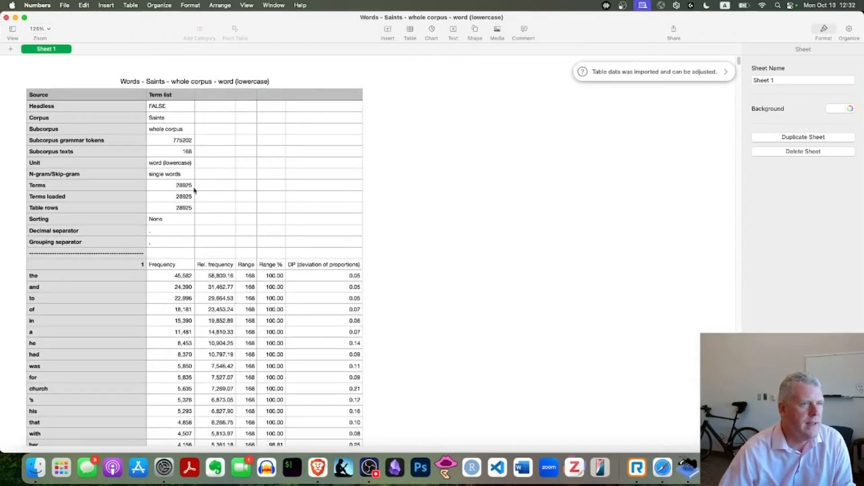
key(super+shift+period)
key(super+shift+period)
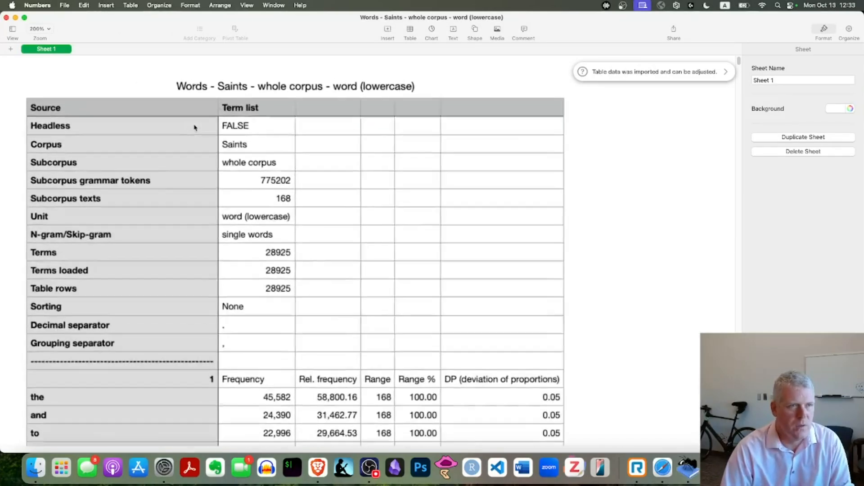
Step: Examine the export's metadata rows, including subcorpus grammar tokens, subcorpus texts, terms, terms loaded and table rows
drag(244, 128, 247, 339)
click(277, 173)
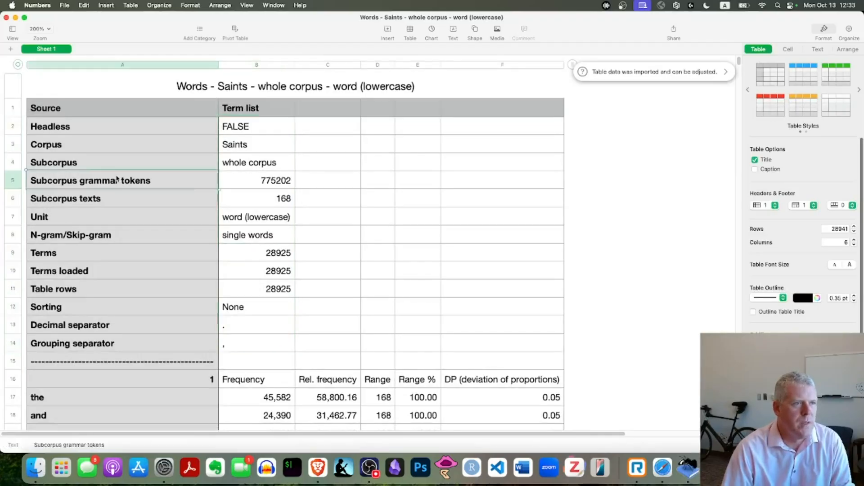
click(267, 199)
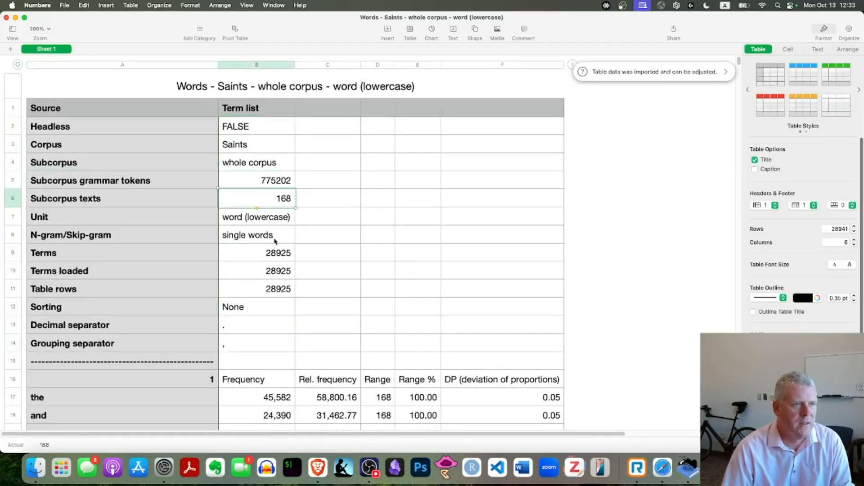
click(252, 255)
click(258, 271)
click(258, 290)
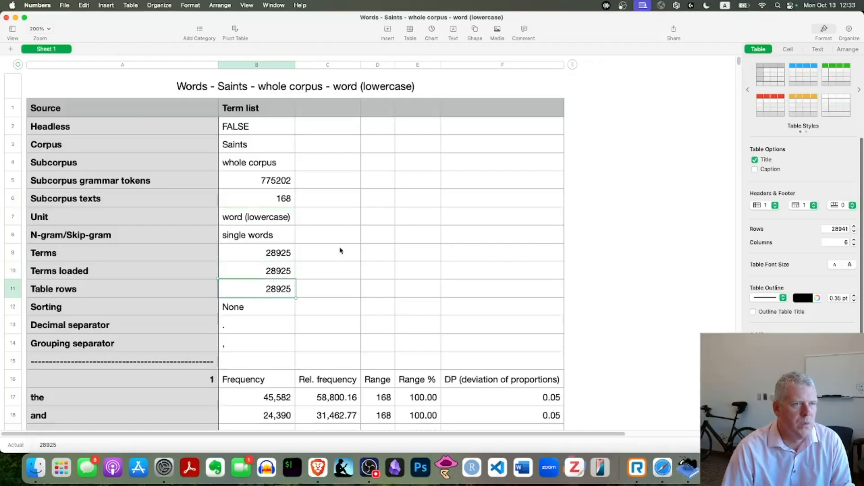
Step: Select the first ten word rows, from "the" to "for", across all columns to review their frequency, range and DP values
scroll(316, 234, down, 1)
scroll(306, 225, down, 5)
drag(150, 200, 540, 203)
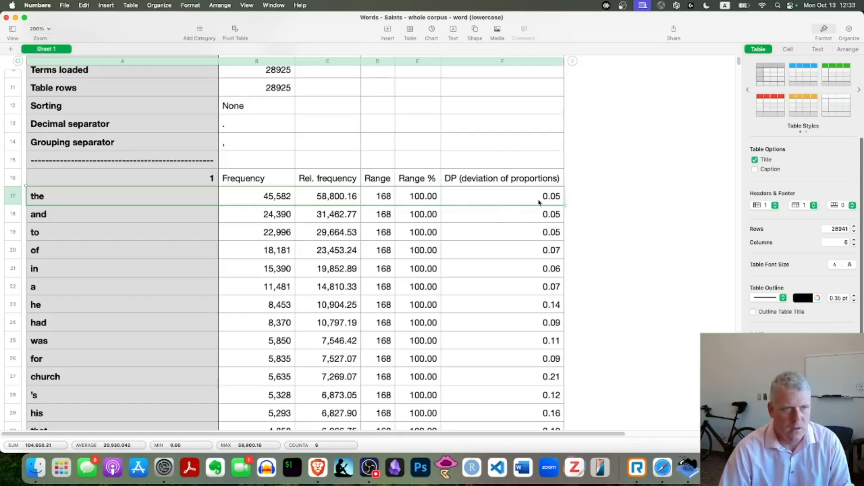
key(shift+Down)
key(shift+Down)
key(shift+Down)
key(shift+Down)
key(shift+Down)
key(shift+Down)
key(shift+Down)
key(shift+Down)
key(shift+Down)
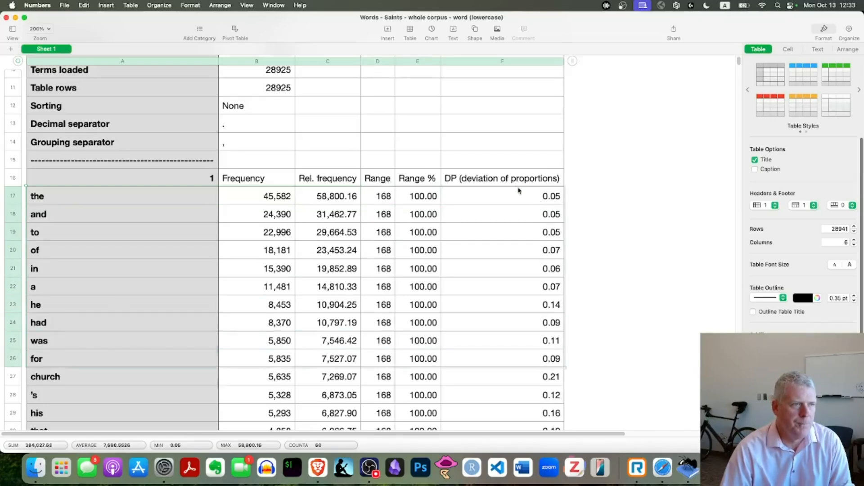
Step: Examine the high-frequency words below the first ten, selecting "saints" and "joseph" to compare their range and DP values
scroll(156, 231, down, 10)
scroll(156, 233, down, 4)
scroll(158, 232, up, 9)
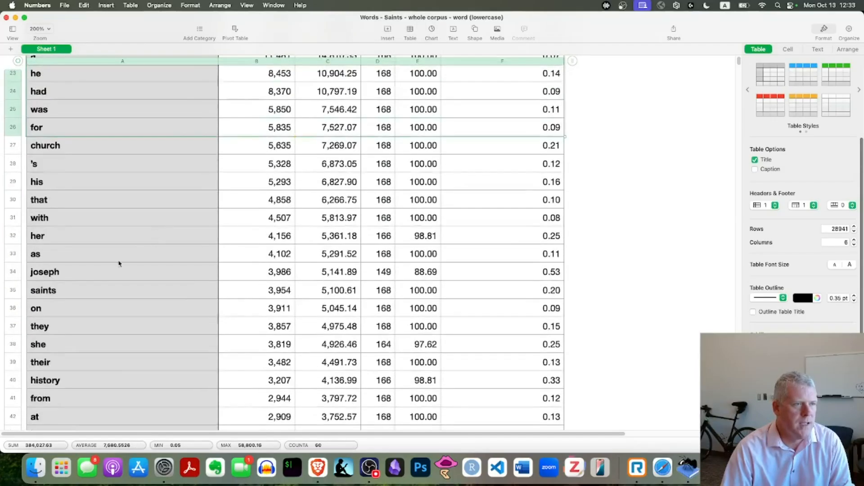
click(90, 288)
scroll(154, 257, up, 2)
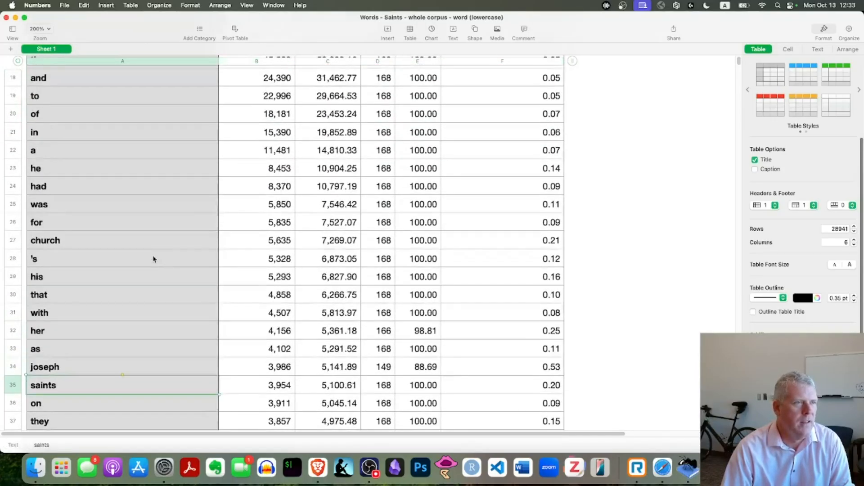
scroll(153, 259, up, 3)
scroll(153, 259, down, 3)
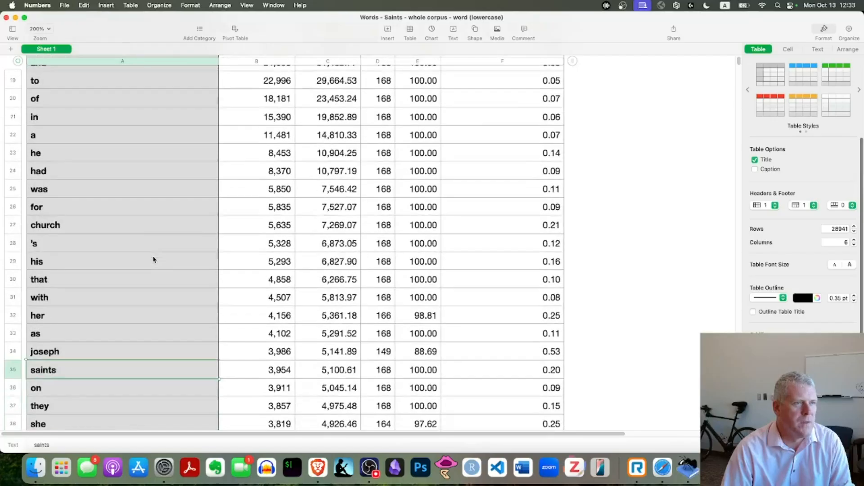
scroll(153, 259, down, 1)
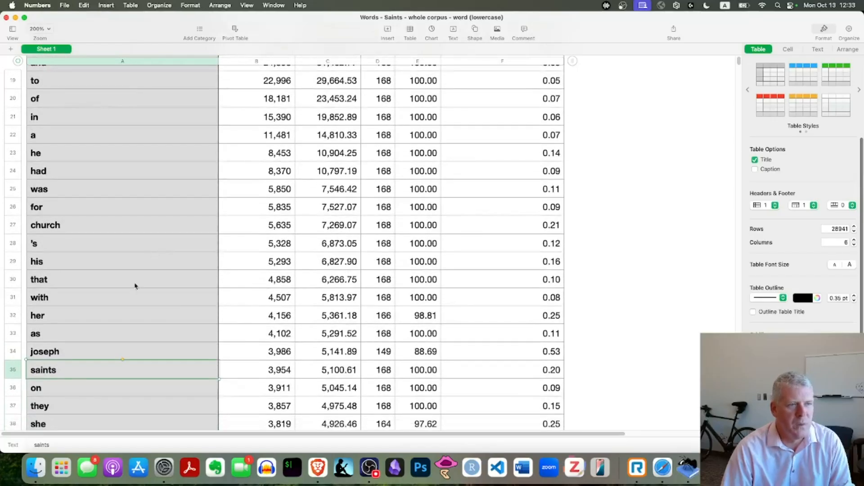
click(67, 353)
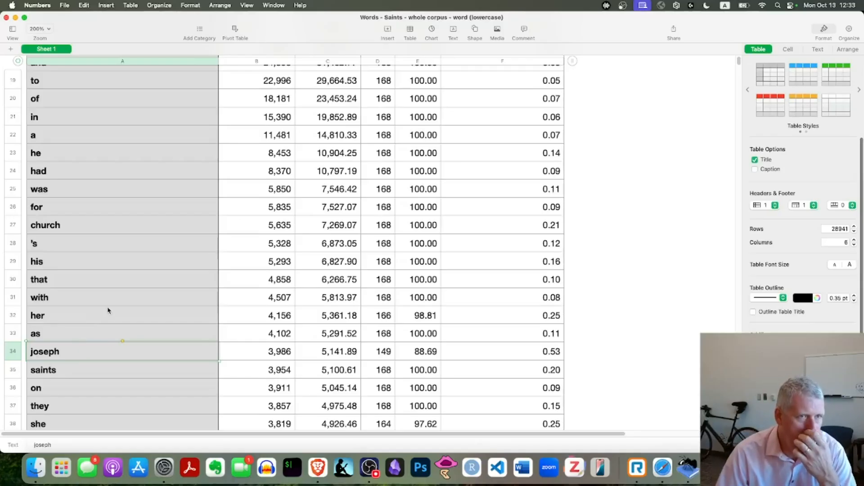
Step: Examine the lower-frequency words down to the table's last row and the single-occurrence words above it, selecting "fluently"
scroll(110, 309, down, 10)
scroll(118, 307, down, 15)
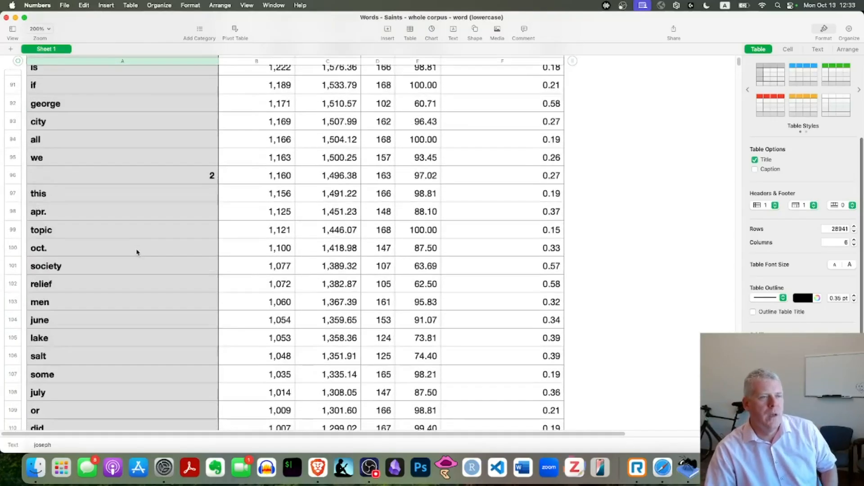
scroll(138, 252, down, 13)
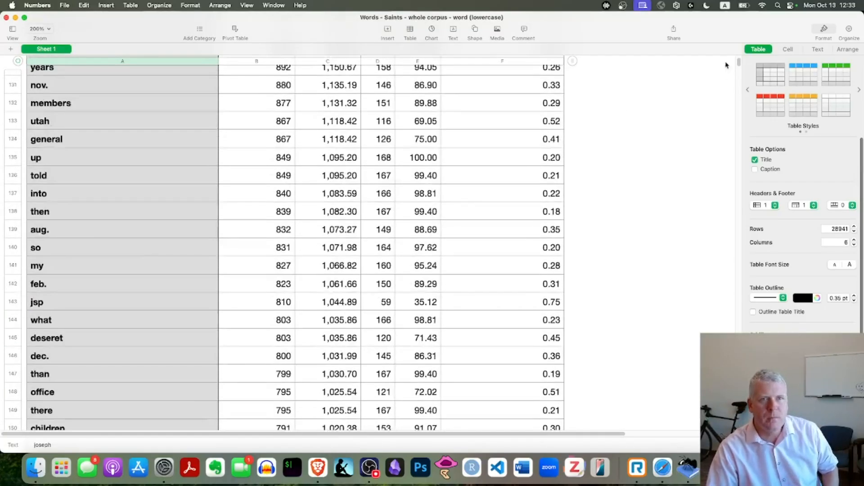
drag(739, 62, 739, 430)
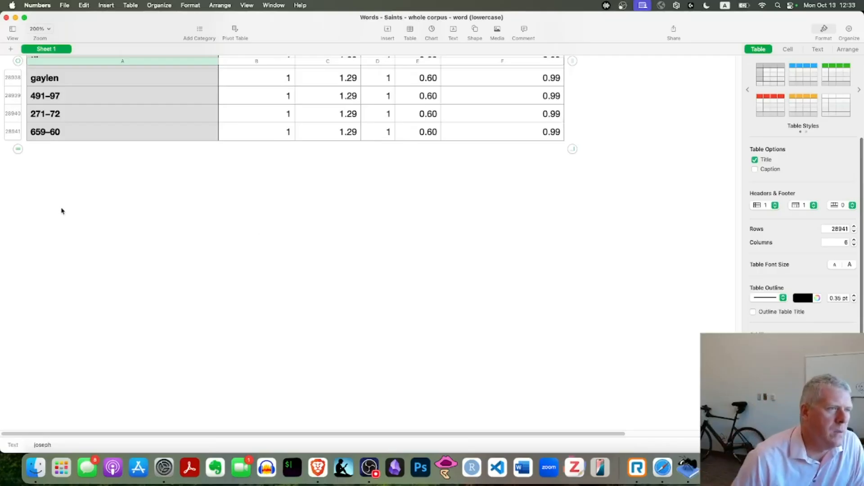
scroll(437, 248, up, 15)
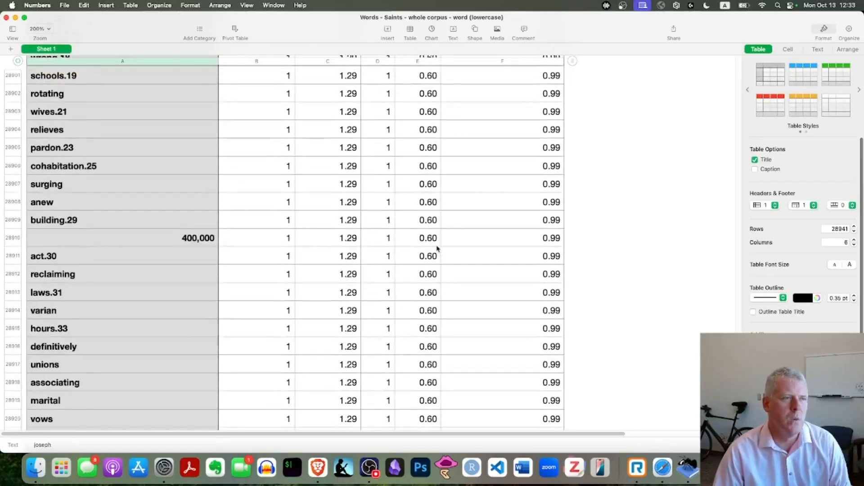
scroll(437, 247, up, 10)
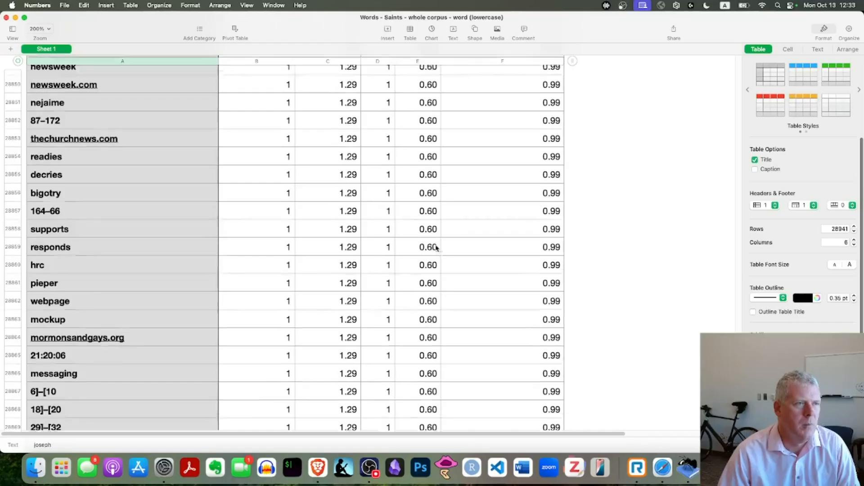
scroll(436, 247, up, 9)
click(112, 195)
scroll(348, 216, up, 20)
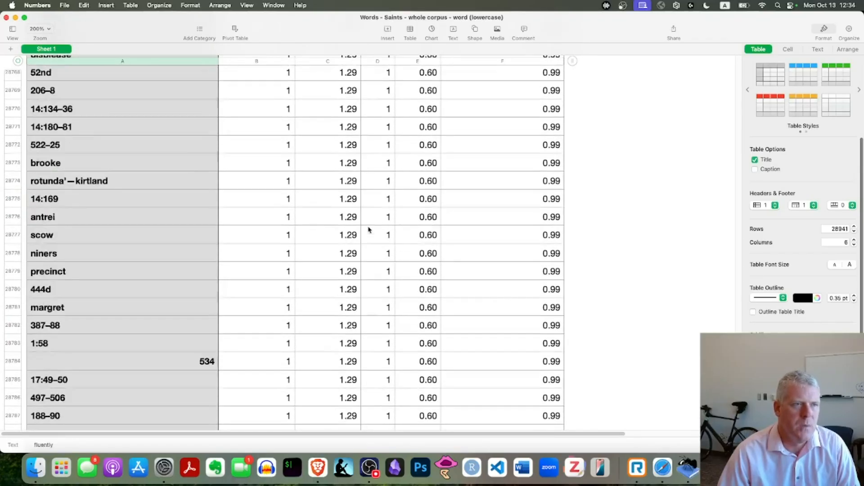
scroll(369, 230, up, 7)
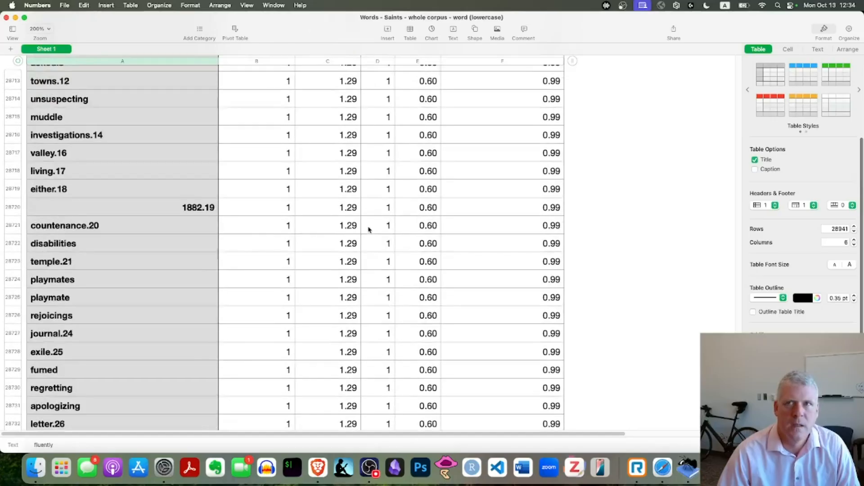
scroll(352, 233, up, 7)
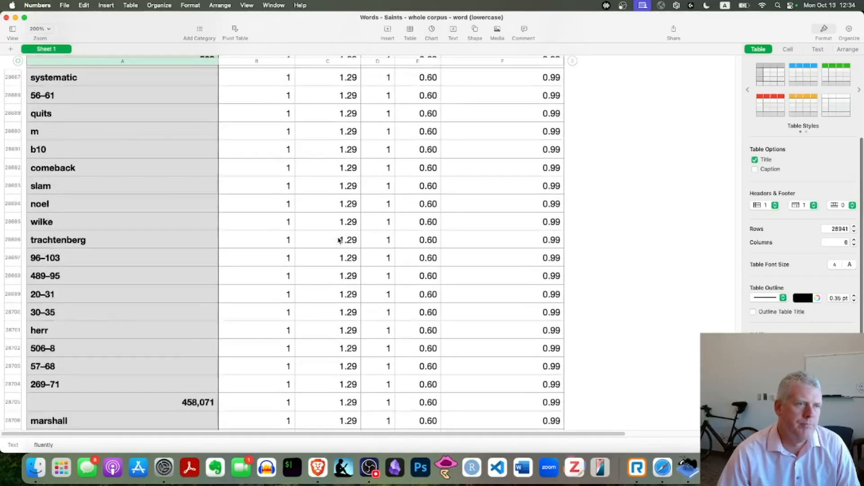
Step: Locate where frequency falls from 2 to 1 and select the words with attached numbers there, including "republican.5" and "different.1"
drag(739, 425, 742, 261)
scroll(358, 225, up, 10)
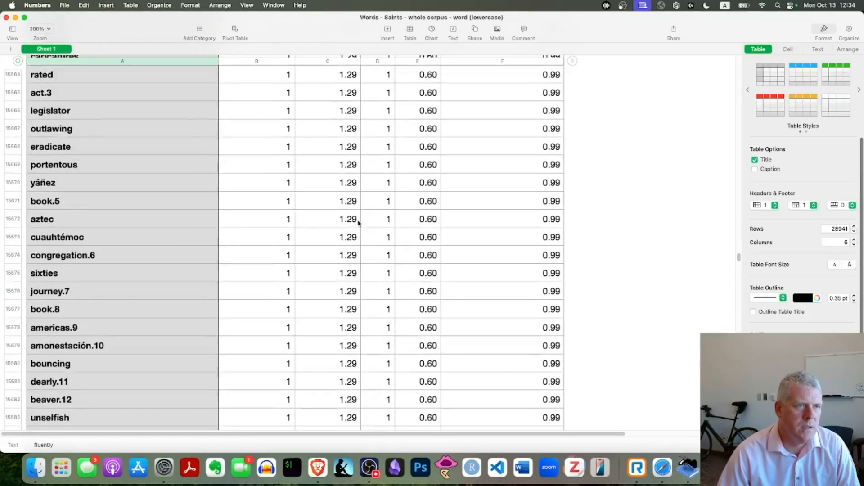
scroll(358, 222, up, 20)
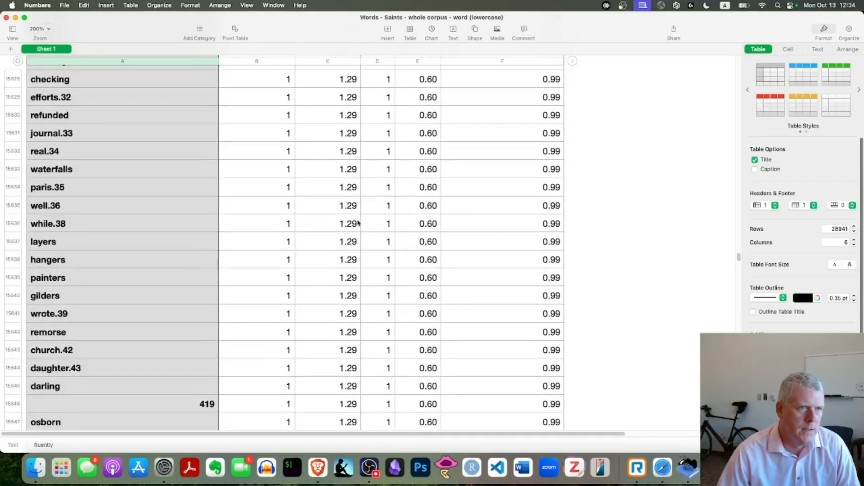
click(77, 215)
click(75, 233)
click(75, 250)
click(73, 271)
click(71, 286)
click(74, 326)
click(88, 359)
click(99, 378)
click(103, 363)
click(104, 382)
click(101, 399)
click(112, 376)
click(109, 365)
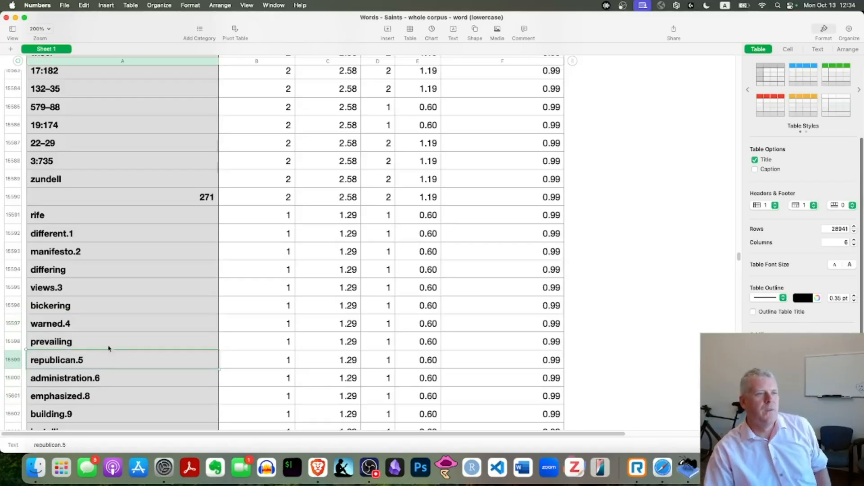
click(82, 234)
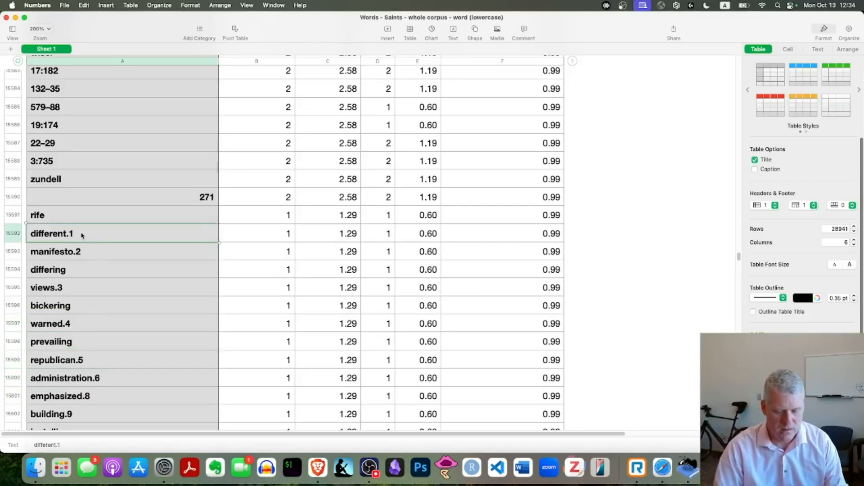
Step: Enlarge the sheet to 300% to read the entries around "different.1", and restore the 200% zoom
key(super+shift+period)
drag(252, 432, 152, 431)
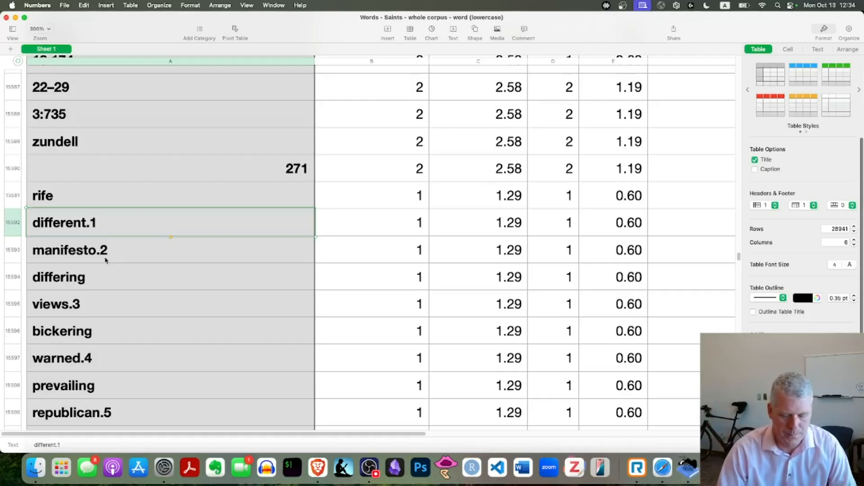
key(super+shift+comma)
Step: Examine the range values of the words with frequency 2 above "rife", and return to the start of the table
scroll(254, 266, up, 20)
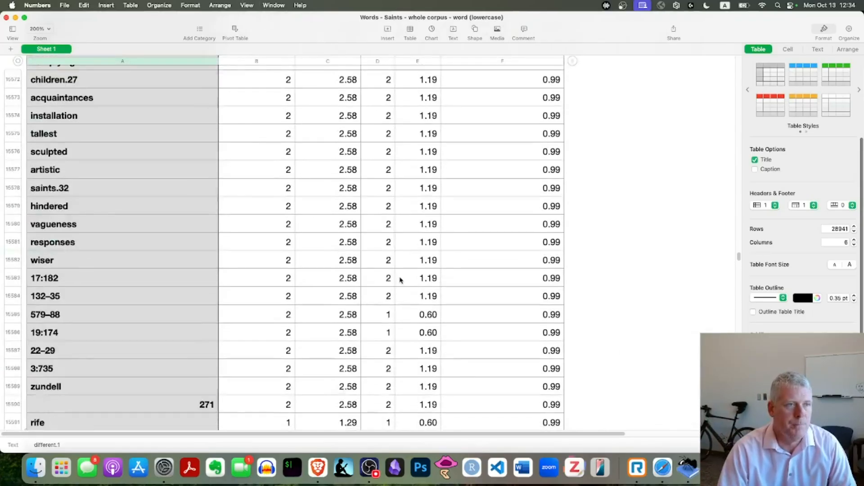
scroll(401, 279, down, 3)
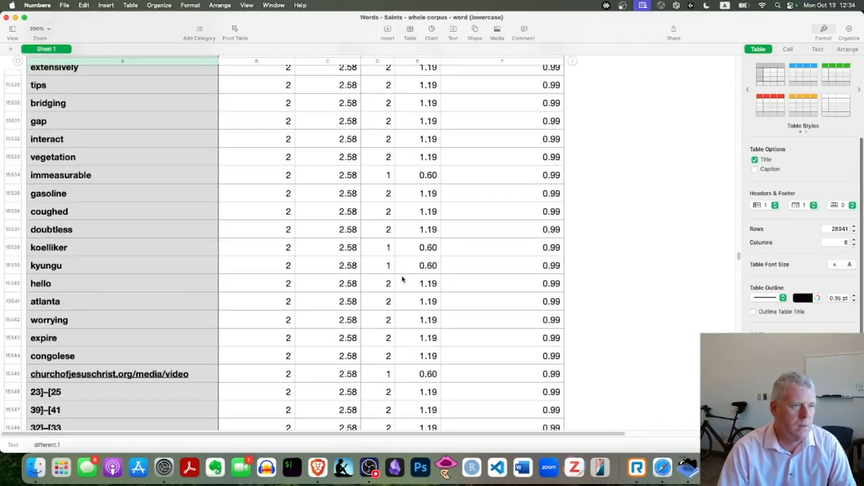
scroll(402, 279, up, 10)
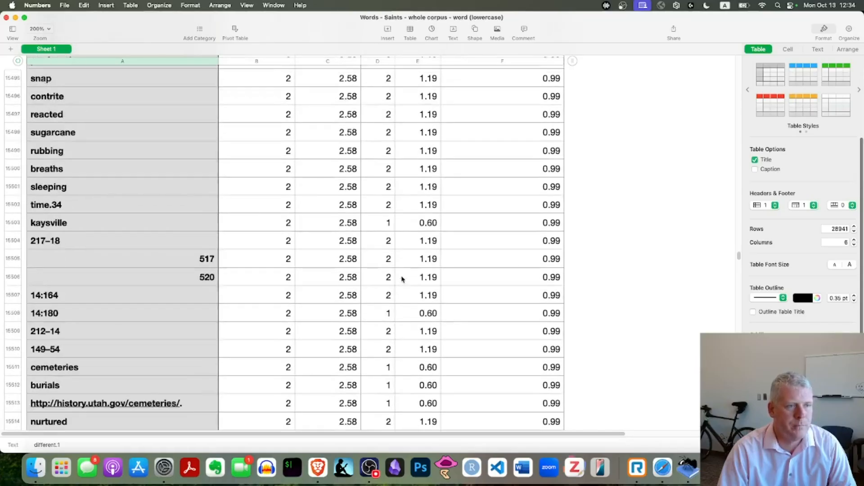
scroll(402, 279, up, 3)
drag(734, 259, 744, 43)
Step: Switch to the "05_Lexis_frequency lists" presentation in Brave and start the slideshow from slide 13, "Frequencies with #LancsBox X"
key(super+Tab)
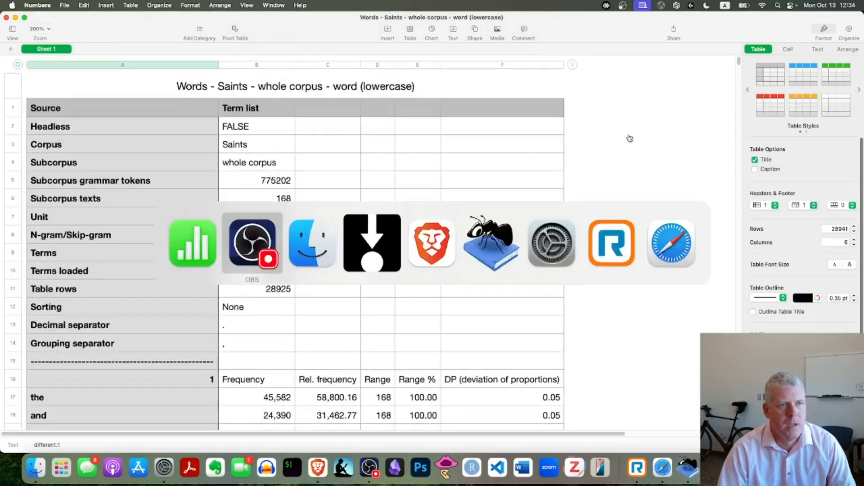
key(super+Tab)
key(super+Tab)
key(super+Tab)
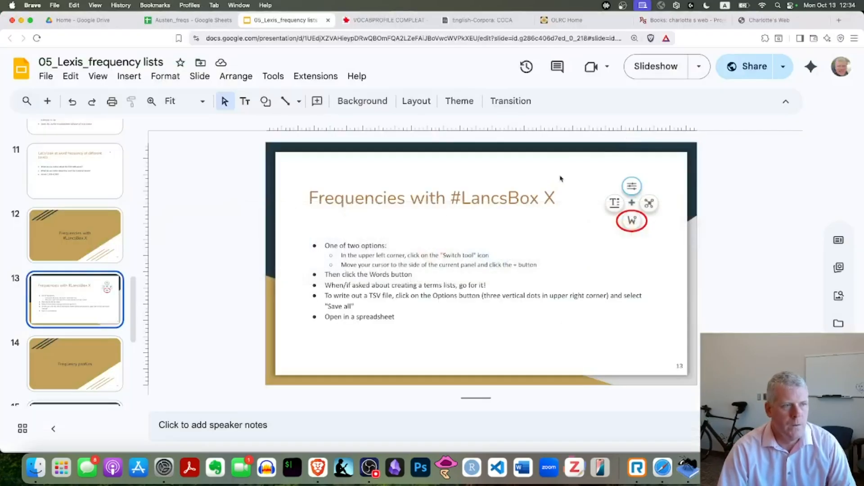
key(super+Return)
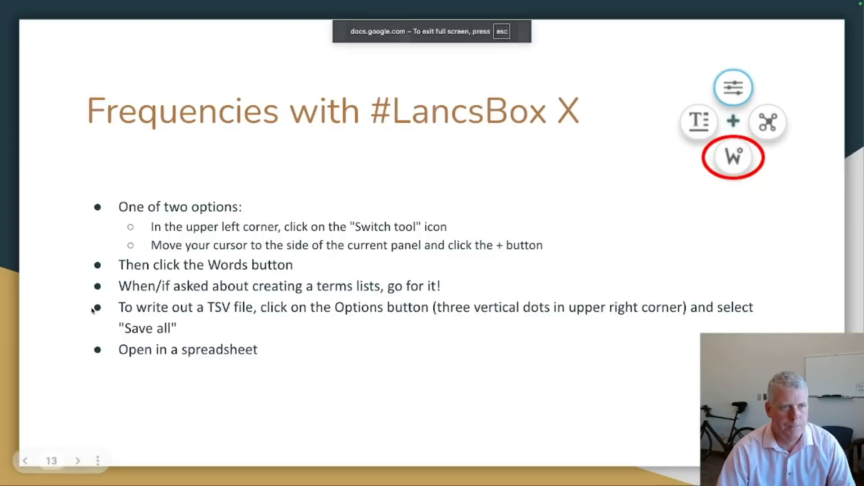
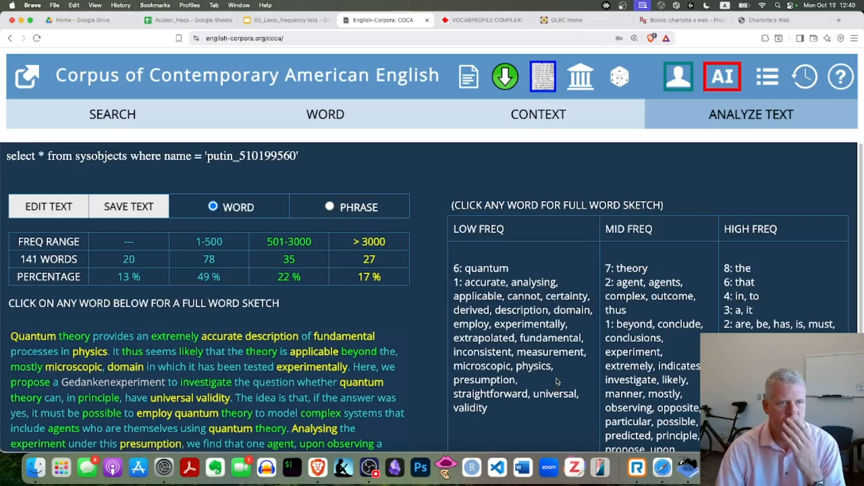
Step: Leave the COCA text analysis, return to slide 16, "Practice 1: As a class", and open its LexTutor link
scroll(652, 364, down, 1)
scroll(651, 364, down, 1)
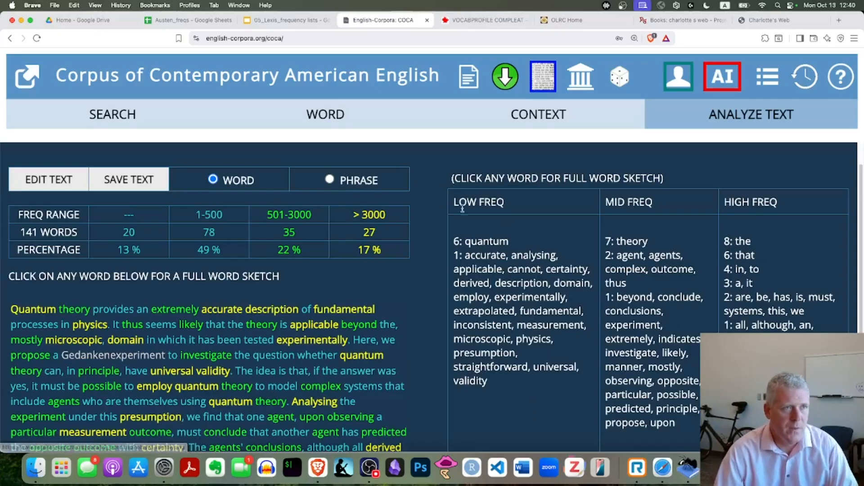
click(288, 20)
key(super+Return)
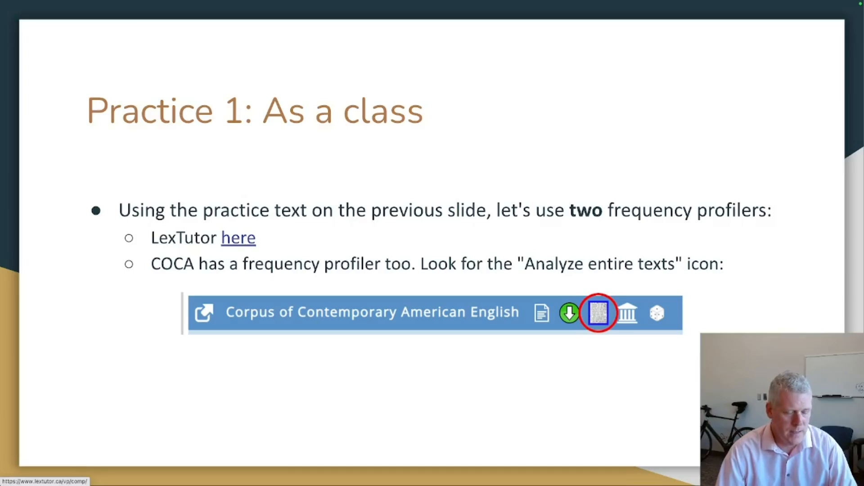
key(Escape)
click(389, 261)
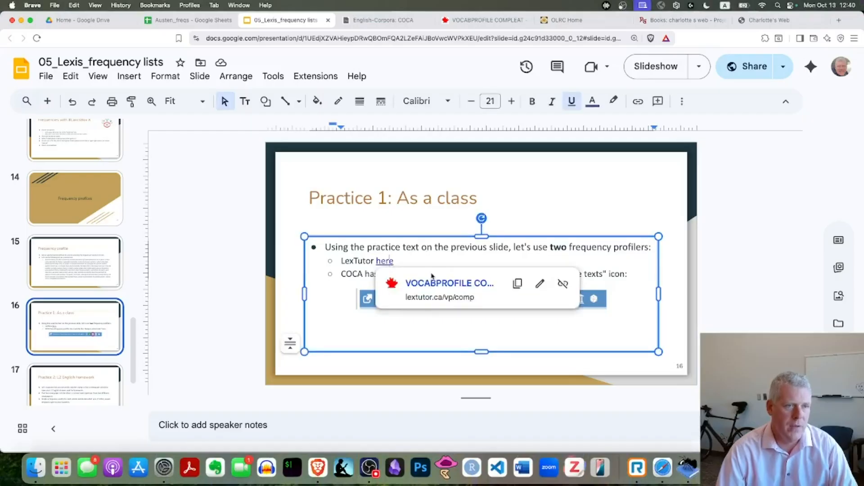
click(431, 283)
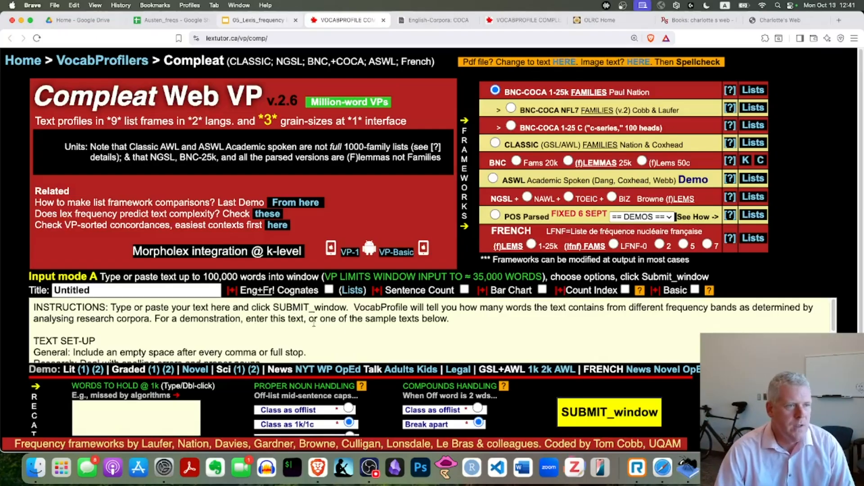
Step: Look over the Compleat Web VP page and read the instructions on pasting text, frequency bands and research corpora
scroll(314, 323, down, 2)
scroll(314, 324, up, 2)
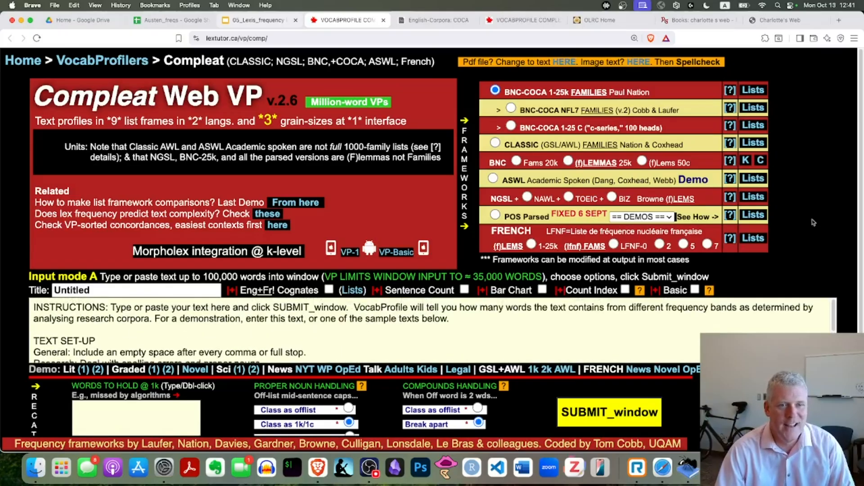
scroll(814, 222, down, 3)
scroll(814, 222, up, 3)
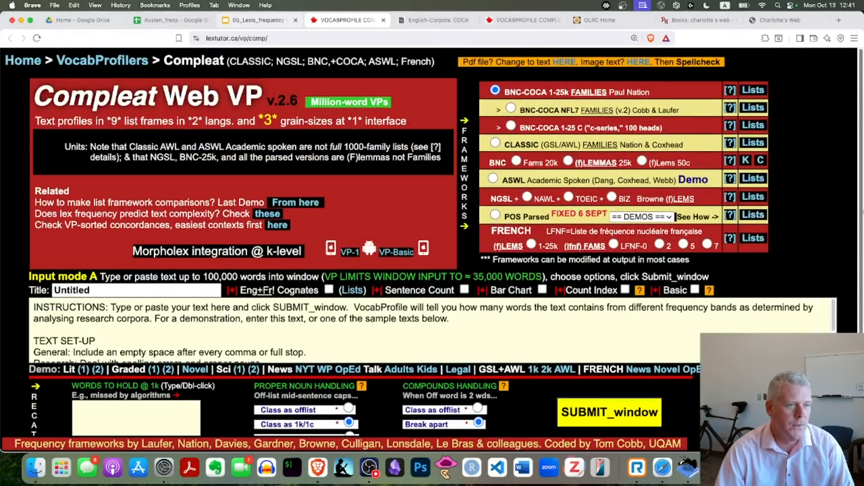
scroll(813, 222, down, 1)
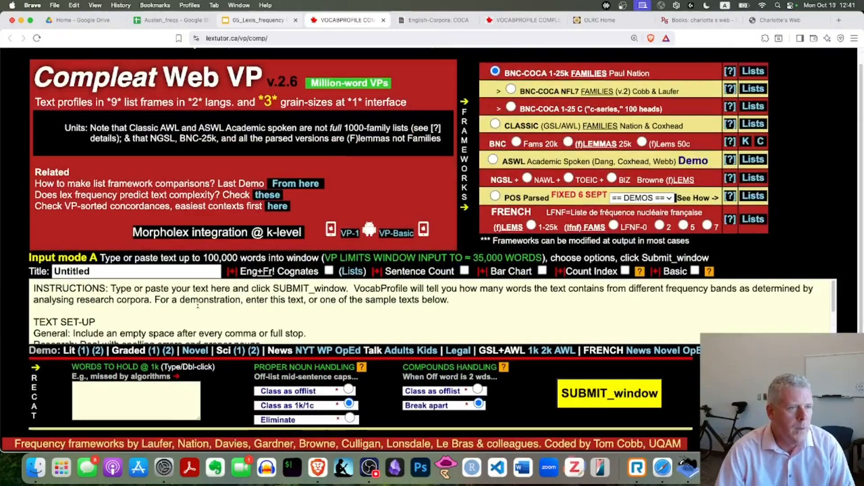
scroll(197, 305, up, 1)
drag(62, 307, 345, 308)
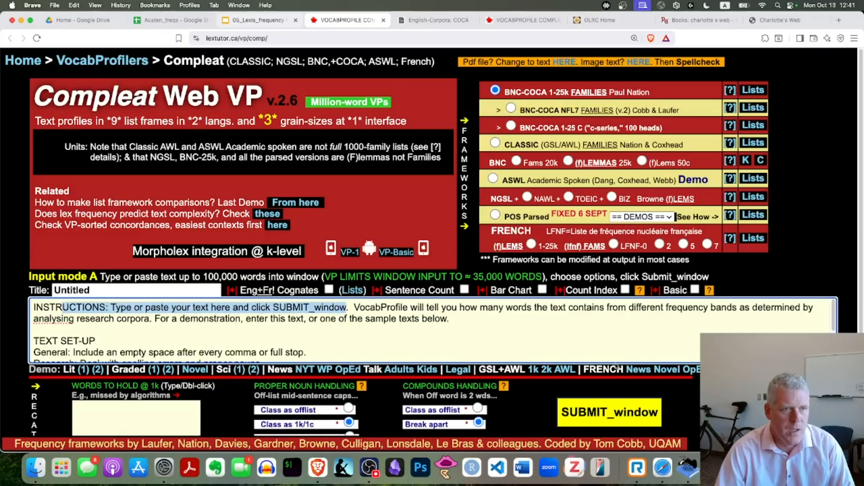
drag(364, 308, 735, 308)
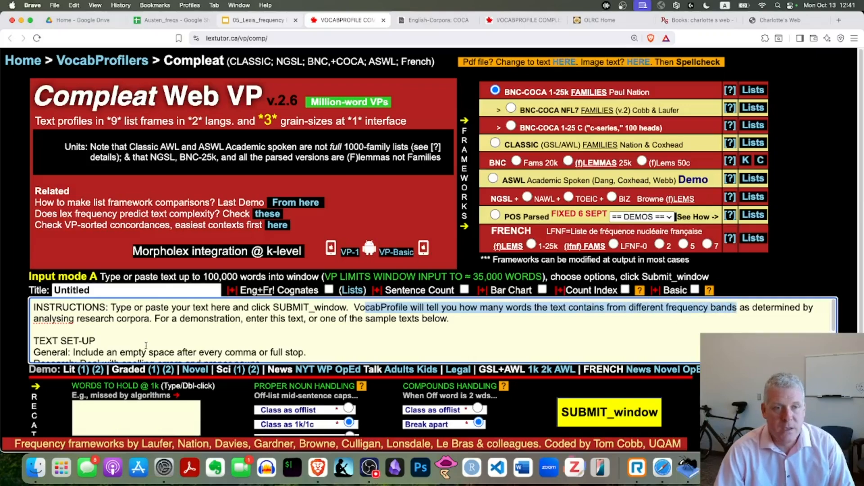
drag(90, 319, 150, 320)
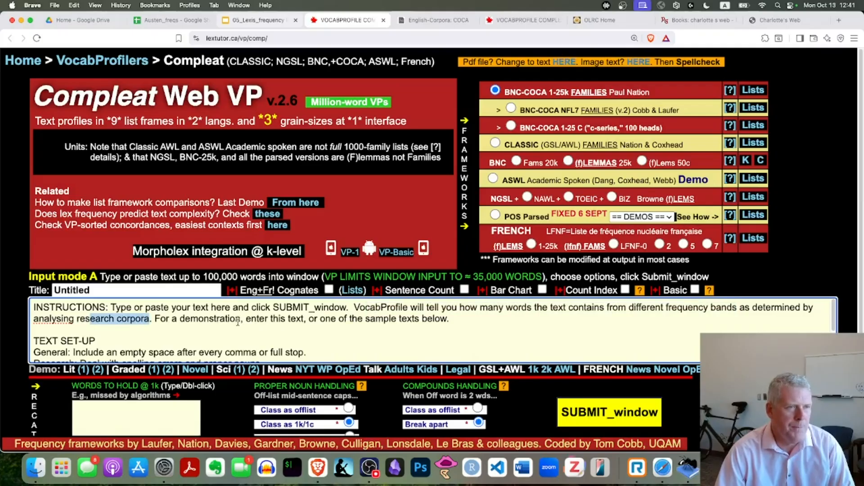
click(146, 308)
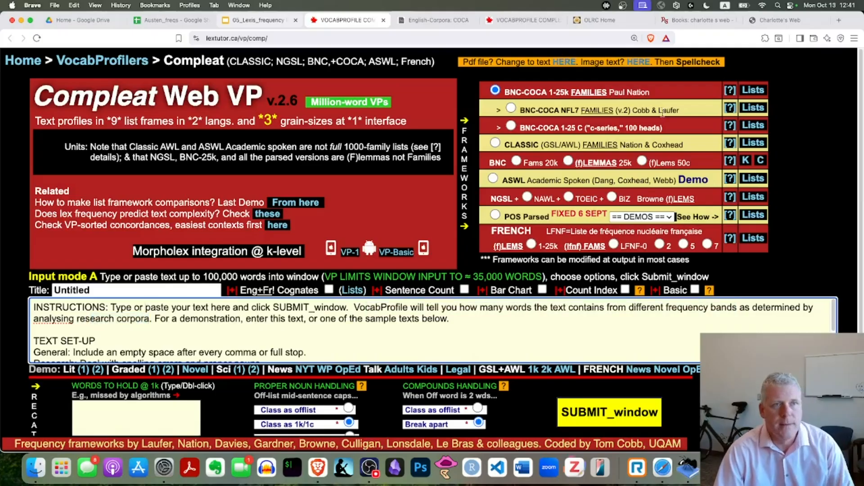
Step: Replace the instructions in the input window with the copied quantum theory practice text, splitting "Gedankenexperiment" into "Gedanken experiment"
triple_click(176, 317)
click(176, 319)
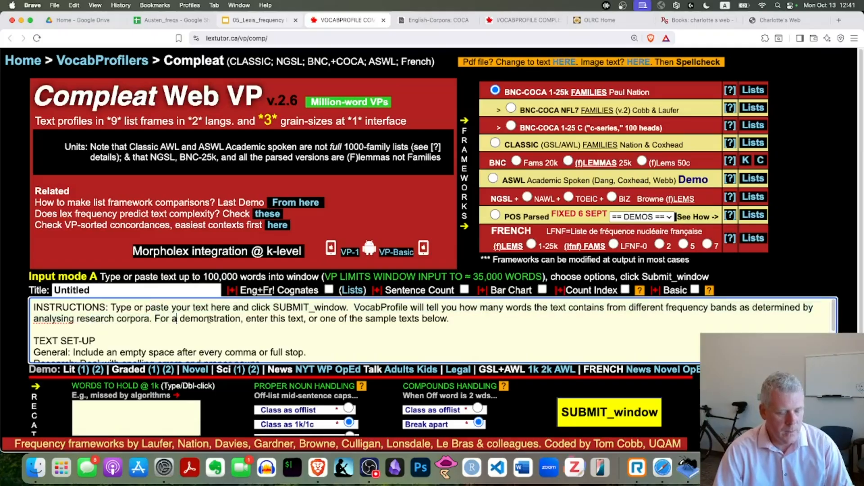
key(super+a)
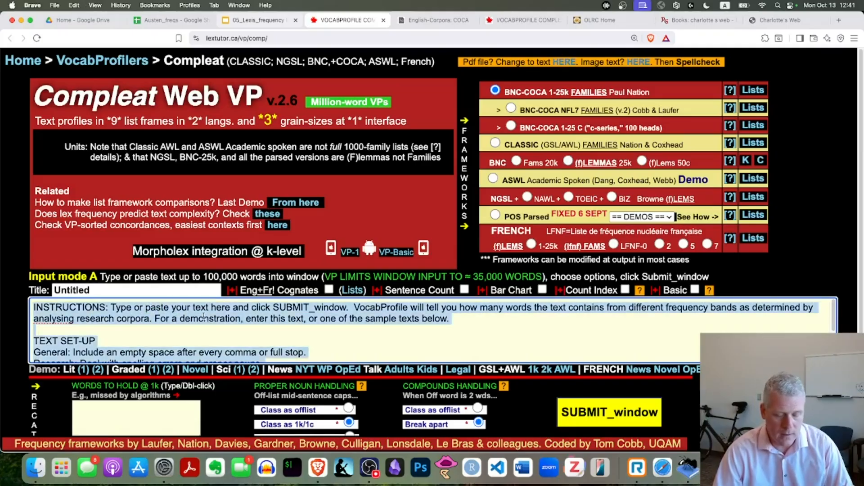
key(BackSpace)
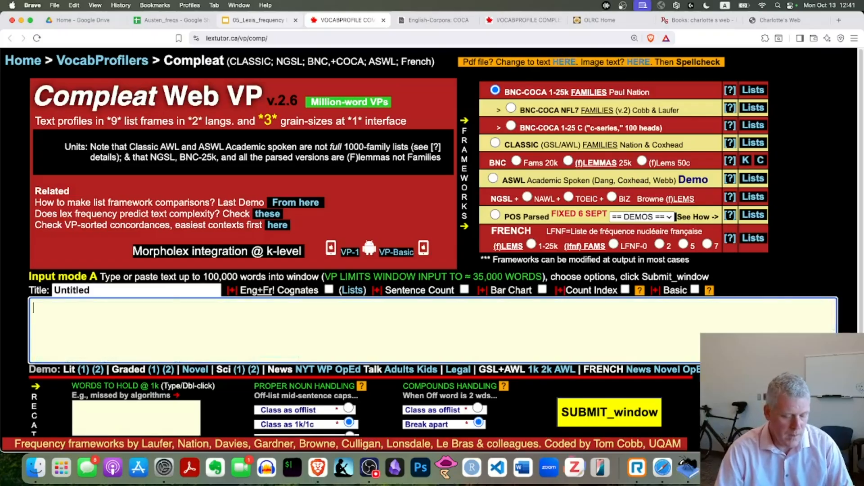
text(Quantum theory provides an extremely accurate description of fundamental processes in physics. It thus seems likely that the theory is applicable beyond the, mostly microscopic, domain in which it has been tested experimentally. Here, we propose a Gedankenexperiment to investigate the question whether quantum theory can, in principle, have universal validity. The idea is that, if the answer was yes, it must be possible to employ quantum theory to model complex systems that include agents who are themselves using quantum theory. Analysing the experiment under this presumption, we find that one agent, upon observing a particular measurement outcome, must conclude that another agent has predicted the opposite outcome with certainty. The agents' conclusions, although all derived within quantum theory, are thus inconsistent. This indicates that quantum theory cannot be extrapolated to complex systems, at least not in a straightforward manner.)
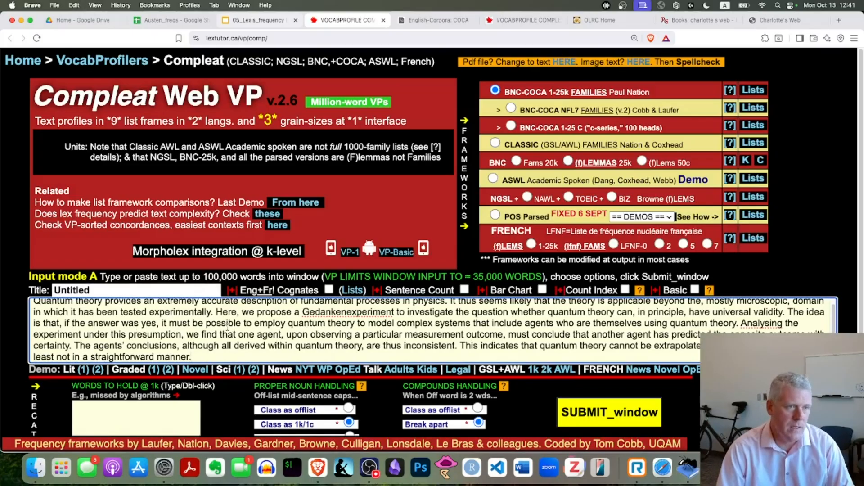
scroll(229, 328, up, 1)
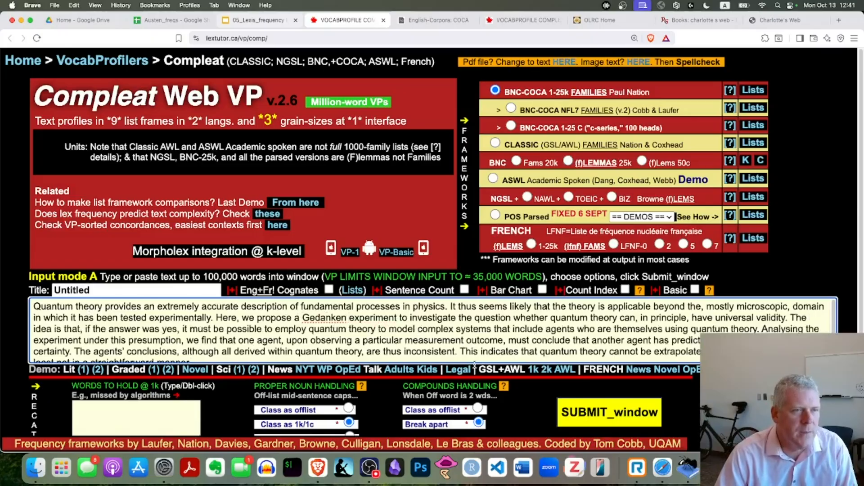
Step: In the presentation, split "Gedankenexperiment" into "Gedanken experiment" in the practice text on slide 15, "Frequency profile"
key(super+Tab)
key(super+Tab)
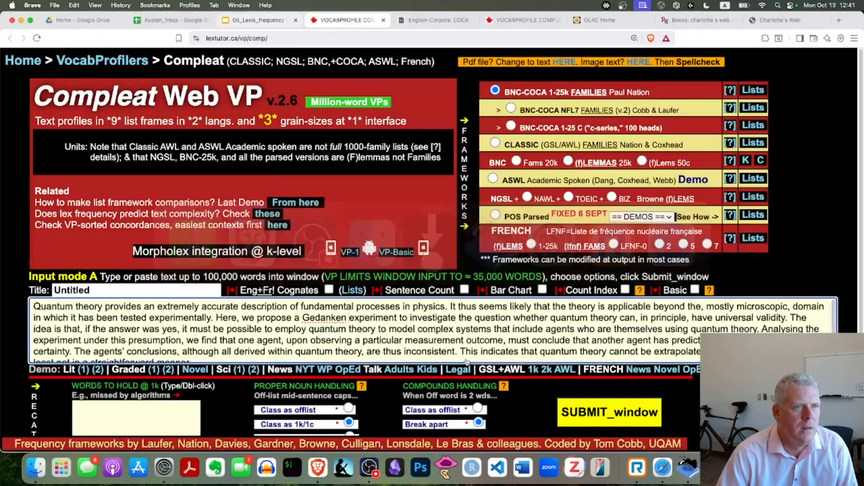
click(244, 21)
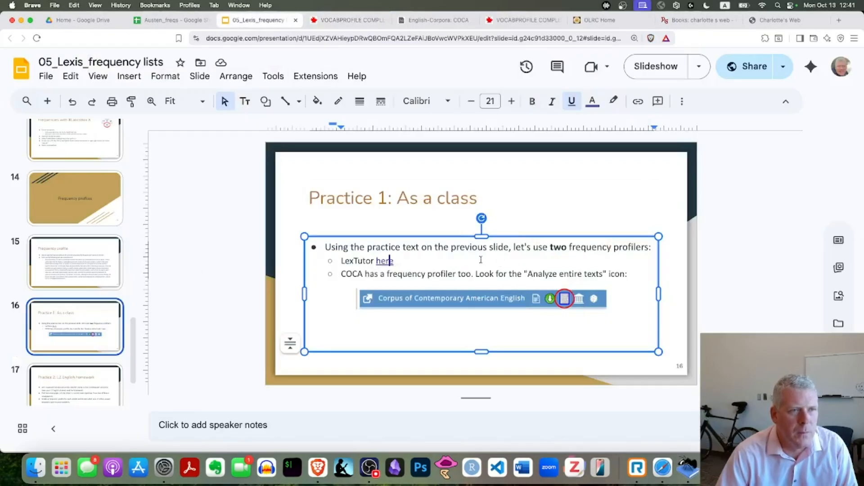
click(76, 266)
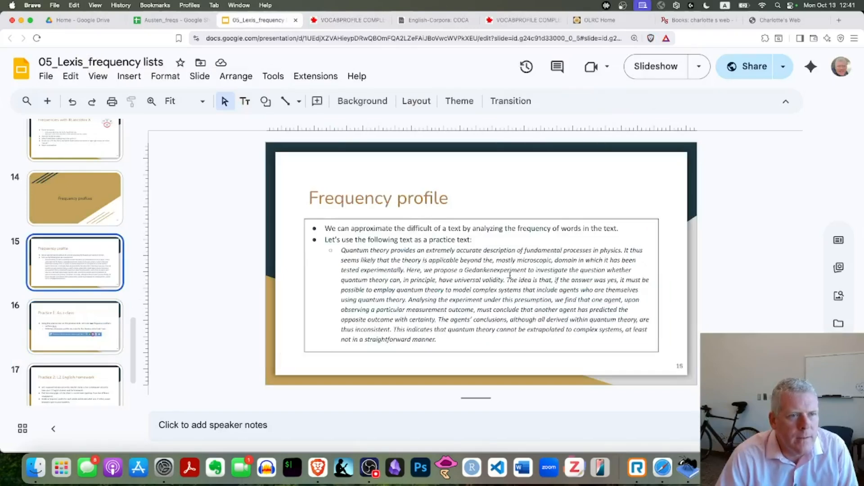
click(493, 272)
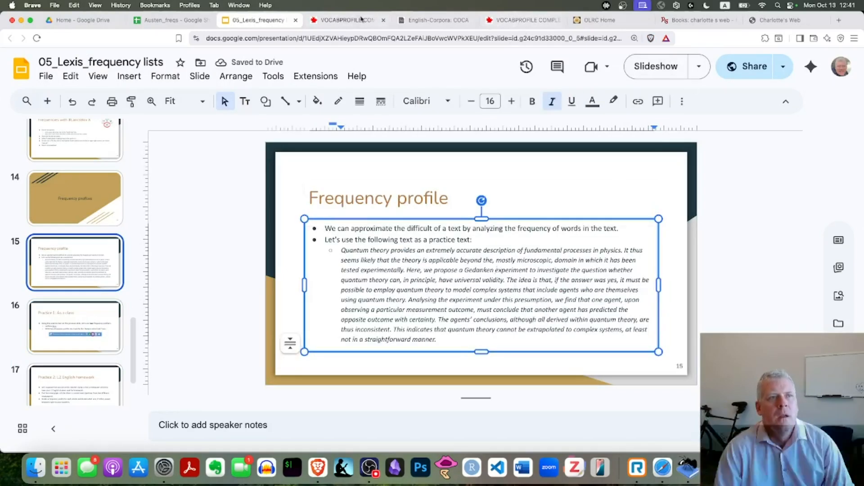
Step: Submit the practice text in VocabProfile with the BNC-COCA 1-25k families framework and examine the Profile Summary by frequency level
click(346, 20)
drag(79, 307, 217, 342)
scroll(554, 347, down, 1)
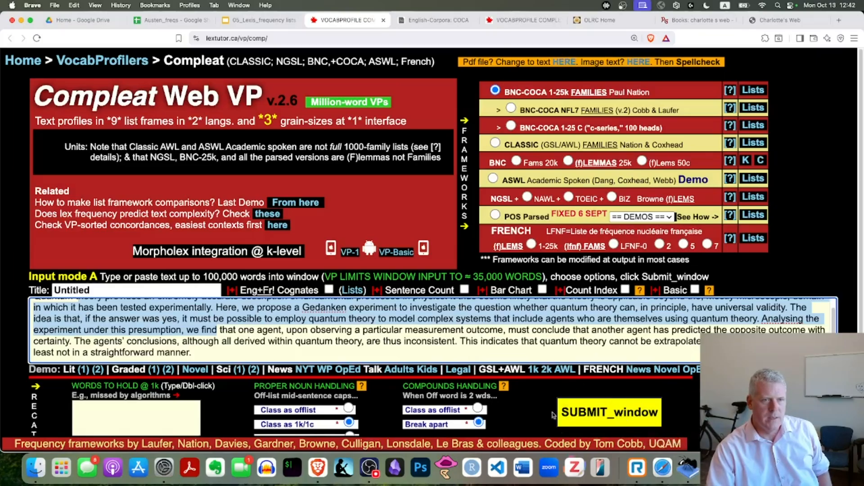
scroll(625, 425, down, 1)
click(624, 405)
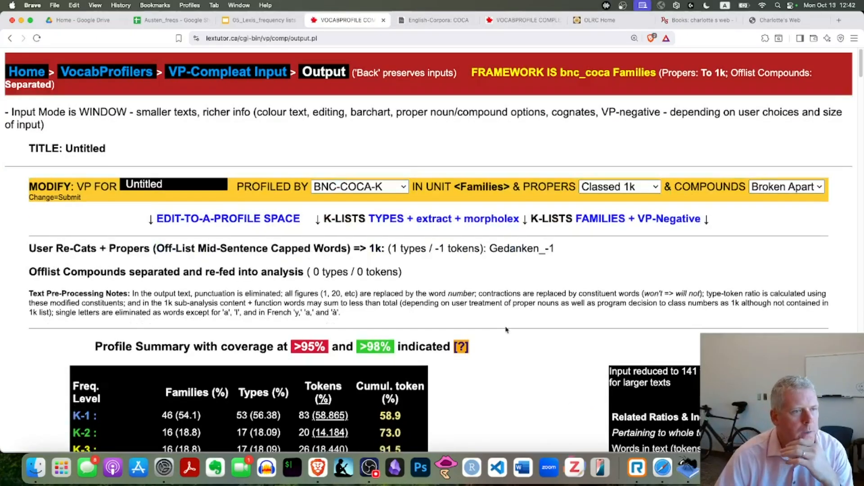
scroll(508, 331, down, 5)
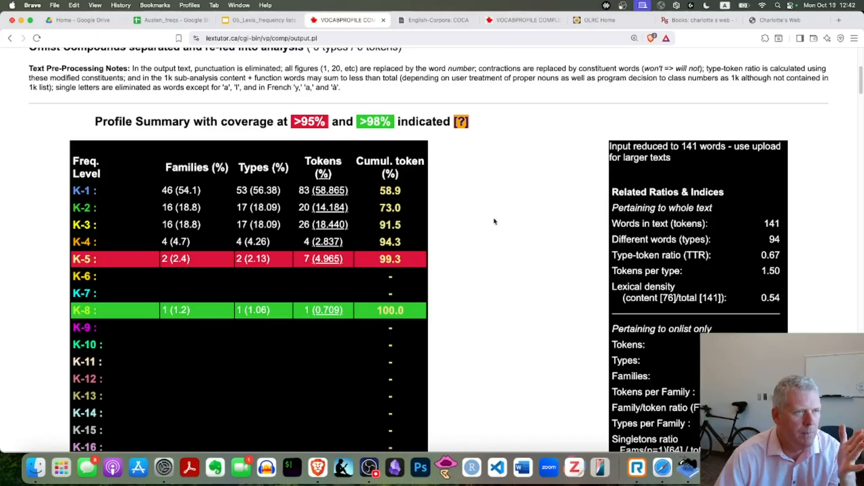
scroll(497, 221, down, 1)
scroll(499, 219, down, 1)
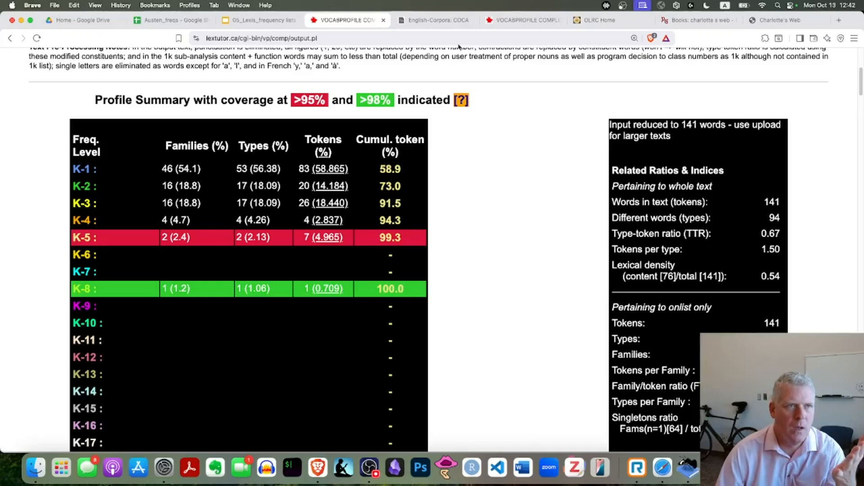
Step: Switch to the COCA text analysis, enlarge the page, and highlight the percentages for the 1-500 and 501-3000 frequency ranges
click(446, 20)
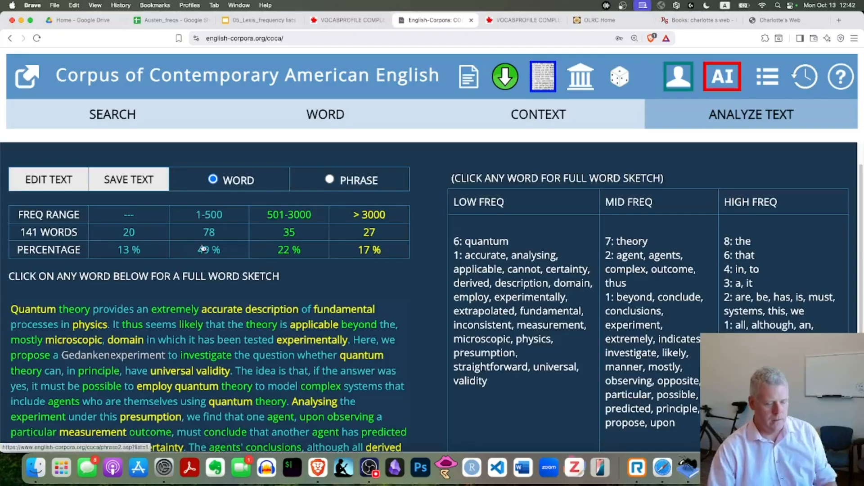
key(super+equal)
key(super+equal)
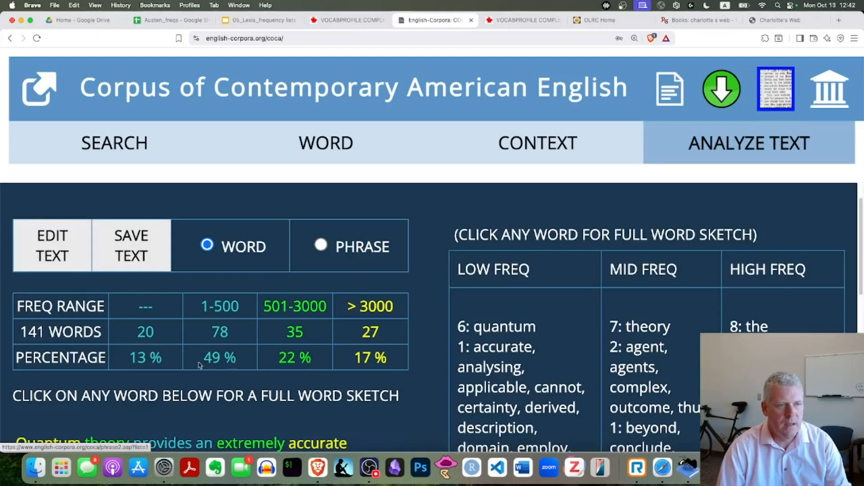
scroll(233, 358, down, 8)
scroll(283, 356, up, 4)
scroll(283, 356, up, 3)
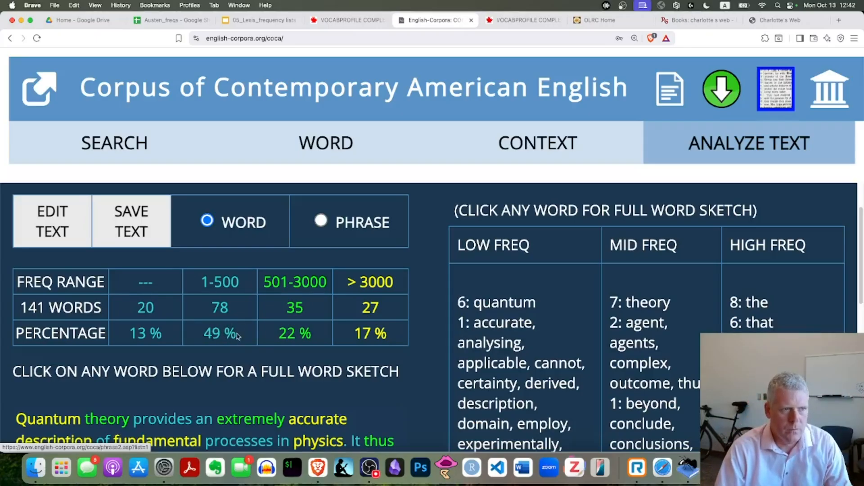
drag(237, 337, 197, 335)
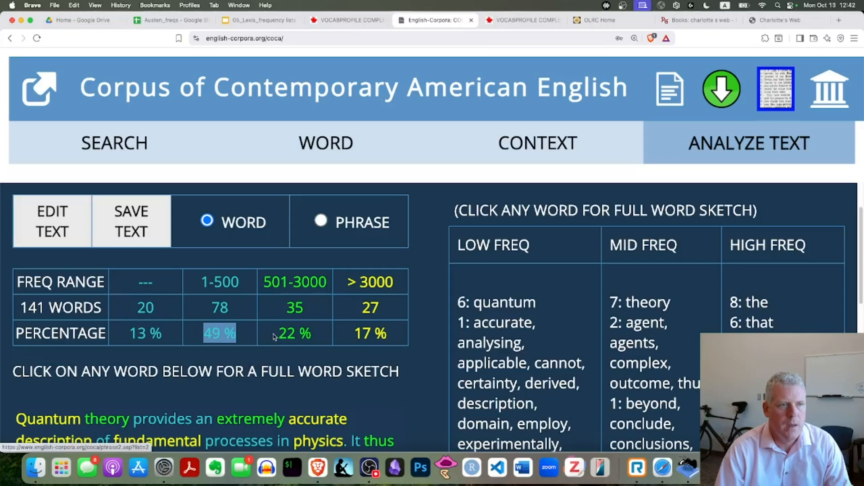
drag(315, 335, 279, 335)
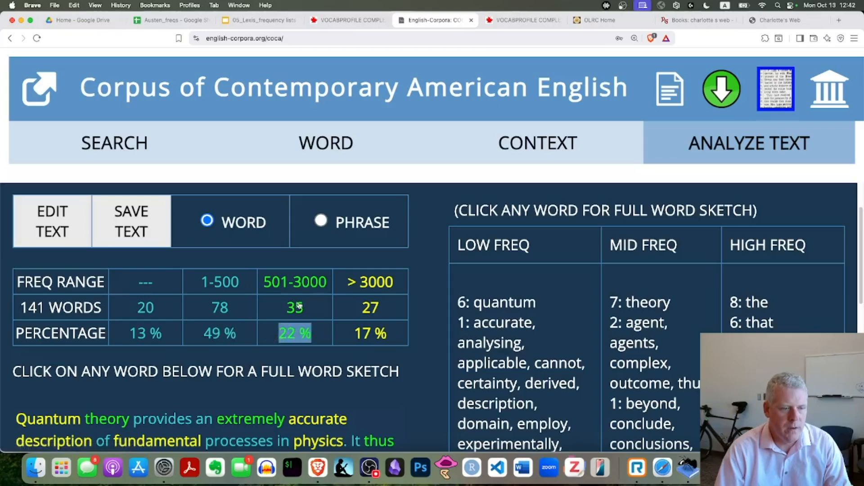
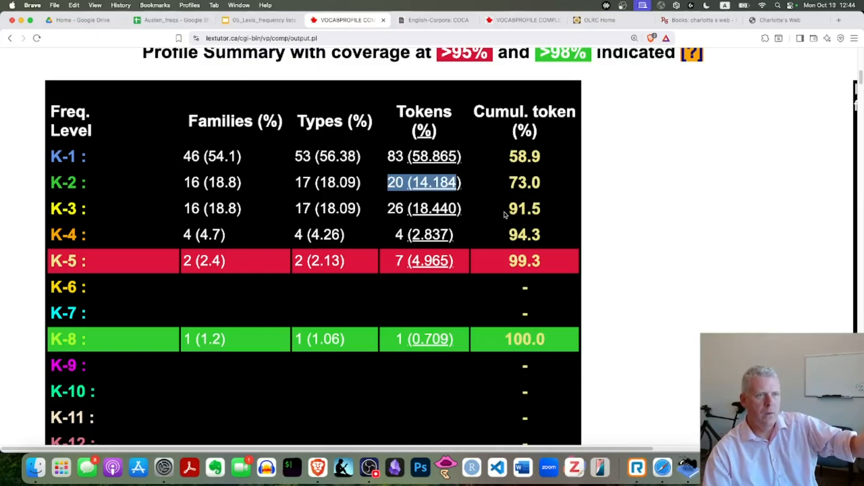
Step: Highlight the token counts and percentages for the K-3, K-4, K-5 and K-8 levels in the VocabProfile summary
drag(387, 210, 464, 209)
drag(397, 234, 459, 237)
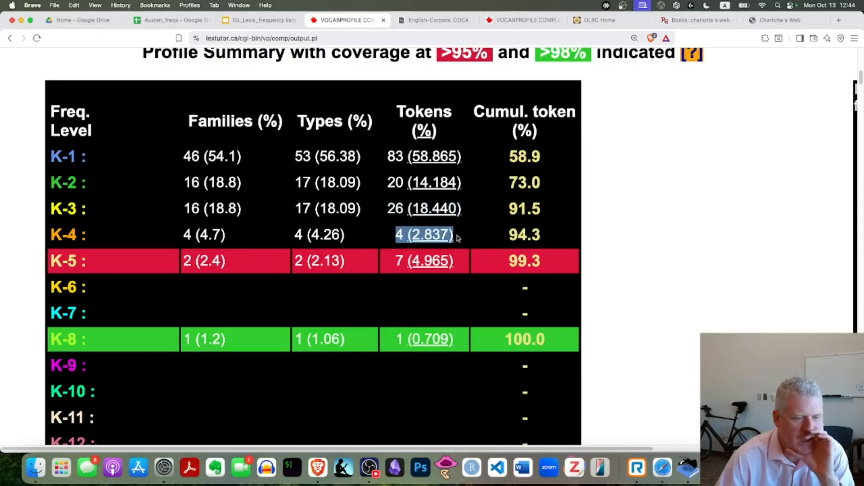
drag(398, 261, 456, 263)
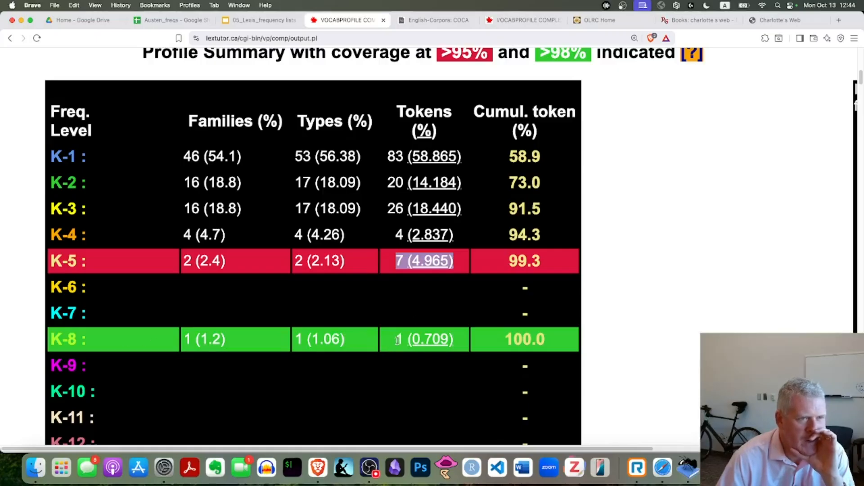
drag(398, 339, 462, 341)
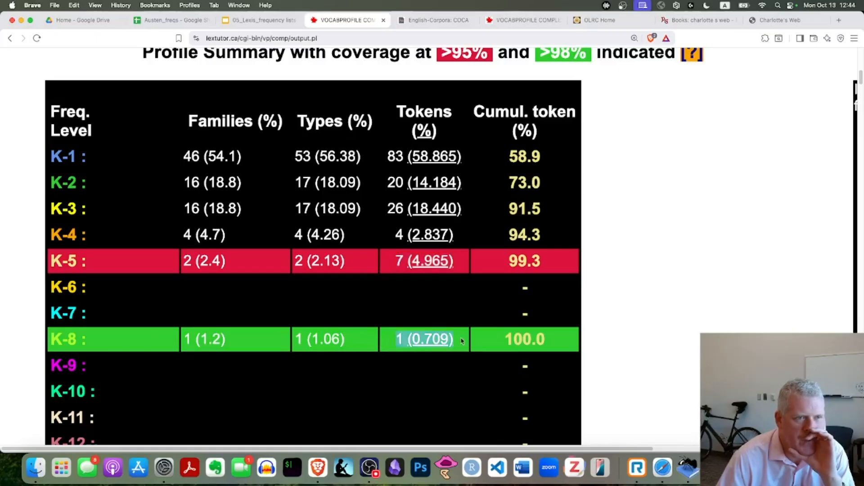
Step: Examine the Edit-to-a-Profile section, comparing the recategorized words, the editing text and the cumulative profile summary
scroll(440, 336, down, 15)
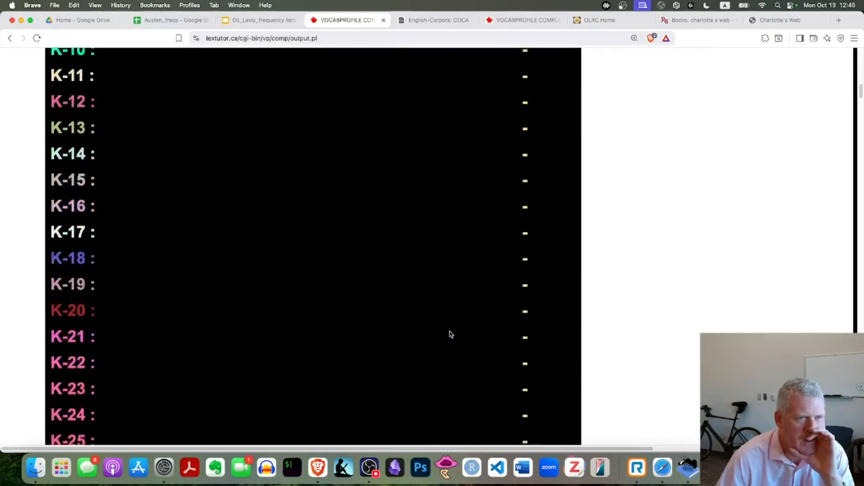
scroll(449, 331, down, 8)
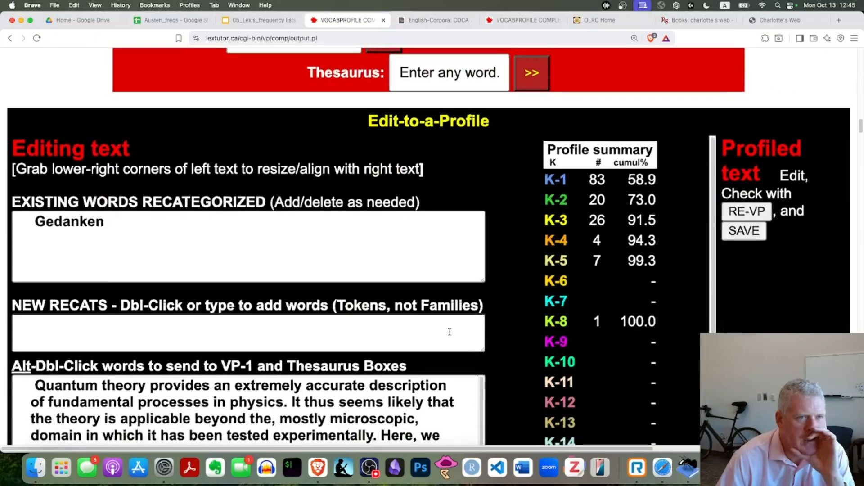
scroll(449, 332, down, 4)
scroll(449, 332, up, 3)
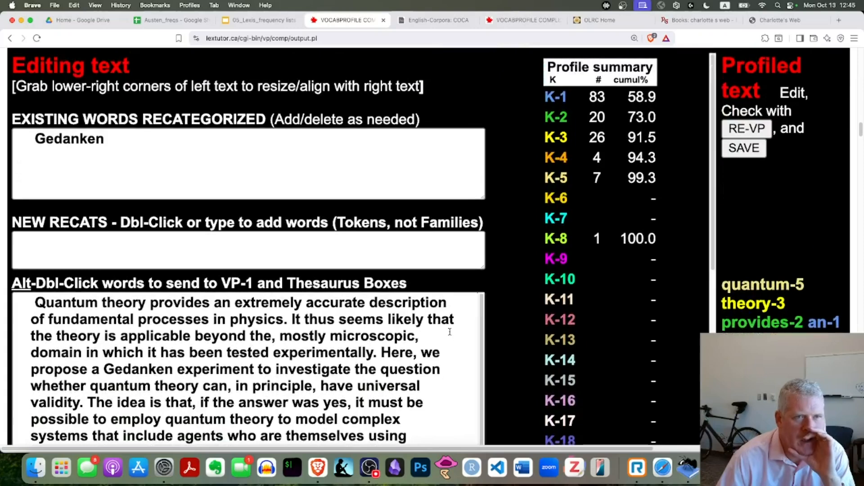
scroll(450, 332, down, 2)
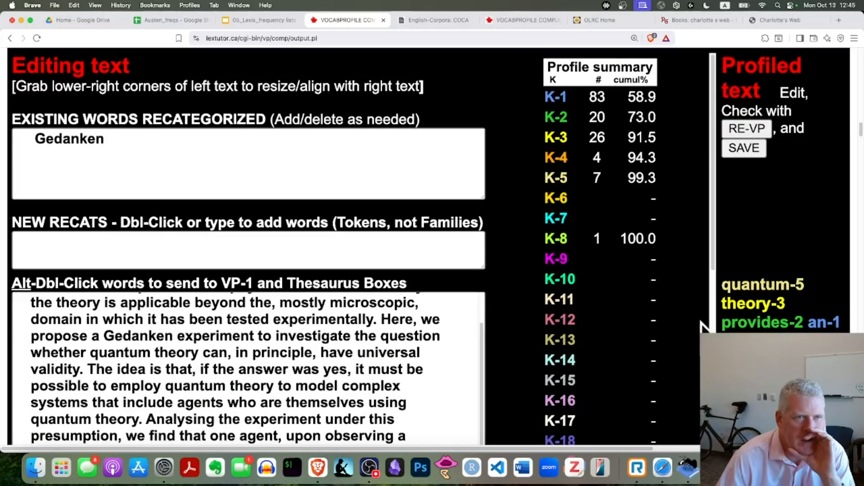
scroll(747, 315, down, 1)
scroll(747, 316, down, 2)
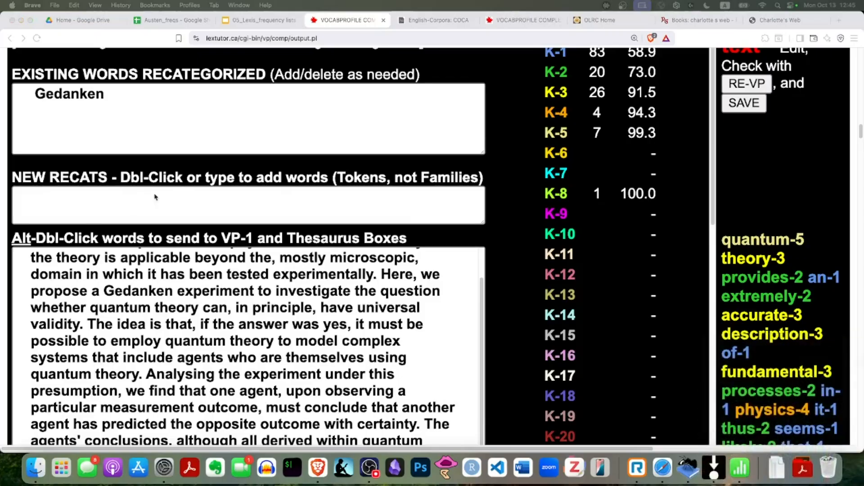
scroll(810, 233, down, 2)
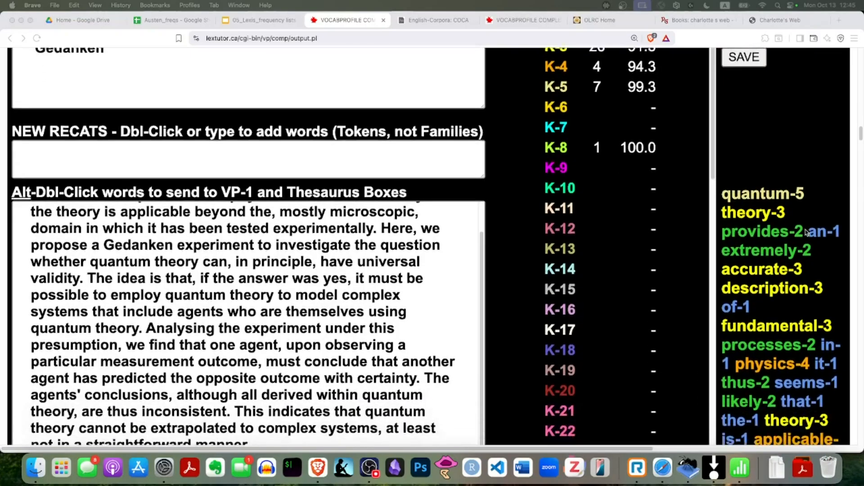
scroll(800, 239, up, 1)
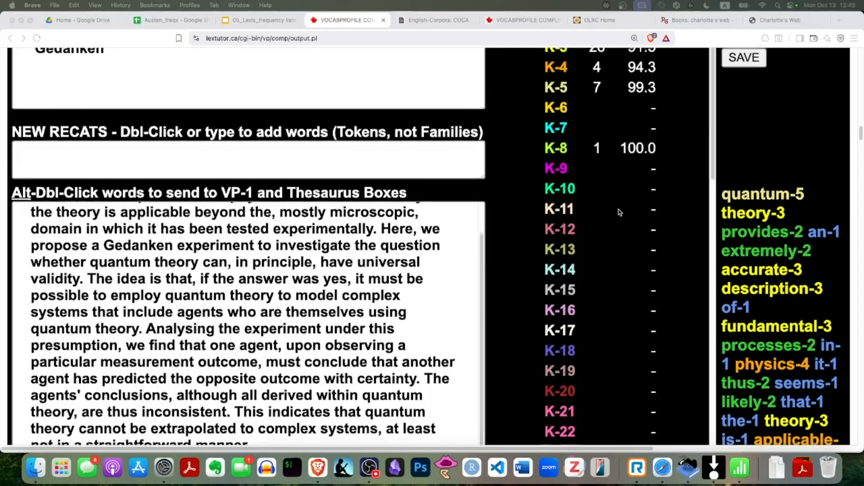
scroll(619, 212, up, 4)
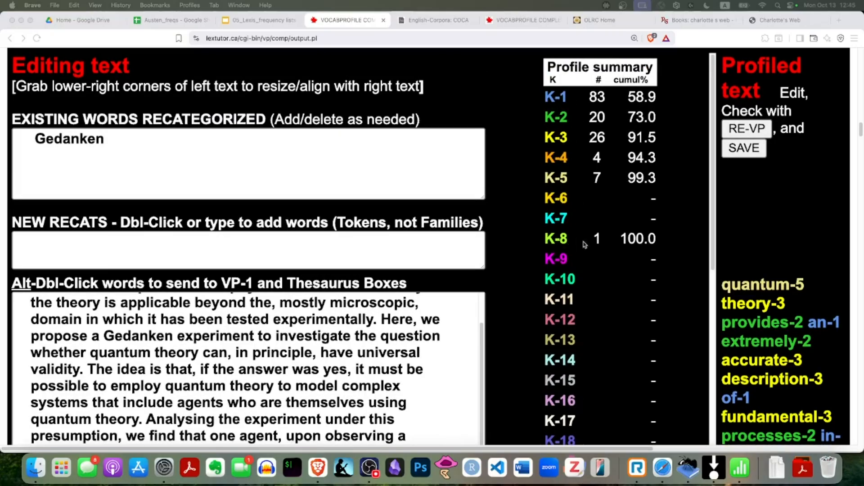
Step: Read through the colour-coded profiled text to its end, checking the k-level assigned to each word
scroll(806, 287, down, 10)
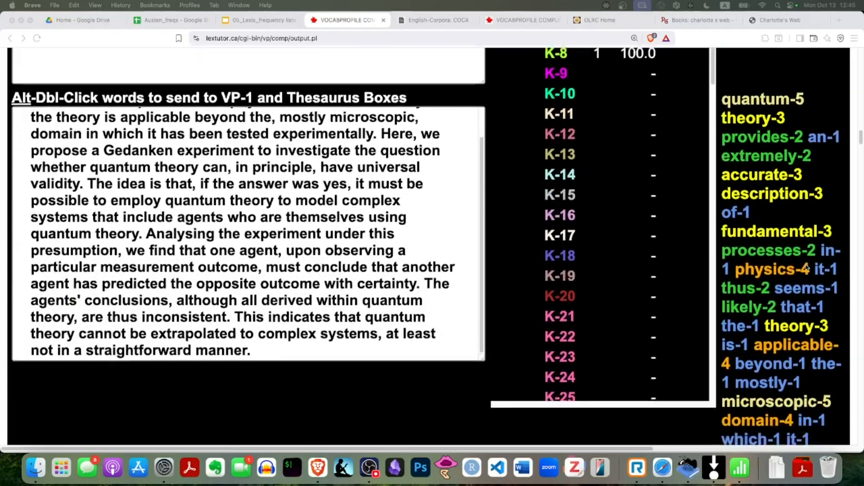
scroll(806, 267, down, 3)
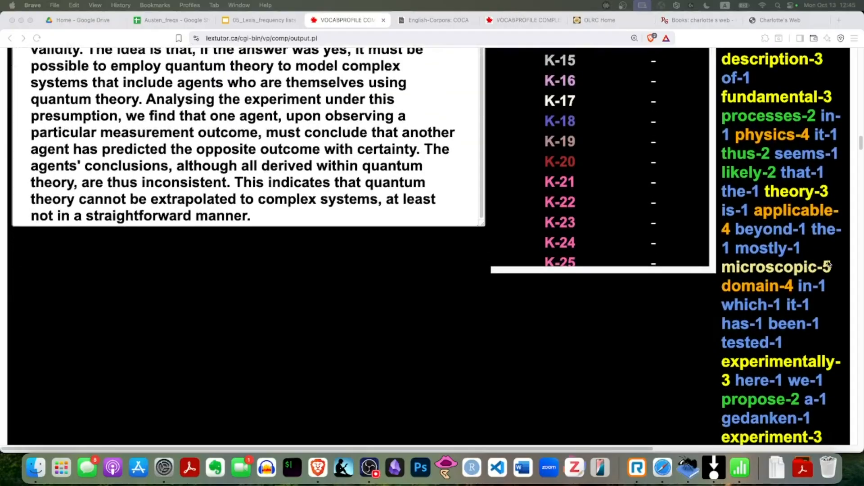
scroll(799, 265, down, 15)
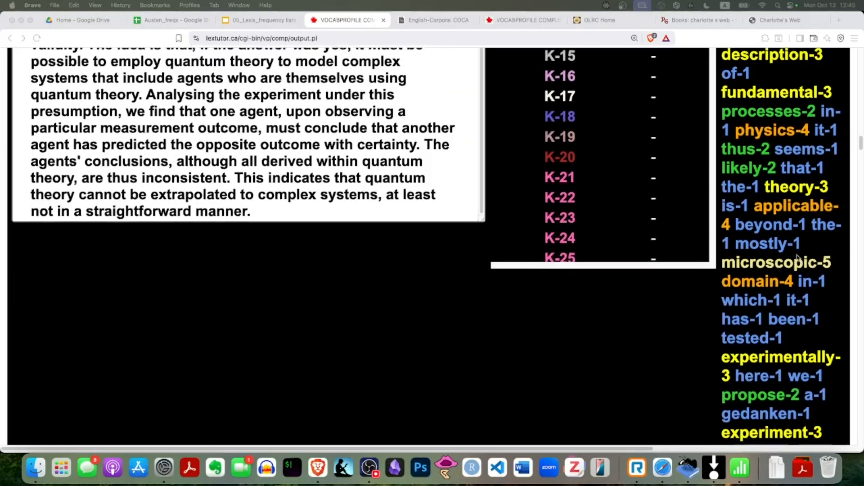
scroll(798, 258, down, 3)
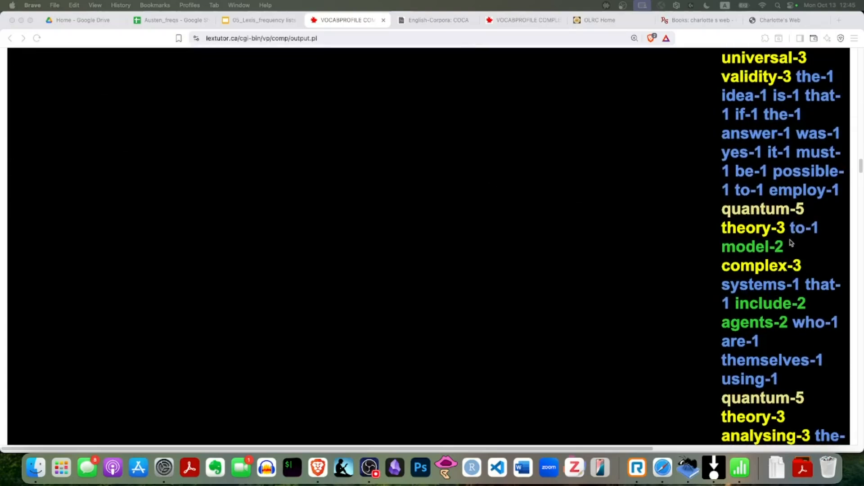
scroll(741, 243, down, 4)
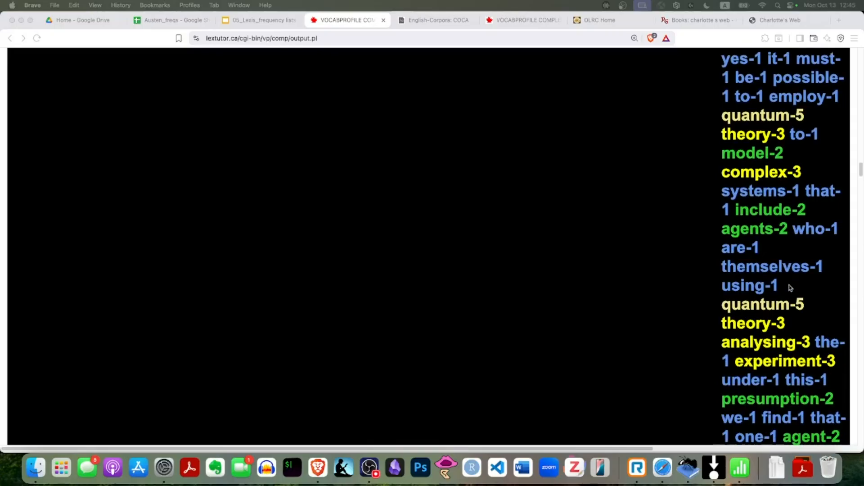
scroll(798, 269, down, 15)
scroll(801, 269, down, 15)
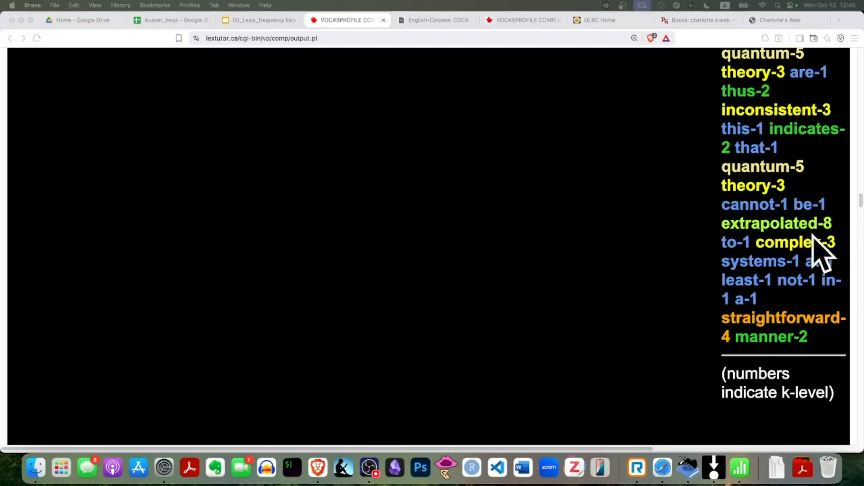
Step: Reduce the page zoom of the VocabProfile output to 150%, and shrink the COCA text analysis page as well
scroll(821, 252, up, 20)
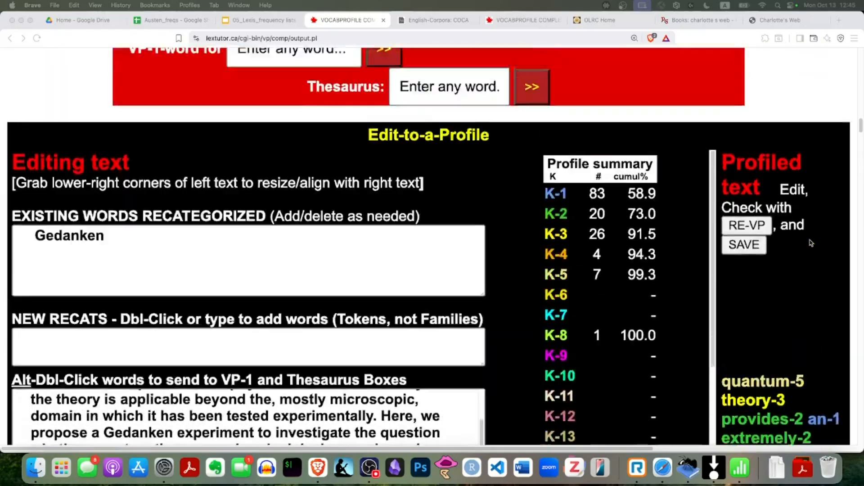
scroll(811, 243, up, 15)
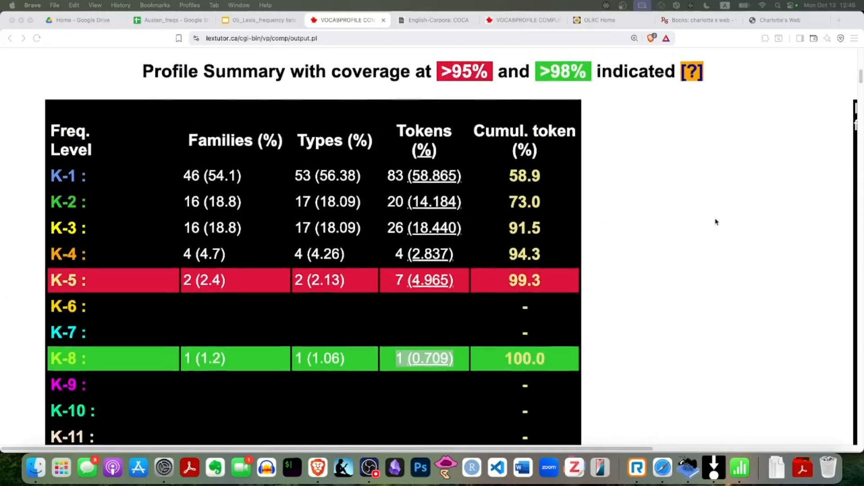
scroll(716, 221, up, 10)
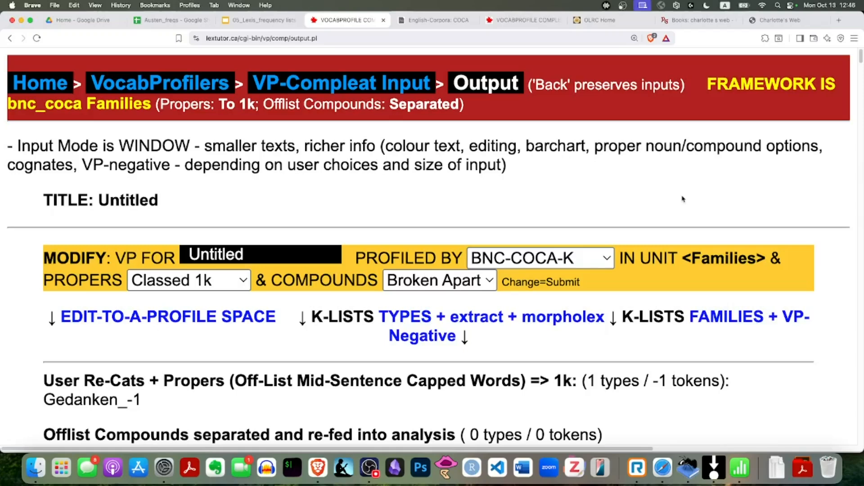
key(super+minus)
key(super+minus)
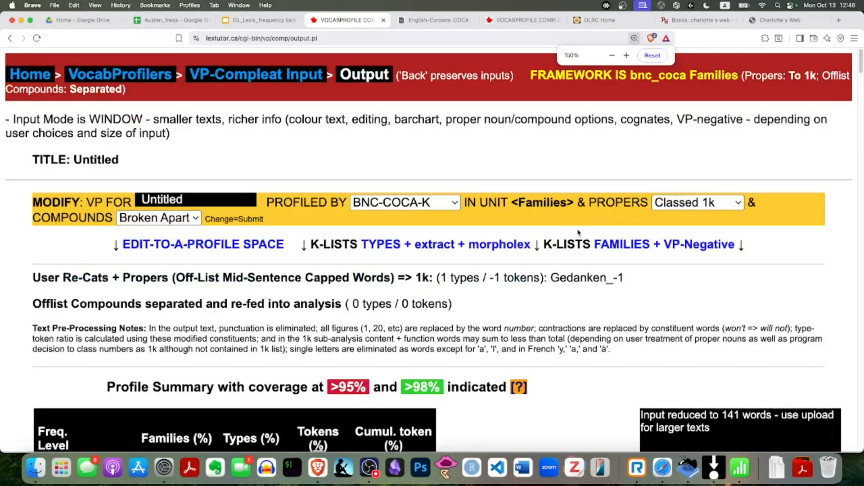
scroll(578, 233, down, 5)
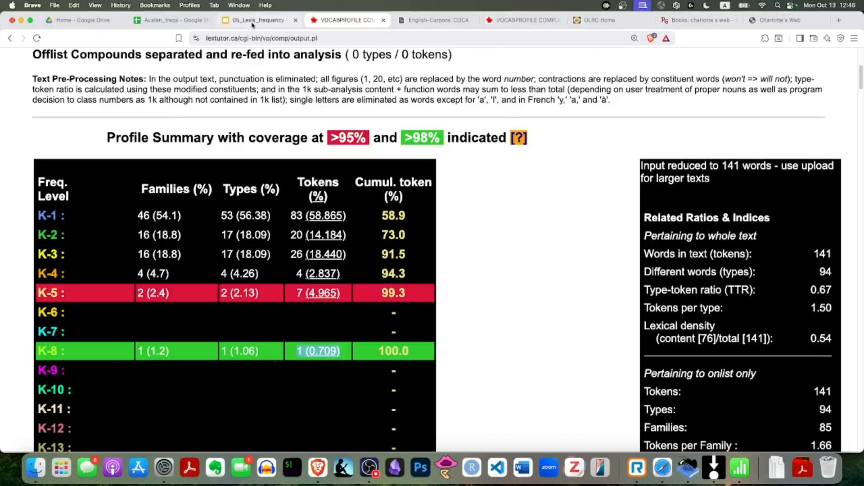
click(434, 20)
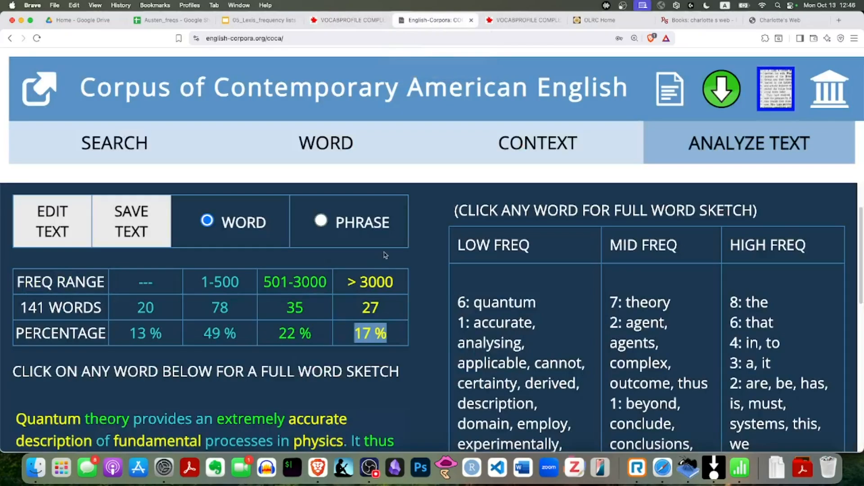
key(super+minus)
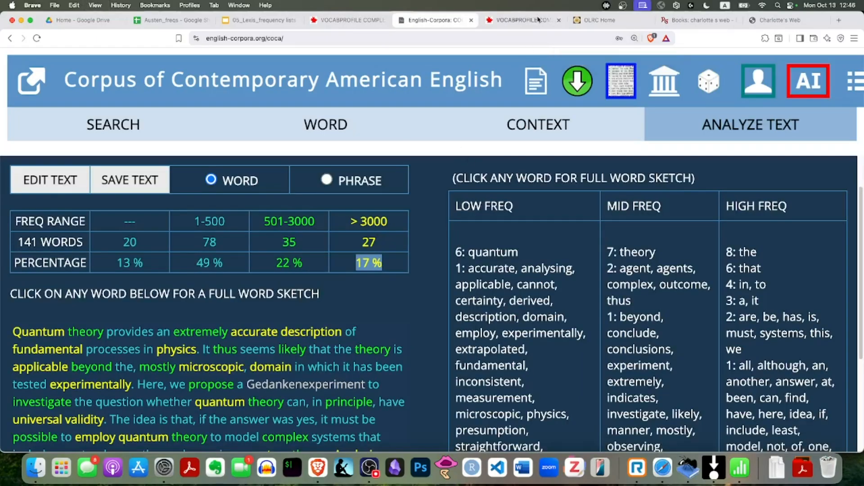
Step: Switch to the Charlotte's Web PDF and skim it from the cover through the opening chapter, "Before Breakfast"
click(620, 26)
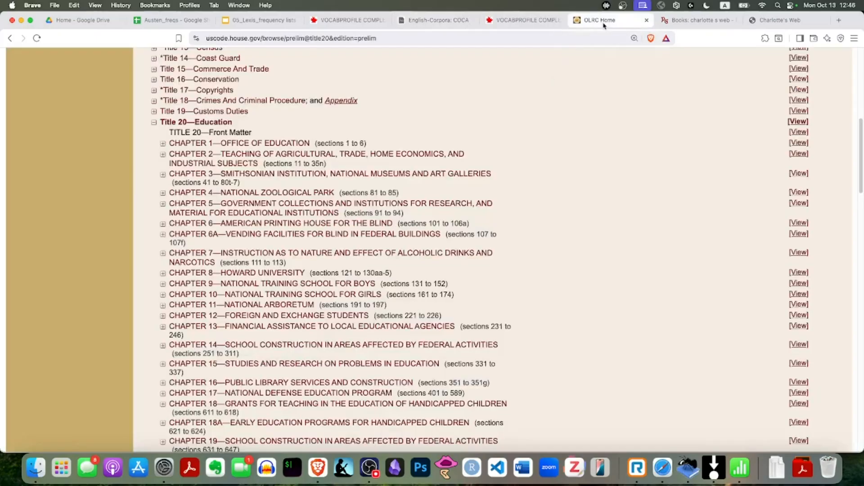
click(781, 22)
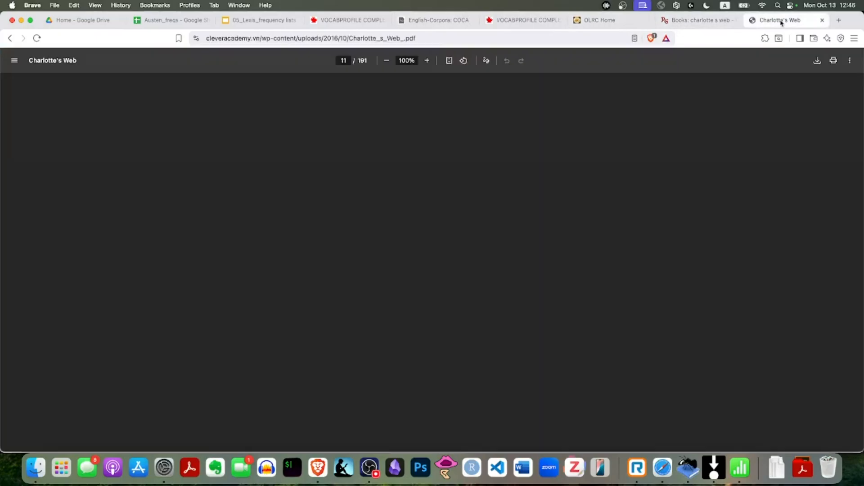
click(703, 23)
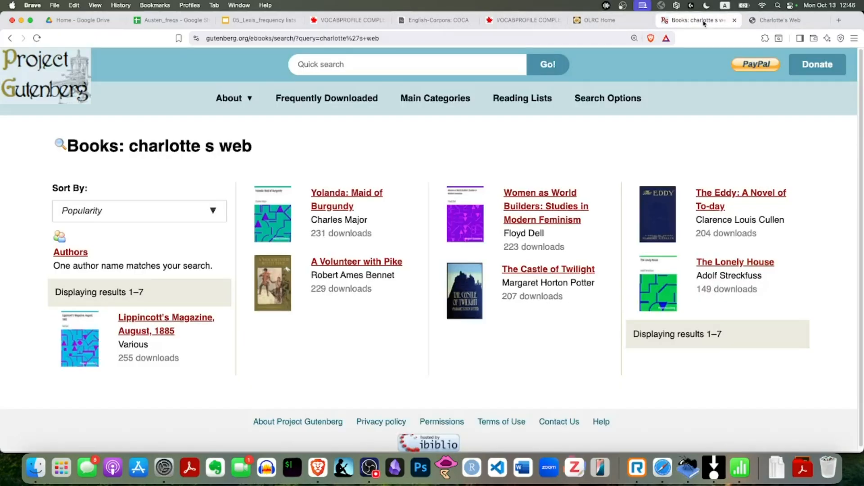
key(super+grave)
click(779, 21)
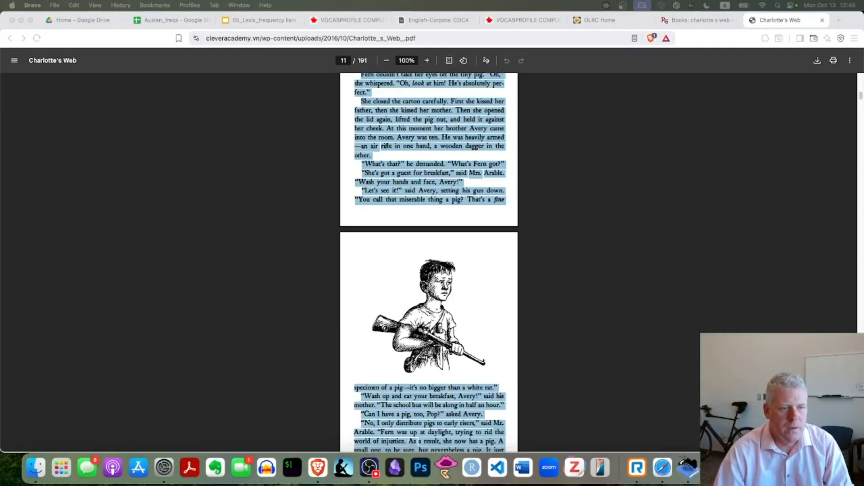
key(Home)
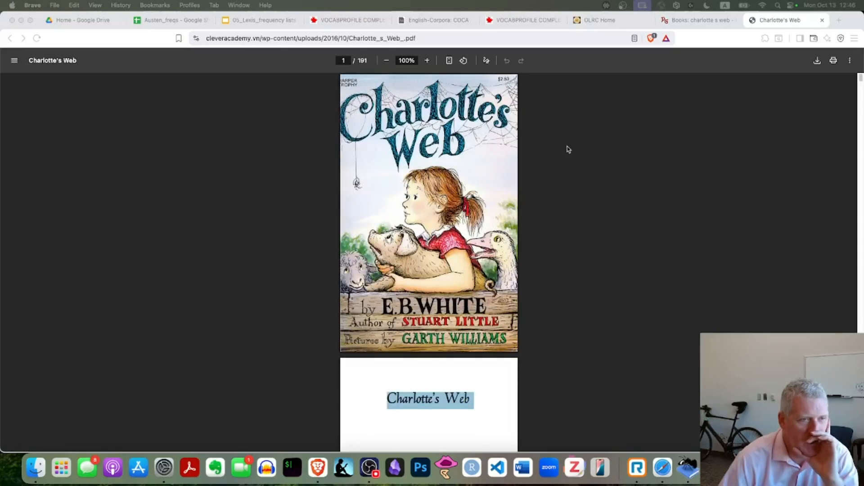
scroll(567, 233, down, 5)
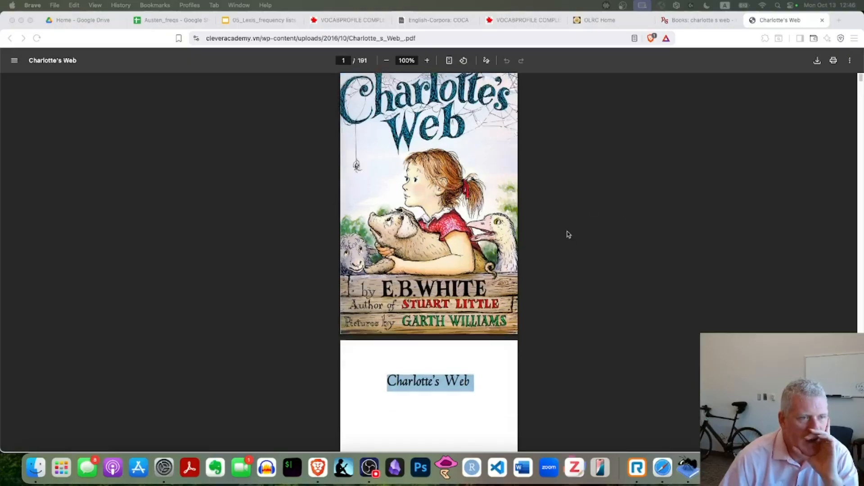
scroll(568, 234, down, 20)
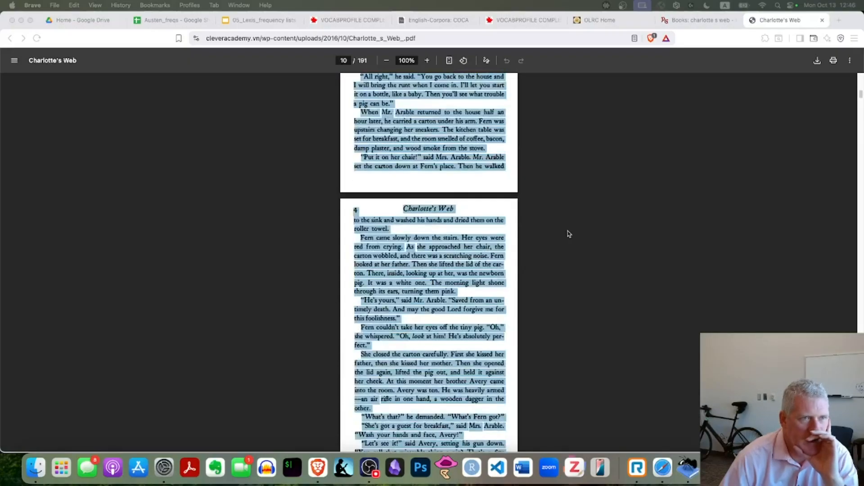
scroll(568, 234, up, 5)
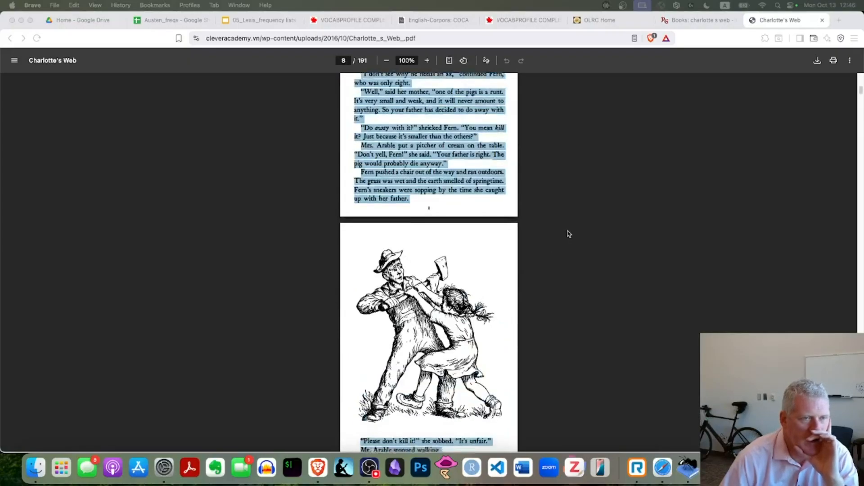
scroll(568, 233, down, 9)
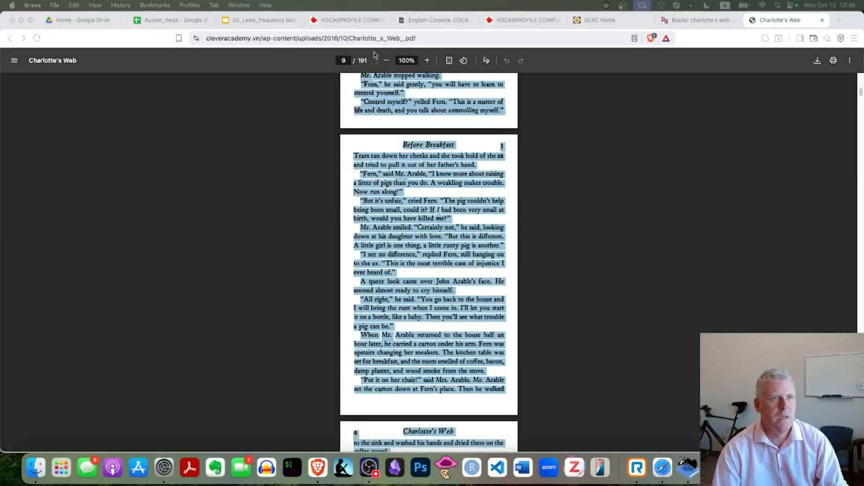
Step: Switch to COCA and run a new text analysis on the clipboard text about quantum theory
click(435, 24)
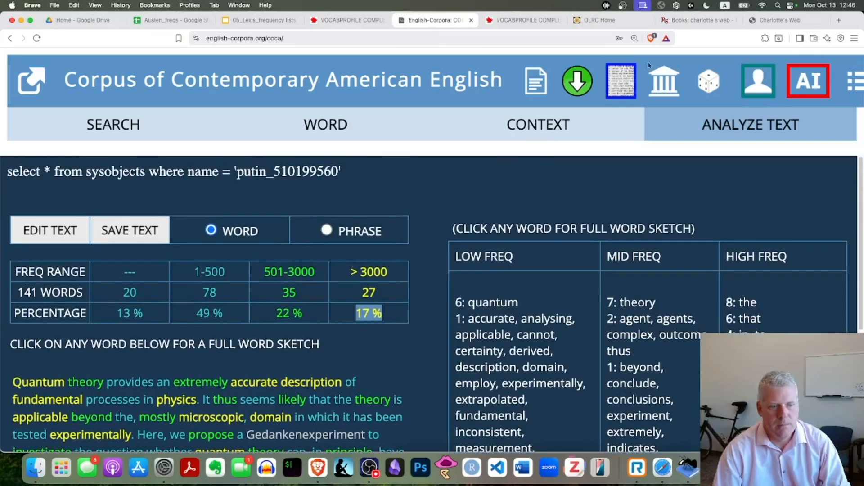
click(623, 83)
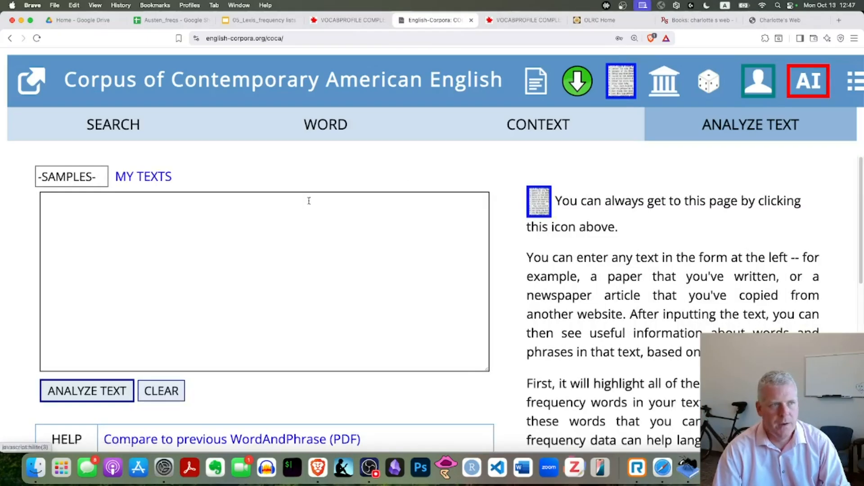
click(227, 216)
key(super+v)
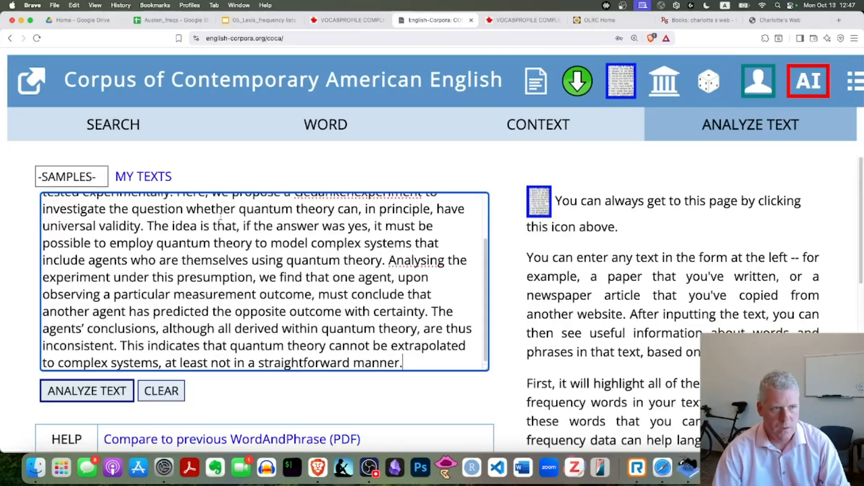
click(82, 388)
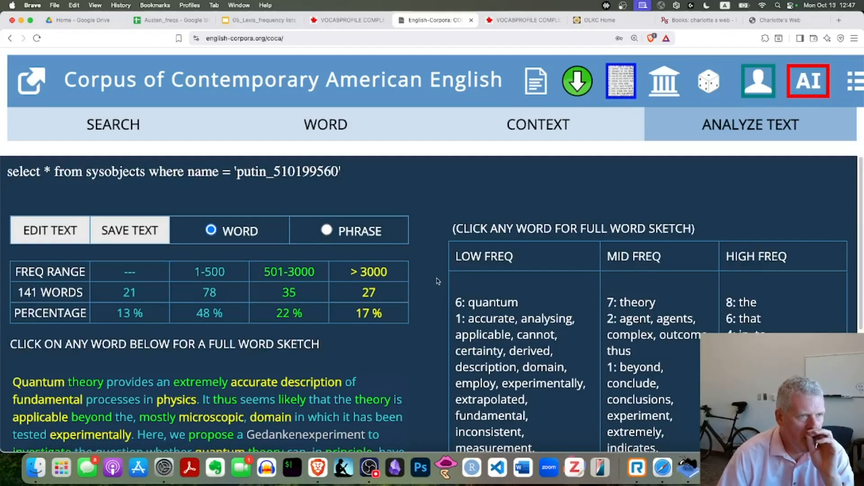
Step: Reload the COCA site from its search page and open an empty text analysis form
click(119, 129)
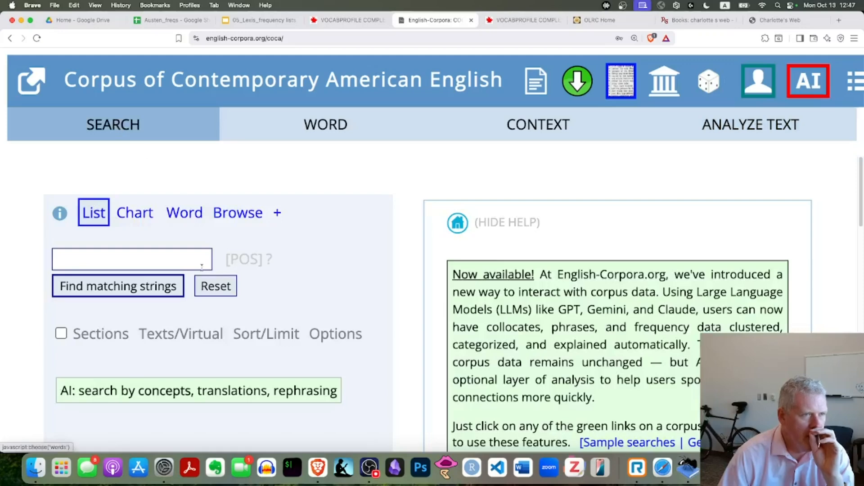
click(37, 39)
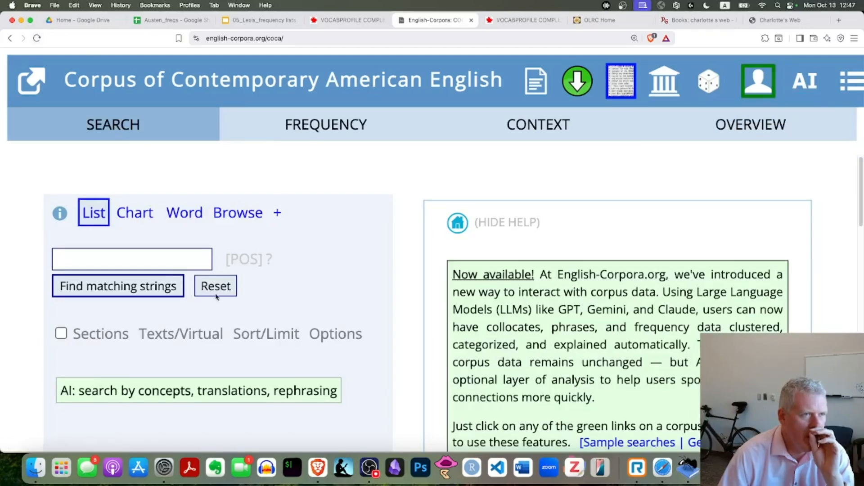
click(624, 88)
click(268, 209)
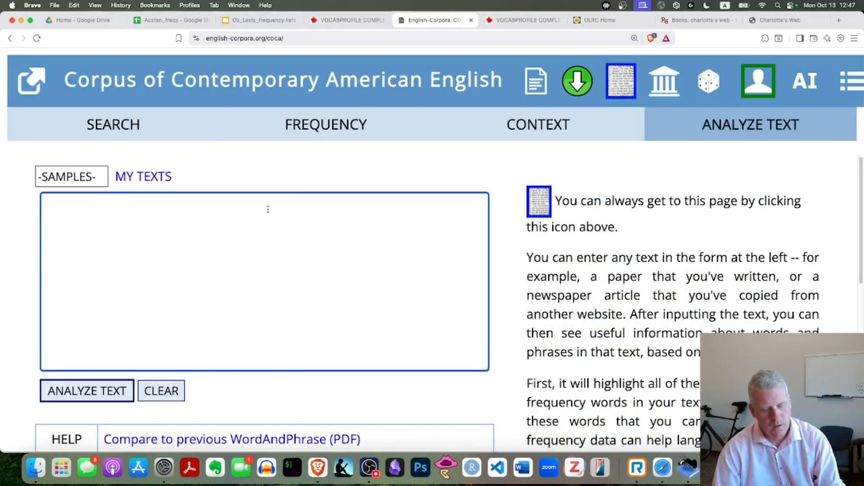
text(Quantum theory provides an extremely accurate description of fundamental processes in physics. It thus seems likely that the theory is applicable beyond the, mostly microscopic, domain in which it has been tested experimentally. Here, we propose a Gedankenexperiment to investigate the question whether quantum theory can, in principle, have universal validity. The idea is that, if the answer was yes, it must be possible to employ quantum theory to model complex systems that include agents who are themselves using quantum theory. Analysing the experiment under this presumption, we find that one agent, upon observing a particular measurement outcome, must conclude that another agent has predicted the opposite outcome with certainty. The agents' conclusions, although all derived within quantum theory, are thus inconsistent. This indicates that quantum theory cannot be extrapolated to complex systems, at least not in a straightforward manner.)
scroll(298, 272, up, 3)
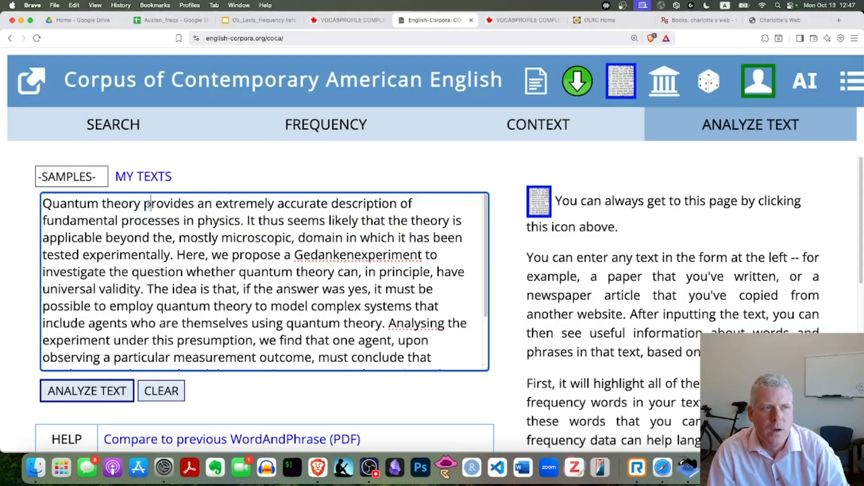
drag(149, 205, 412, 130)
Step: Copy the selected Charlotte's Web text from the PDF and replace the quantum theory text in COCA's analysis form with it
click(767, 19)
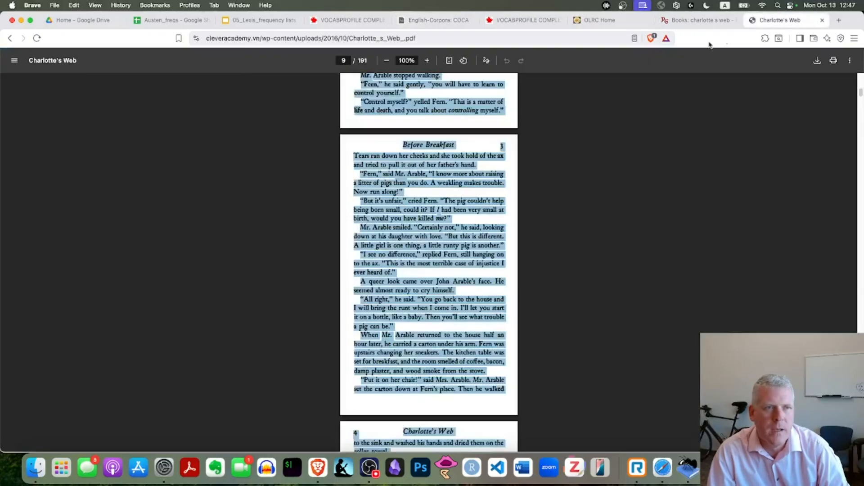
right_click(423, 227)
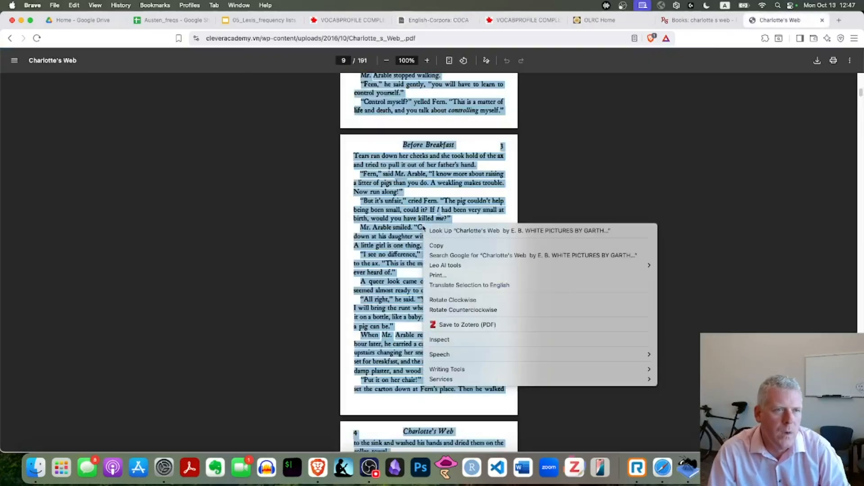
click(435, 246)
click(434, 19)
click(156, 219)
key(super+a)
key(BackSpace)
key(super+v)
Step: Check the beginning of the pasted Charlotte's Web text and analyze it
key(super+Up)
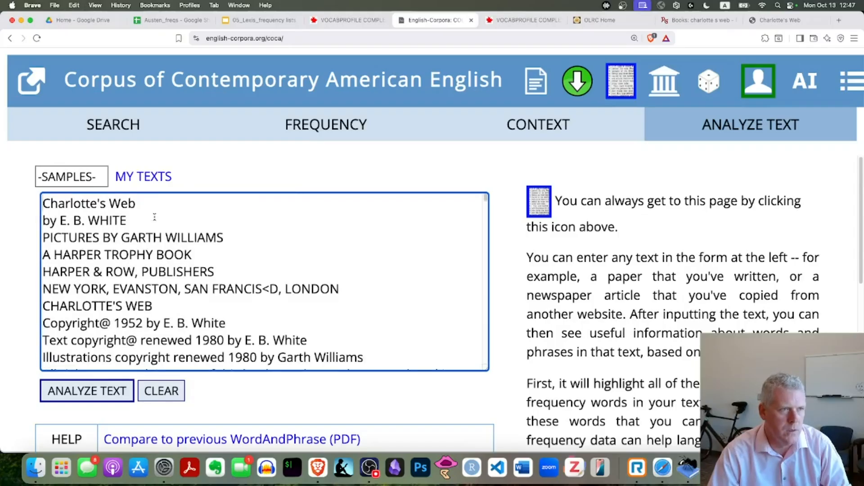
drag(140, 204, 40, 194)
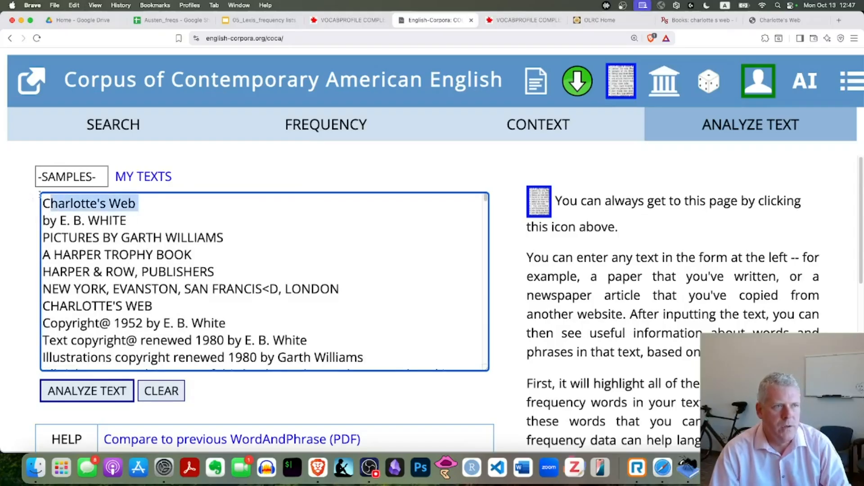
click(83, 394)
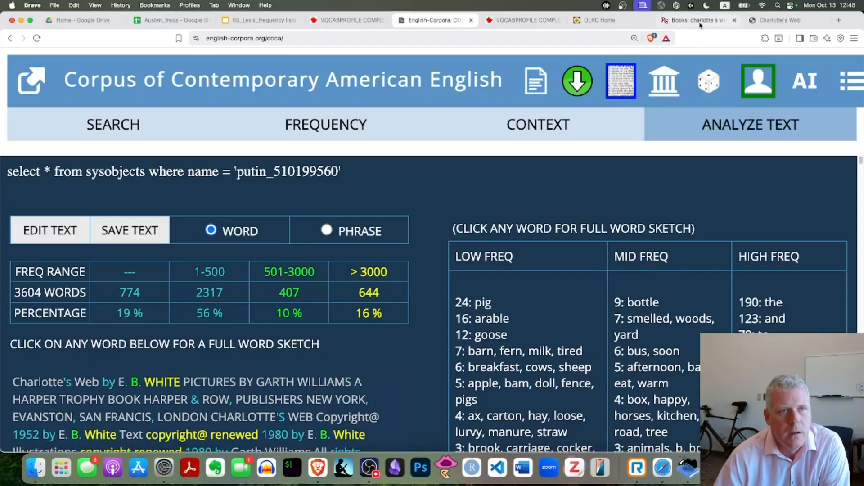
Step: Switch to the United States Code website, view the top of its page enlarged, and glance at the separate Title 20, Chapter 2 window
click(605, 21)
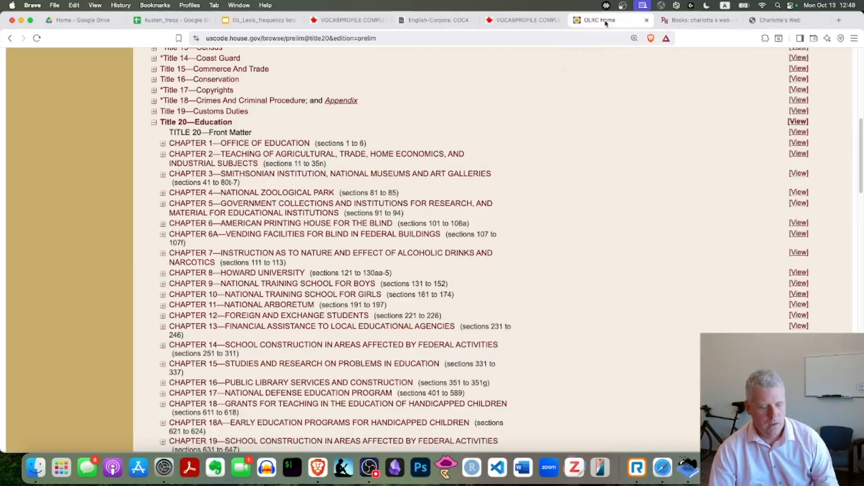
click(652, 135)
scroll(592, 200, up, 8)
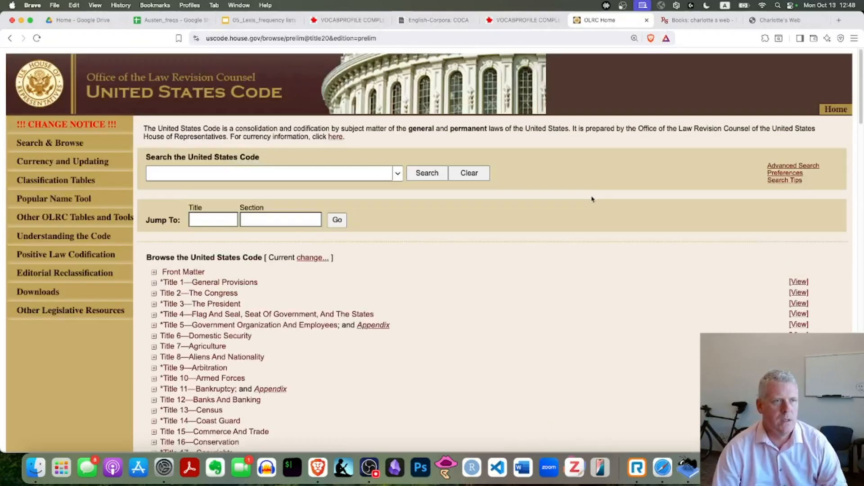
key(super+equal)
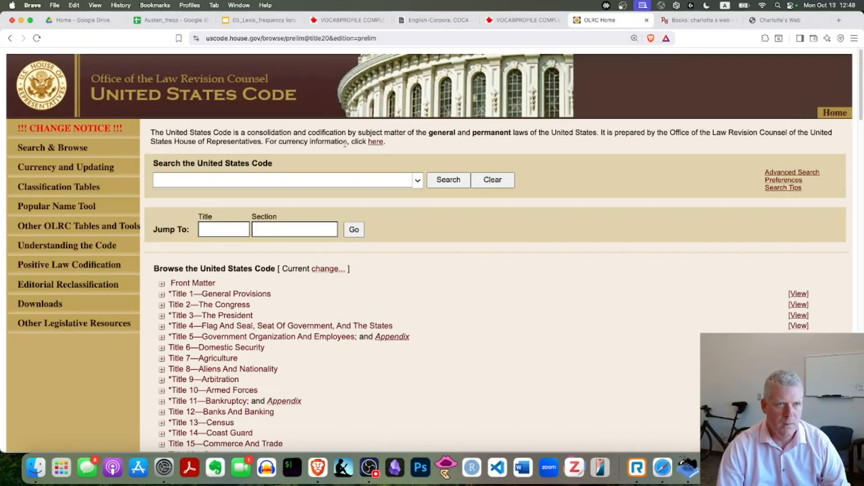
key(super+grave)
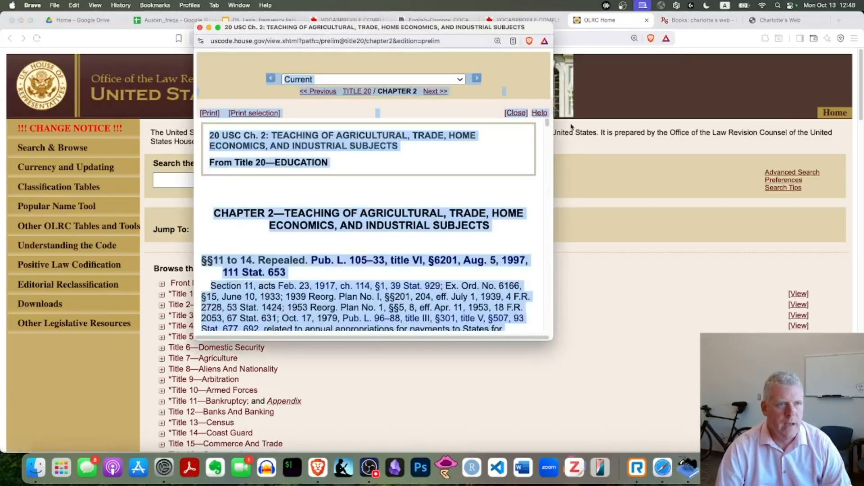
click(584, 294)
Step: Enlarge the United States Code page to 200%, find Chapter 2 under Title 20—Education, and bring up the window with its selected text
scroll(446, 338, down, 4)
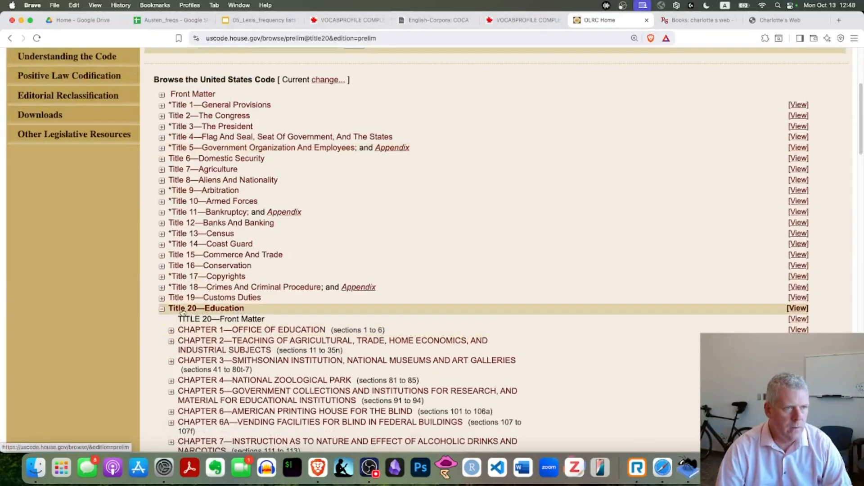
key(super+equal)
key(super+equal)
key(super+equal)
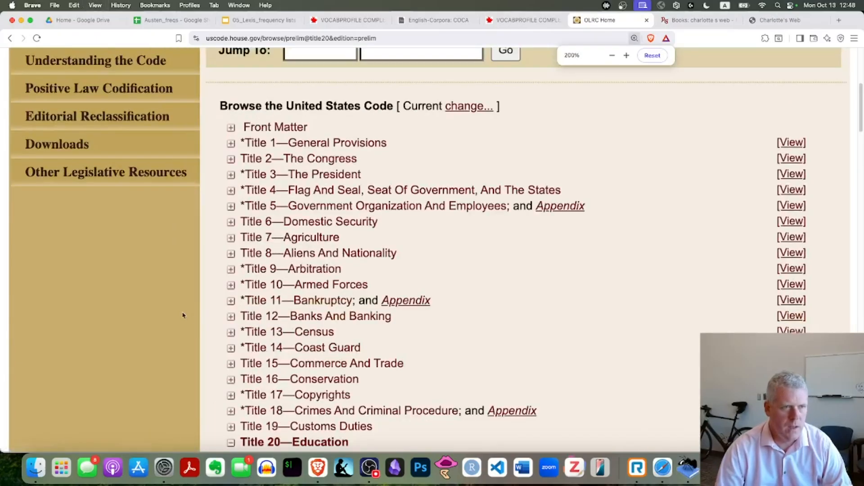
scroll(374, 316, down, 5)
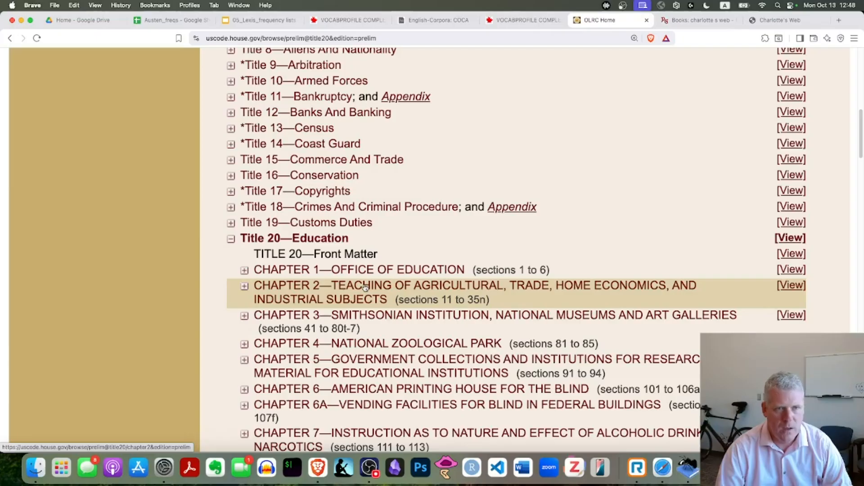
click(365, 287)
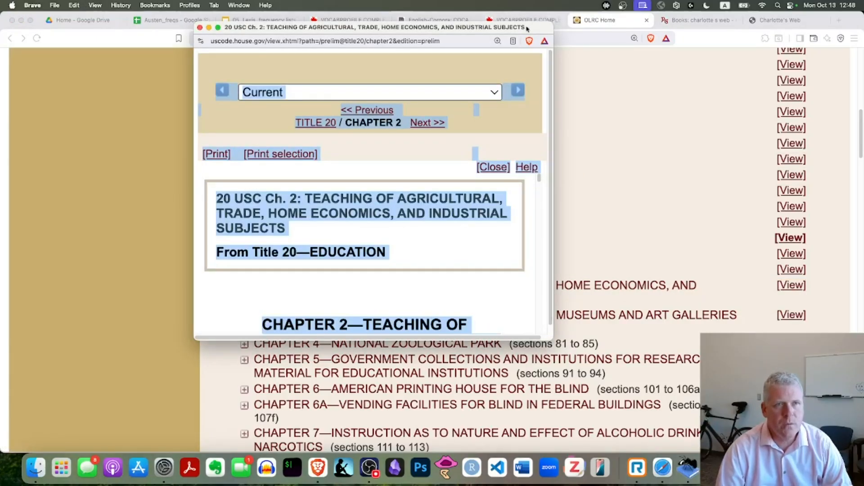
drag(528, 28, 526, 68)
Step: Paste the Title 20, Chapter 2 text into a new COCA text analysis, check its beginning, and analyze it
click(434, 20)
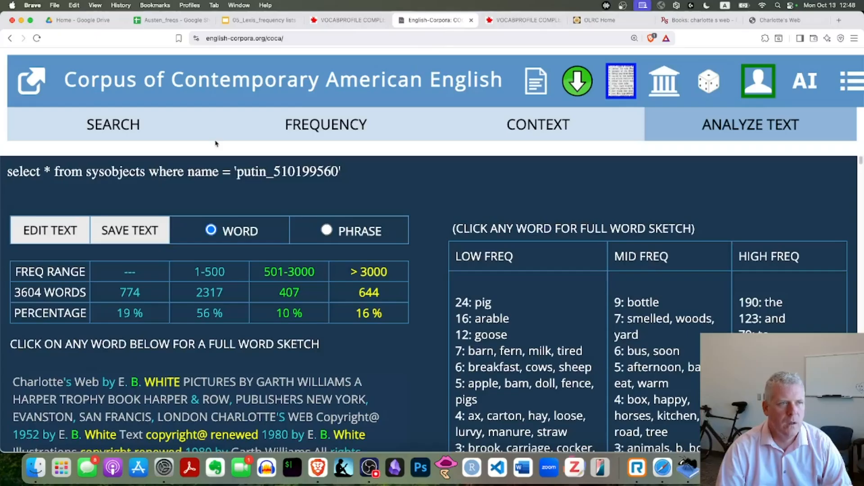
click(620, 88)
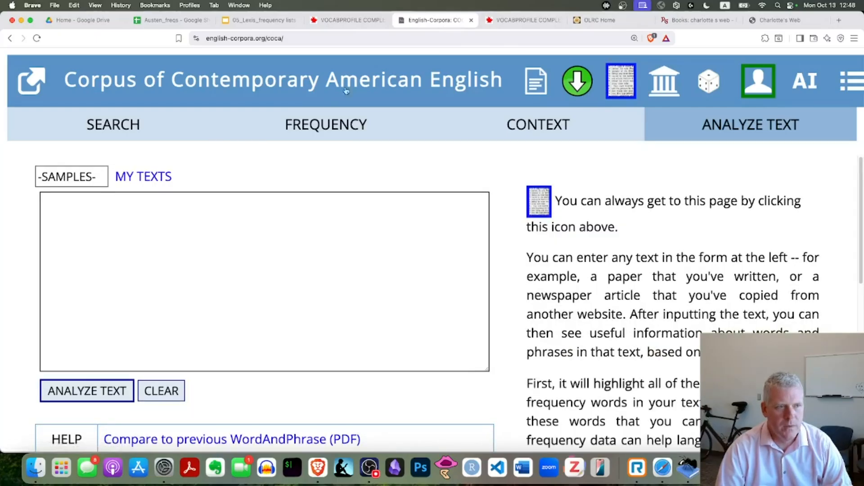
click(103, 233)
key(super+v)
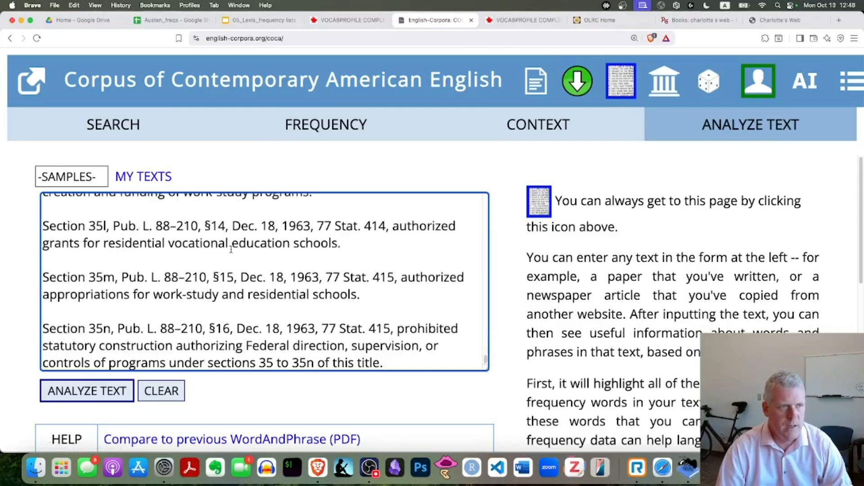
key(super+Up)
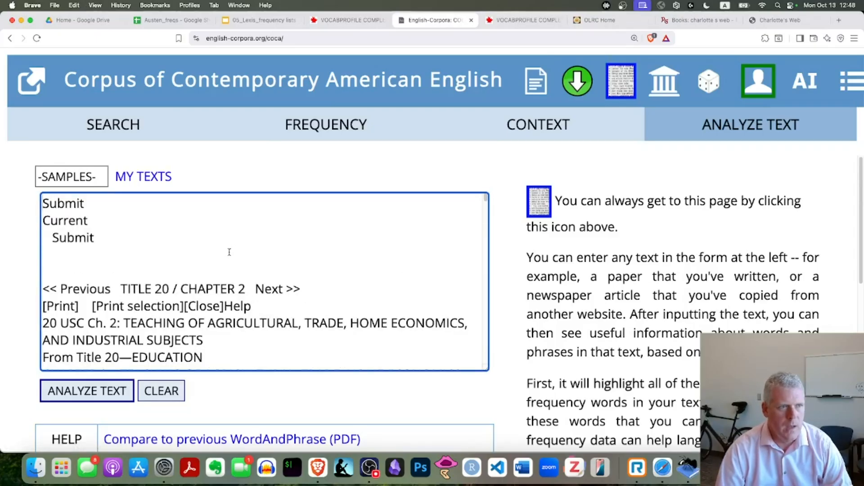
drag(121, 289, 195, 299)
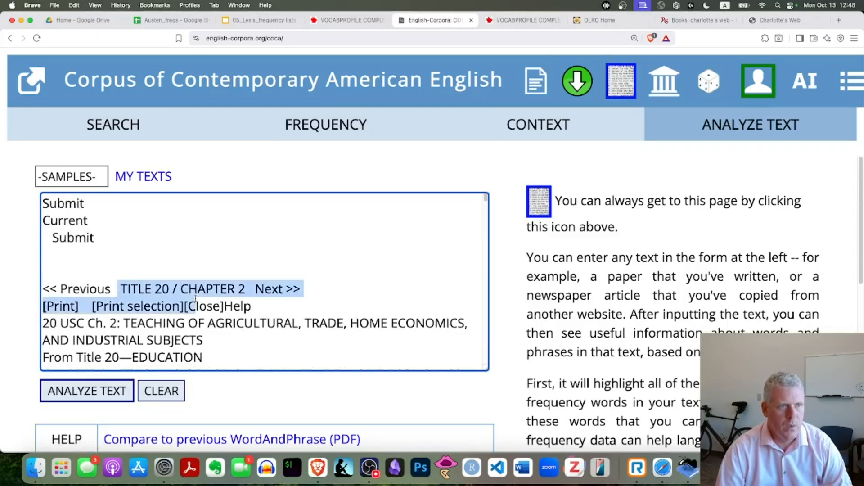
click(88, 398)
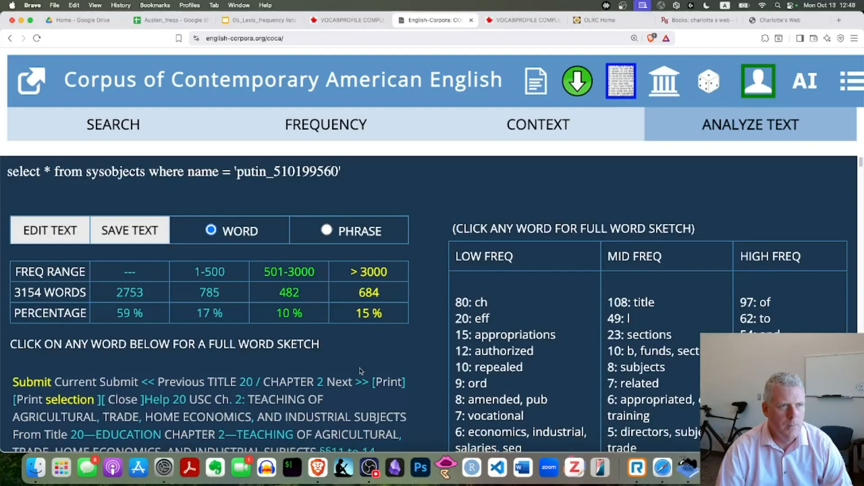
Step: Examine the frequency-range percentages, word lists and colour-coded text of the analyzed statute
scroll(321, 338, down, 1)
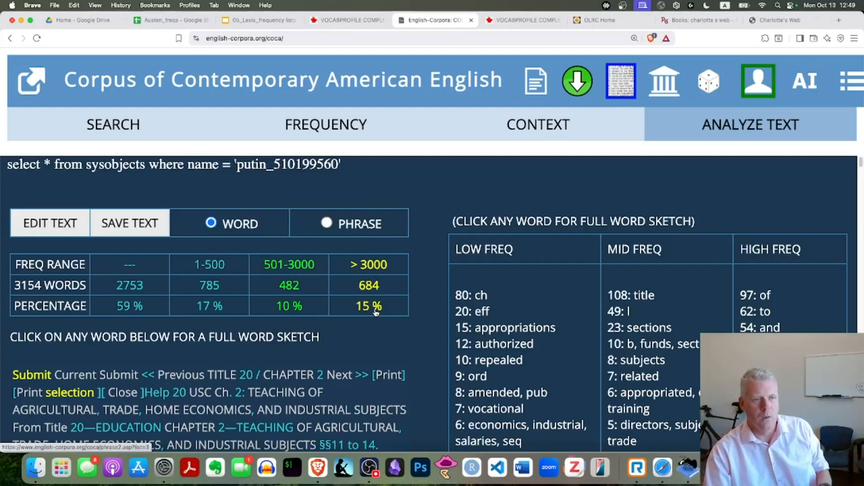
scroll(326, 325, down, 10)
scroll(325, 325, down, 5)
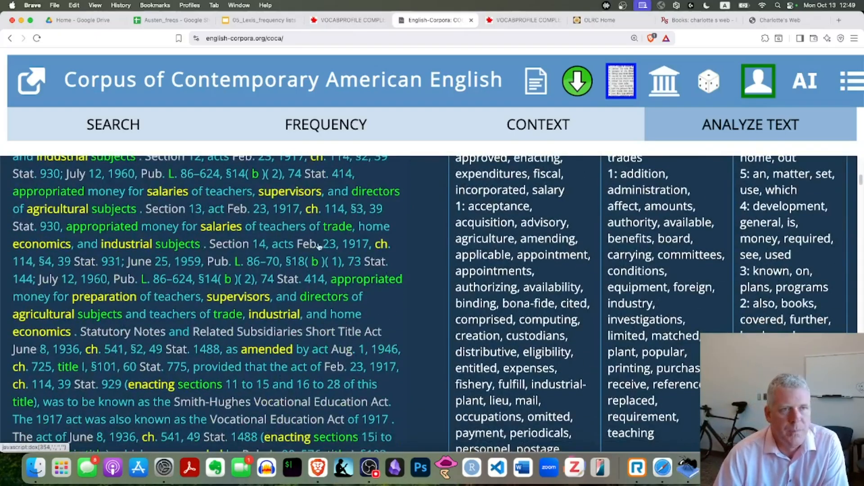
scroll(311, 247, up, 15)
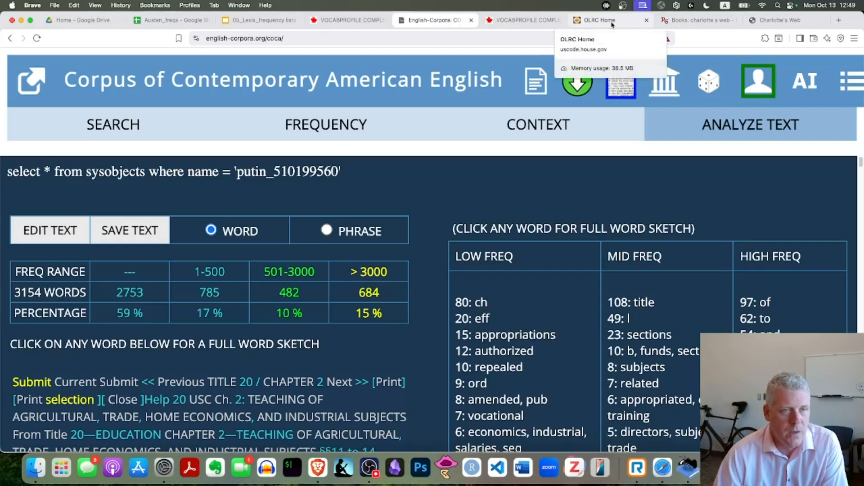
Step: Switch to the 05_Lexis_frequency lists presentation and show slide 17, "Practice 2: L2 English homework"
click(767, 21)
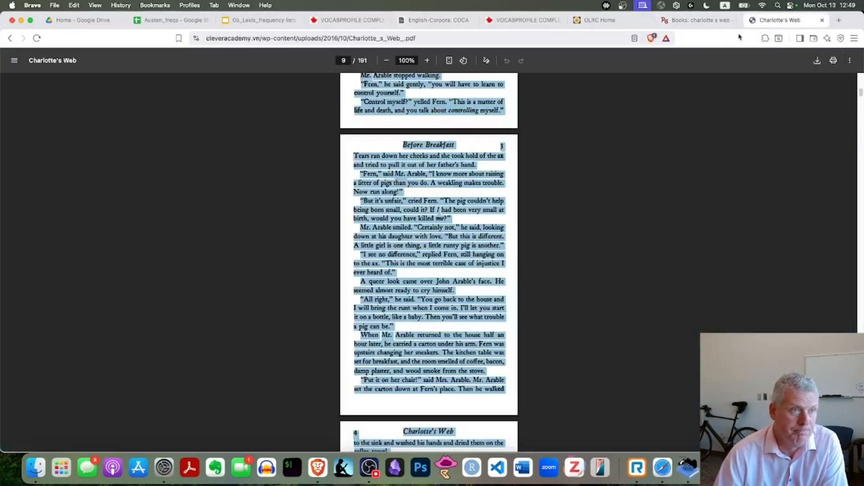
click(261, 20)
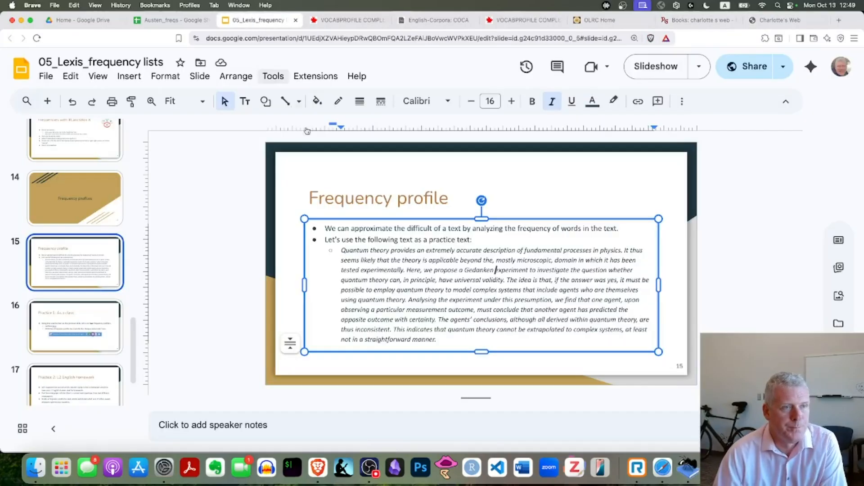
scroll(77, 246, down, 2)
click(71, 306)
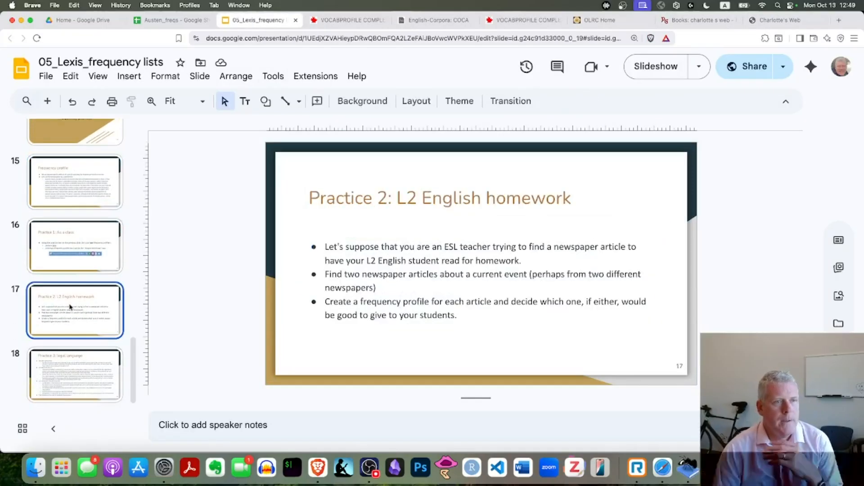